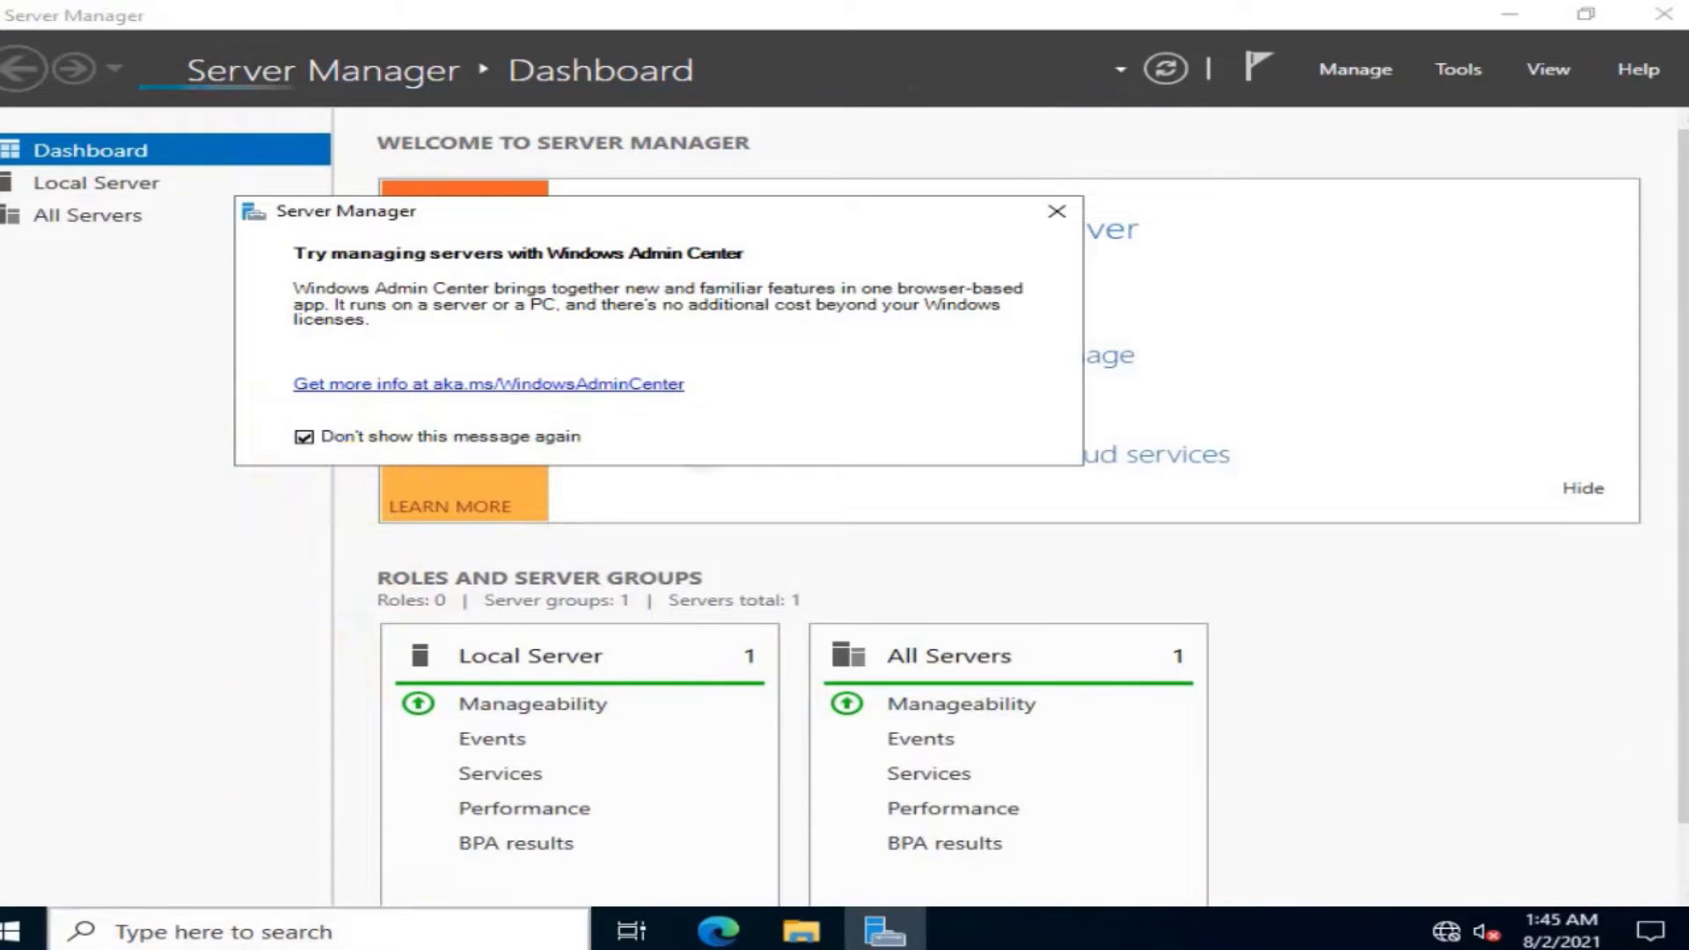
# - Dismiss the Windows Admin Center notice and rename the local server's computer name to TechNJoy-DHCP01
pyautogui.click(1057, 215)
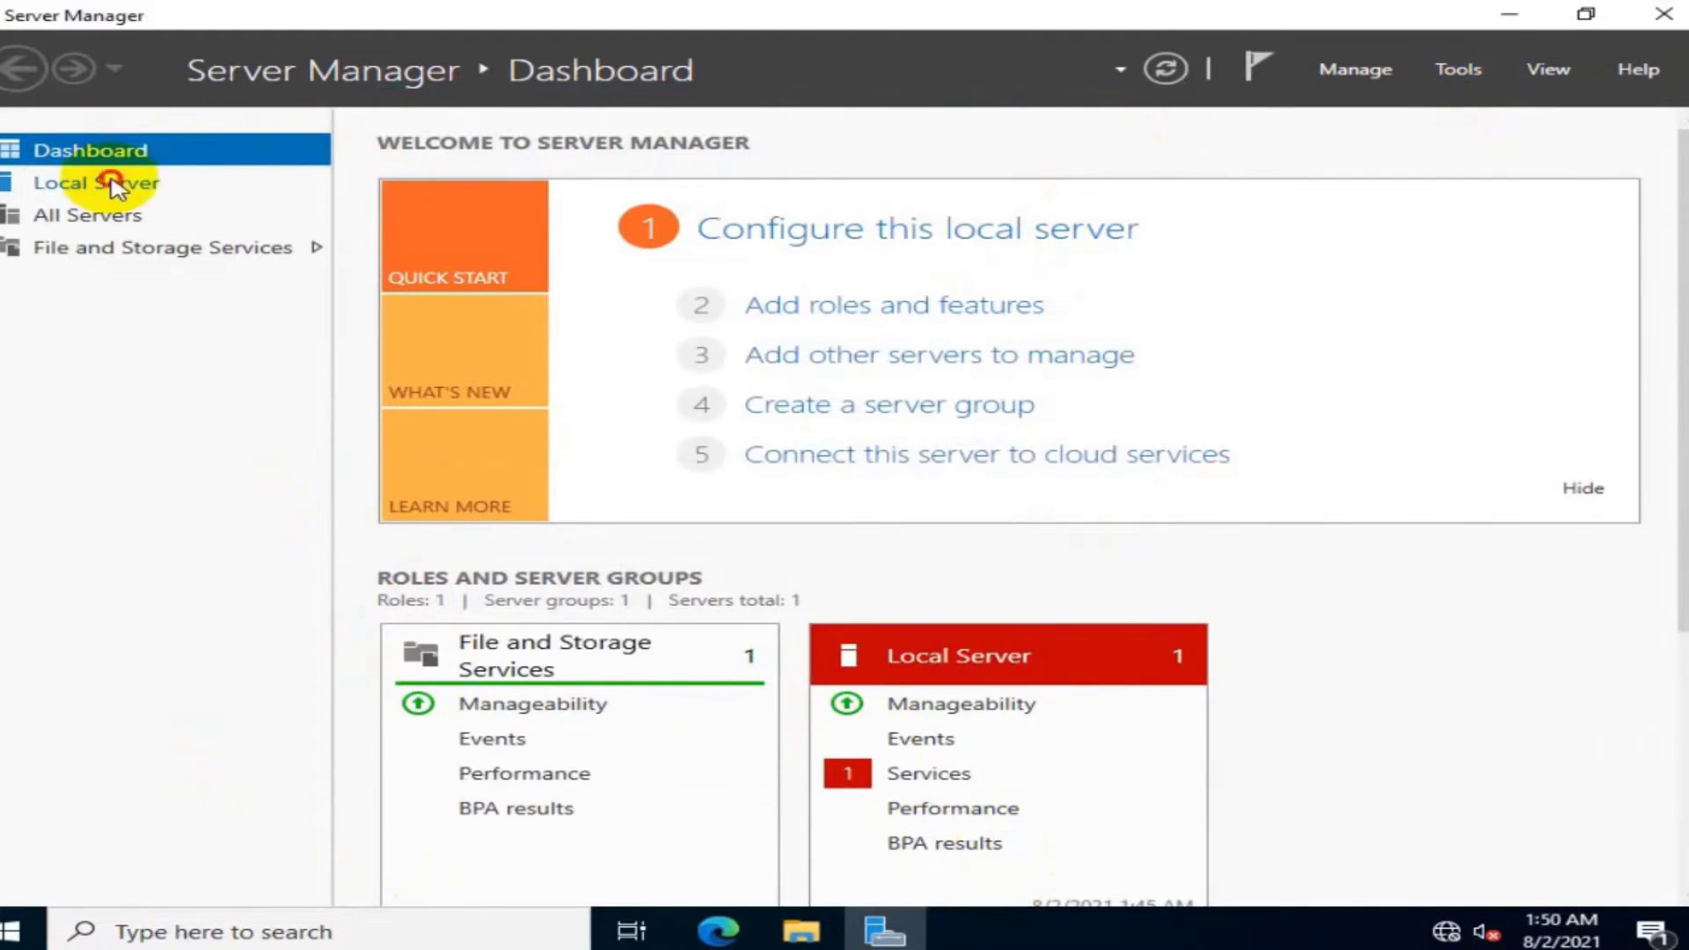
pyautogui.click(113, 178)
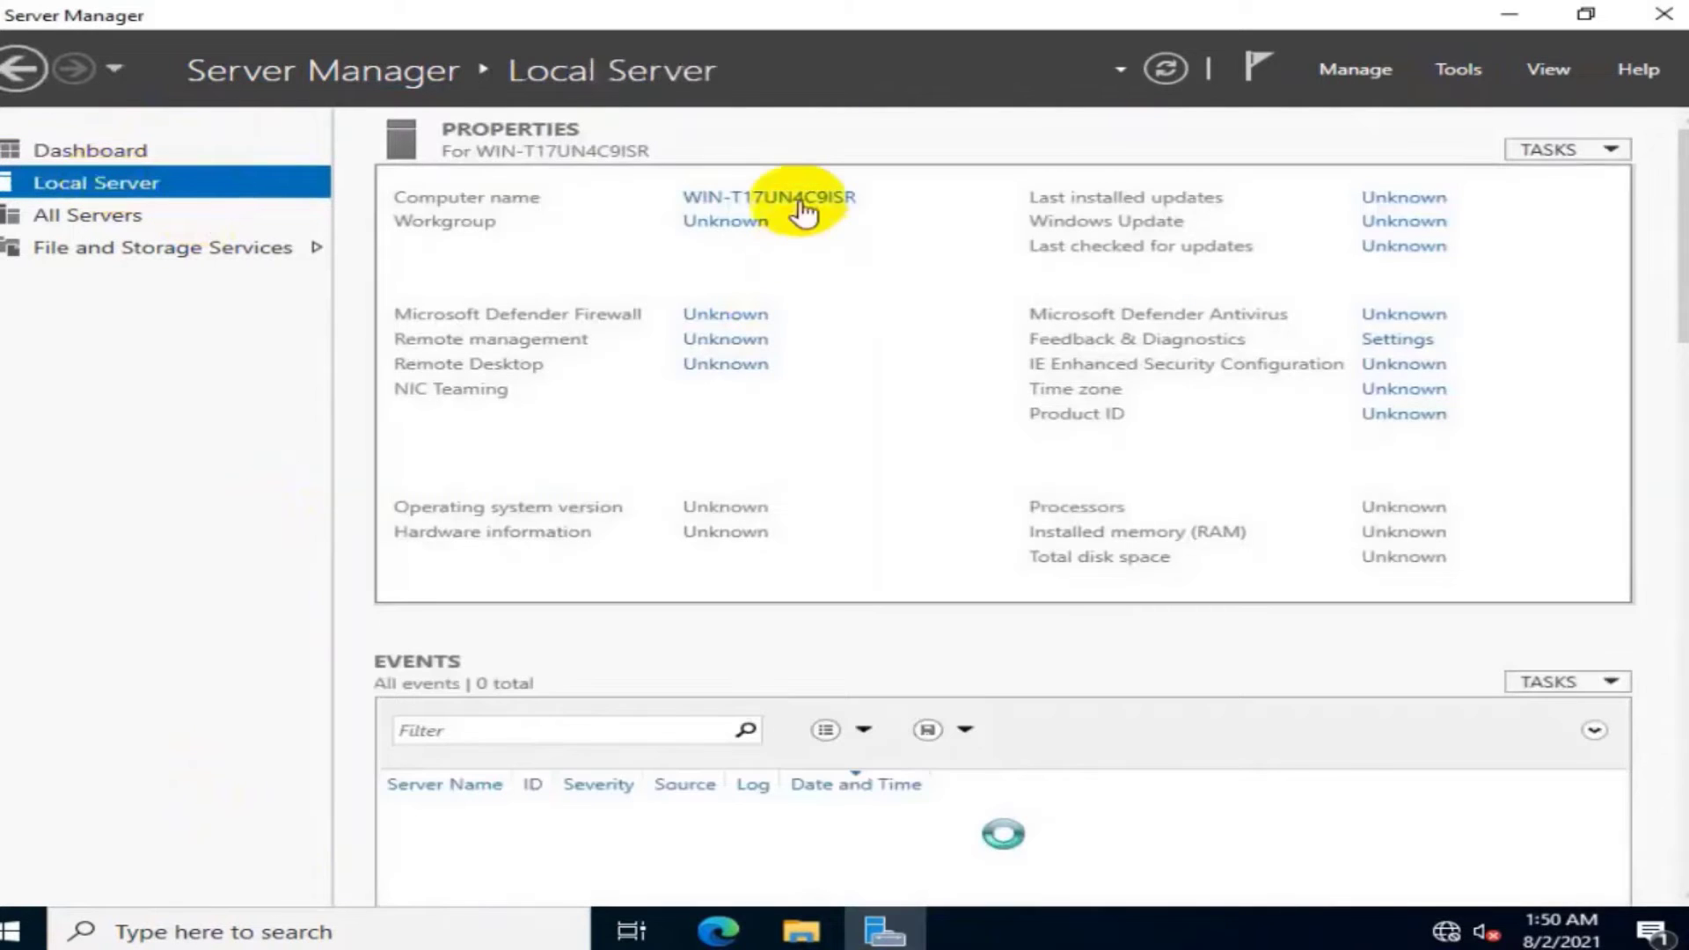
pyautogui.click(801, 201)
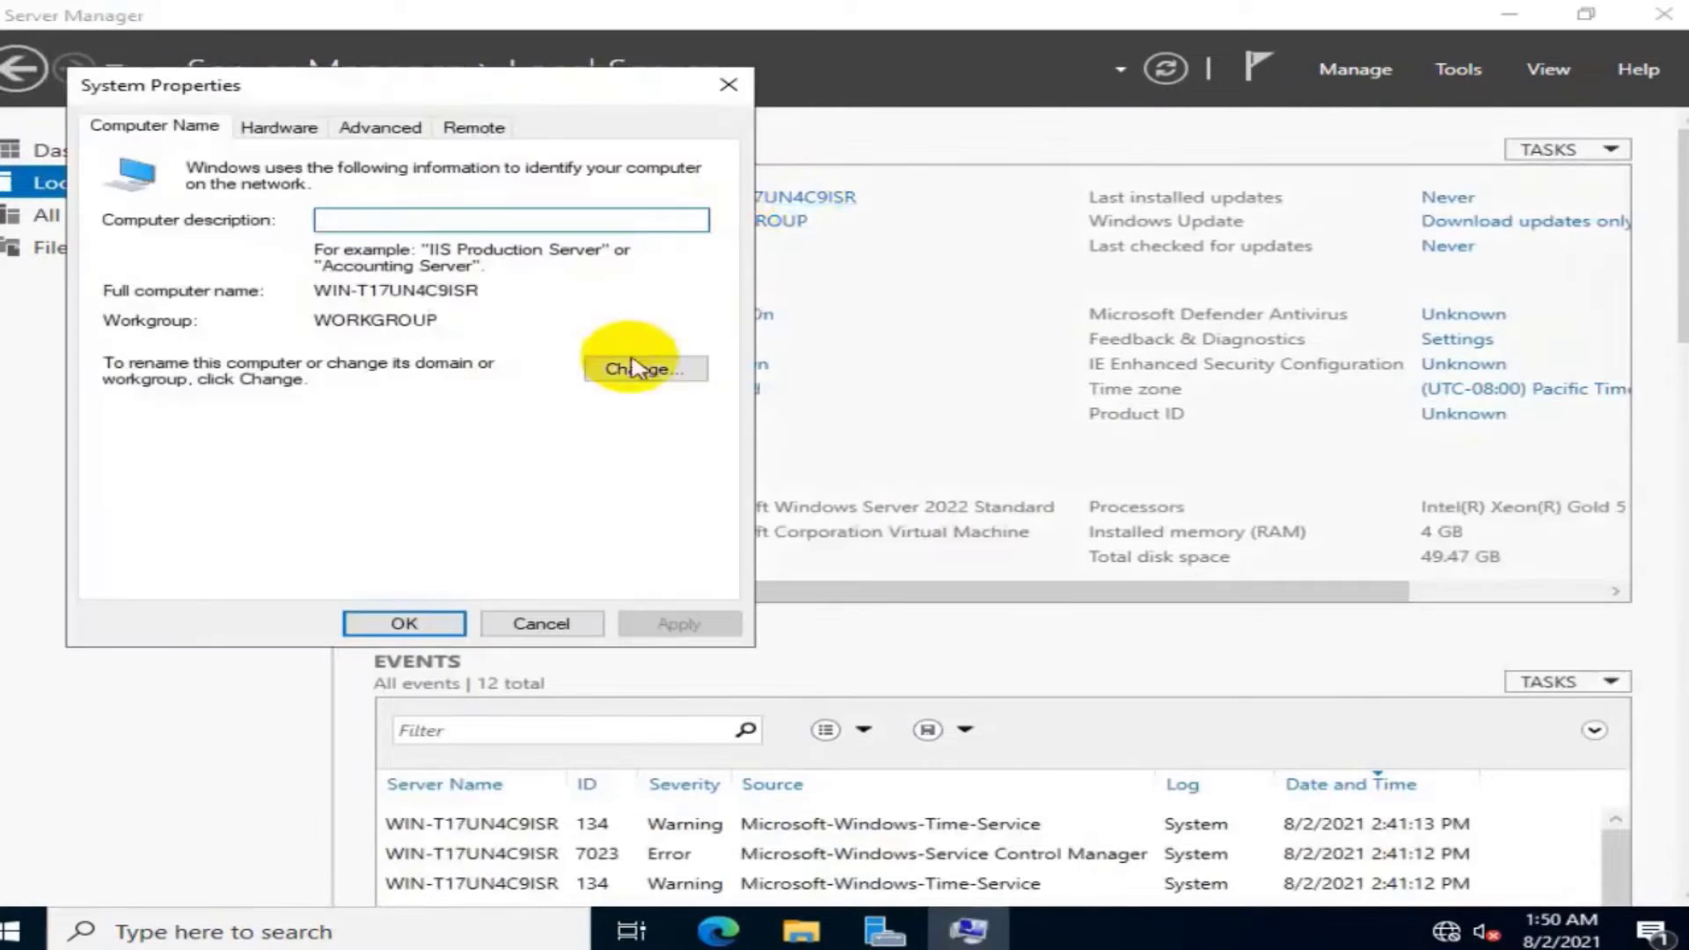
pyautogui.click(647, 369)
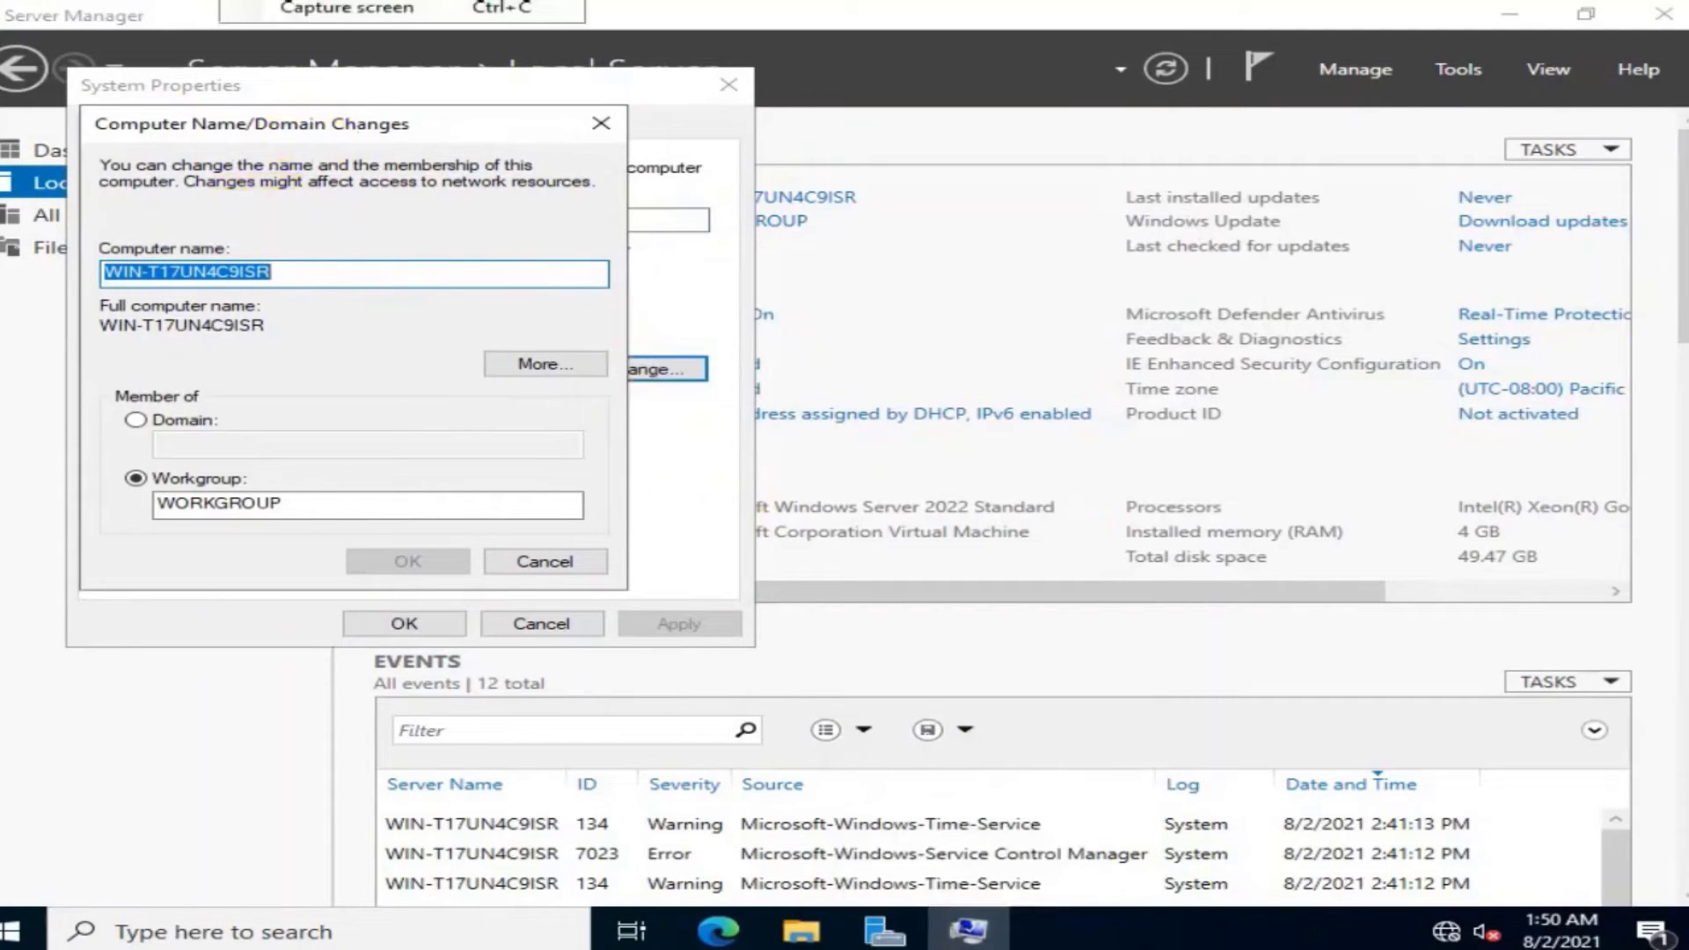
pyautogui.write('TechNJoy-DHCP01')
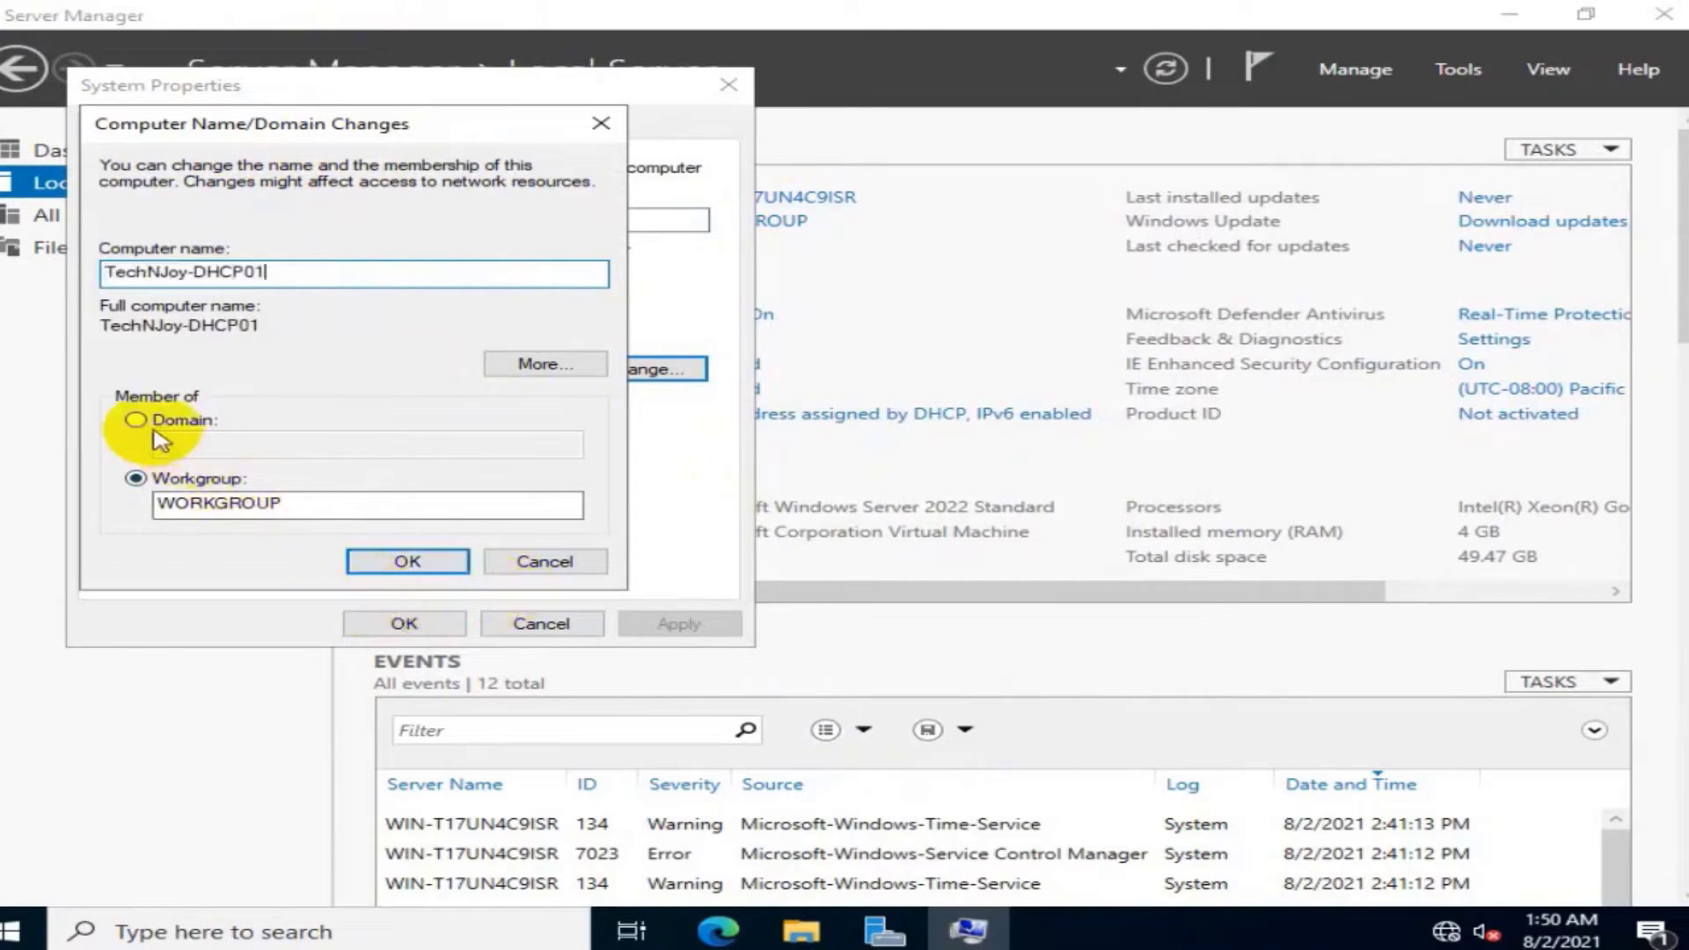
pyautogui.click(393, 563)
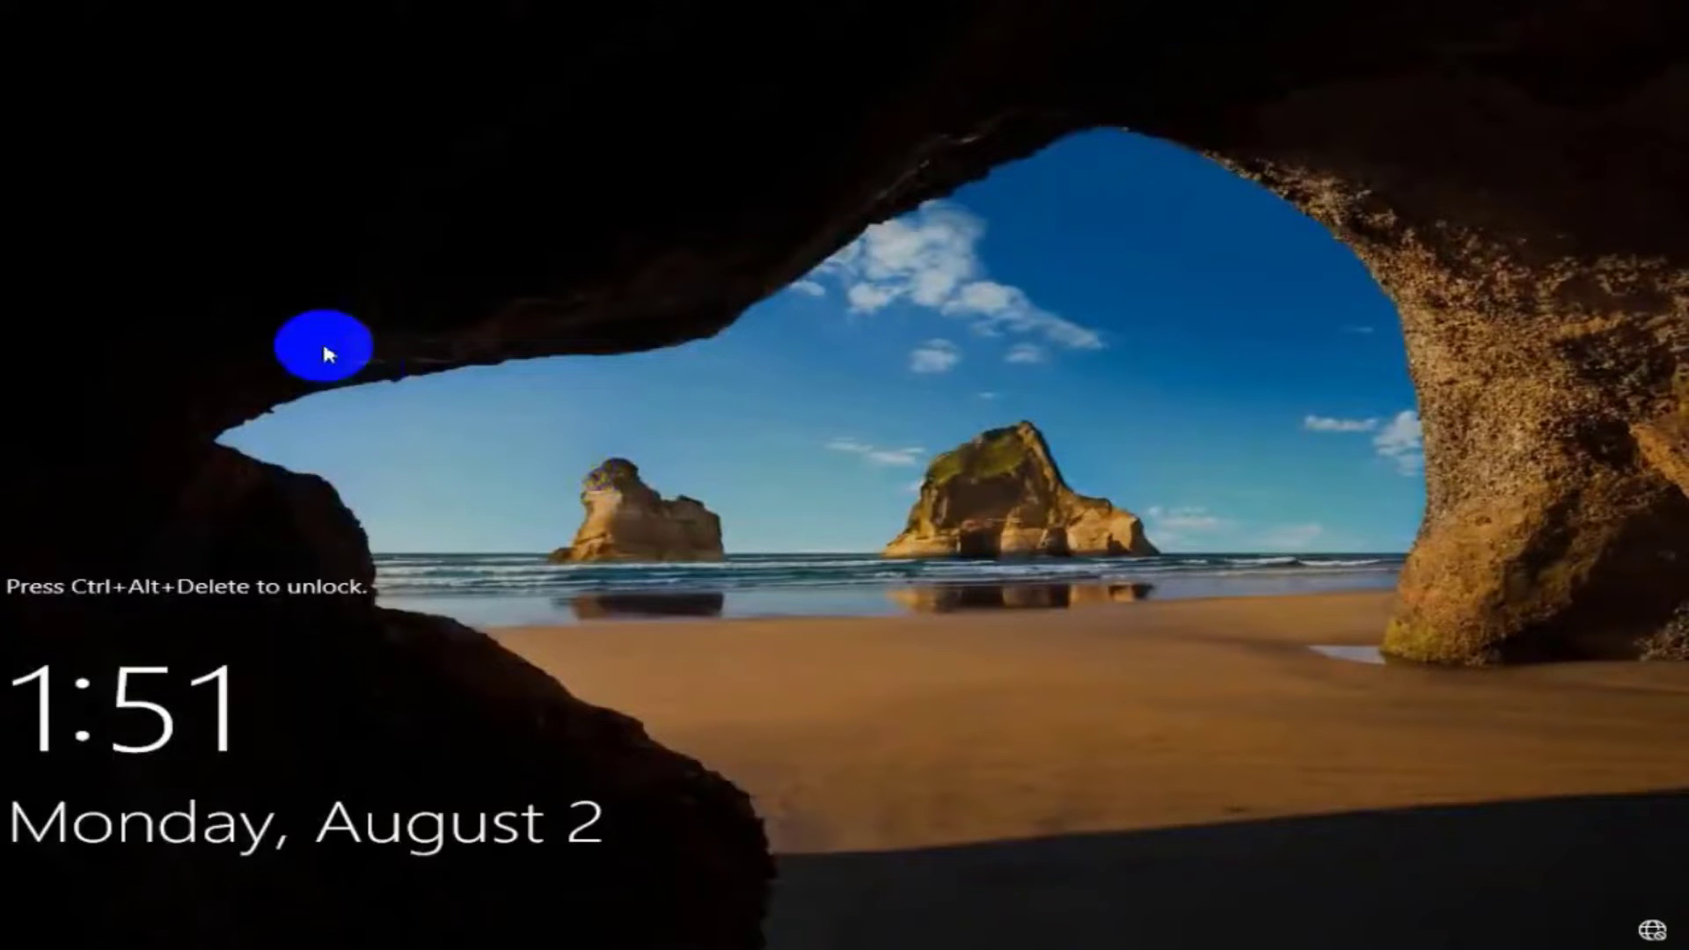
# - Unlock the restarted server and sign in as Administrator by entering the account password
pyautogui.hotkey('ctrl', 'alt', 'Delete')
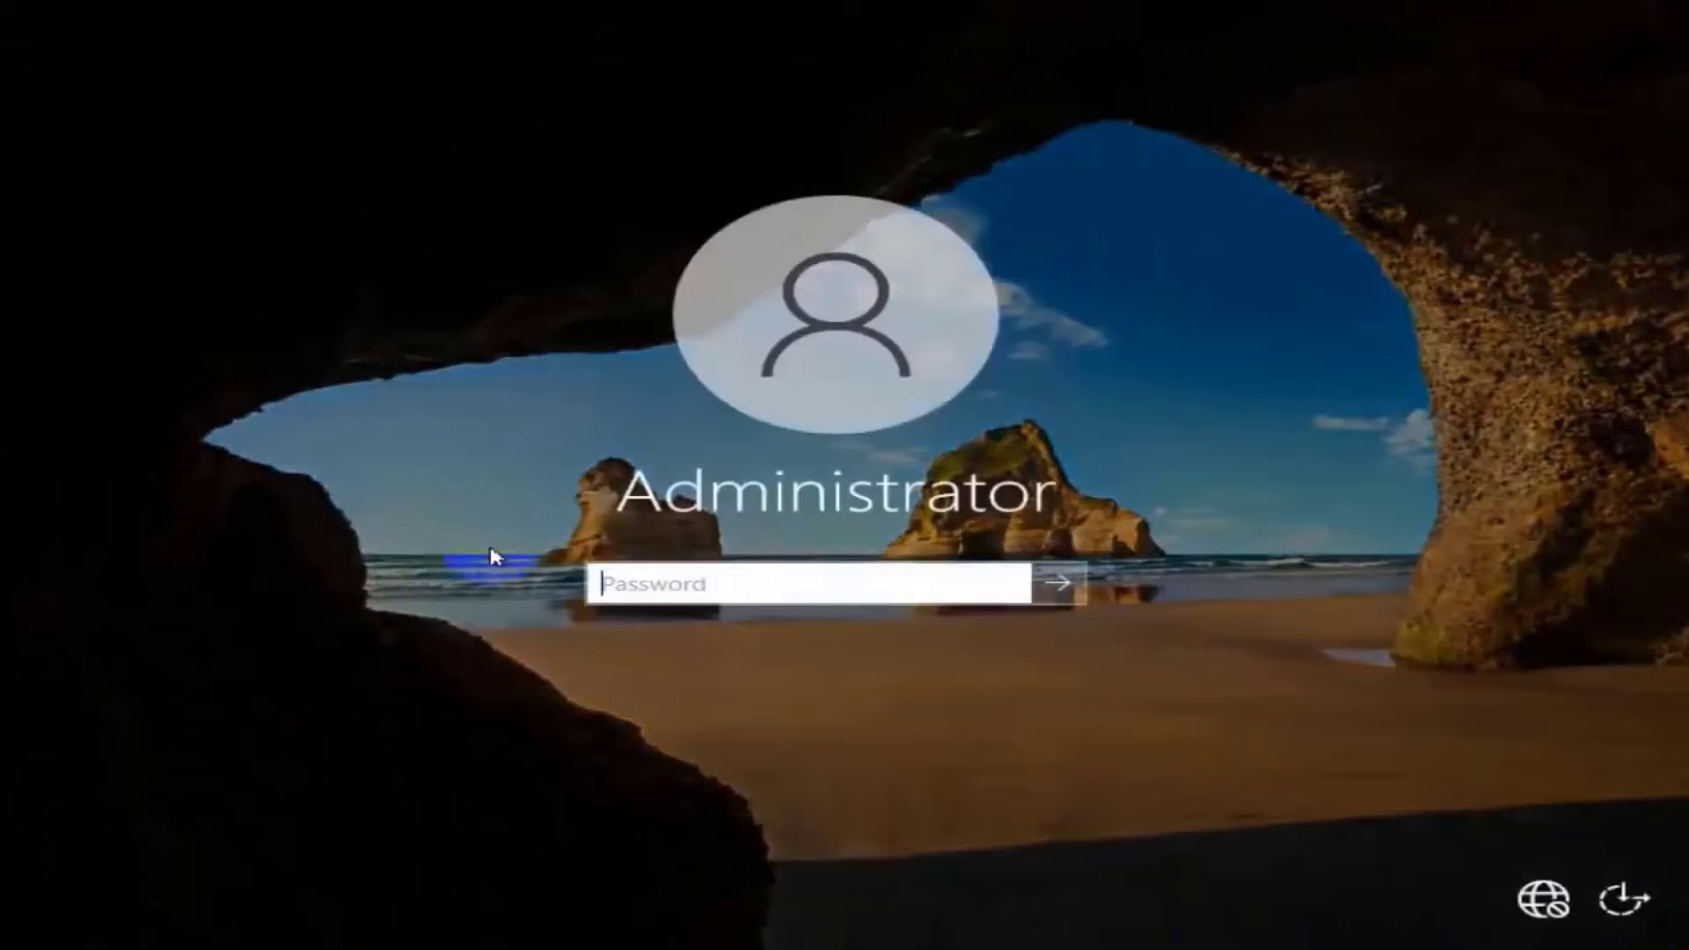
pyautogui.write('***********')
pyautogui.press('Return')
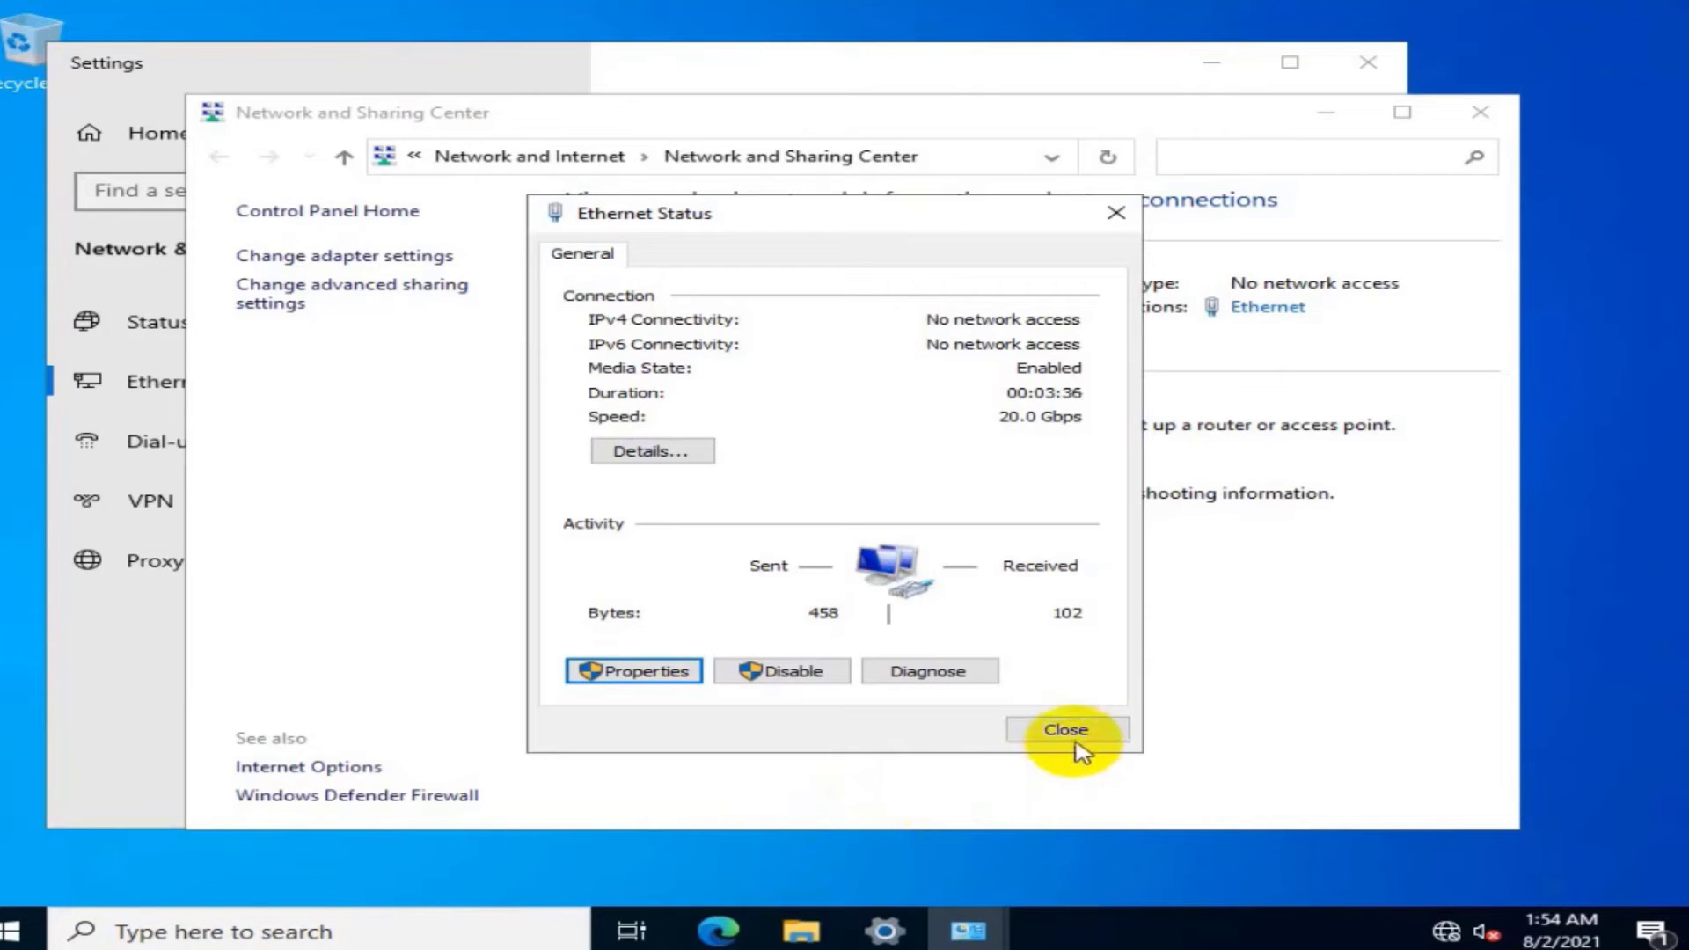
# - Close the Ethernet status and Network and Sharing Center windows, and complete the server's join to the TechNJoy.tech domain
pyautogui.click(1079, 739)
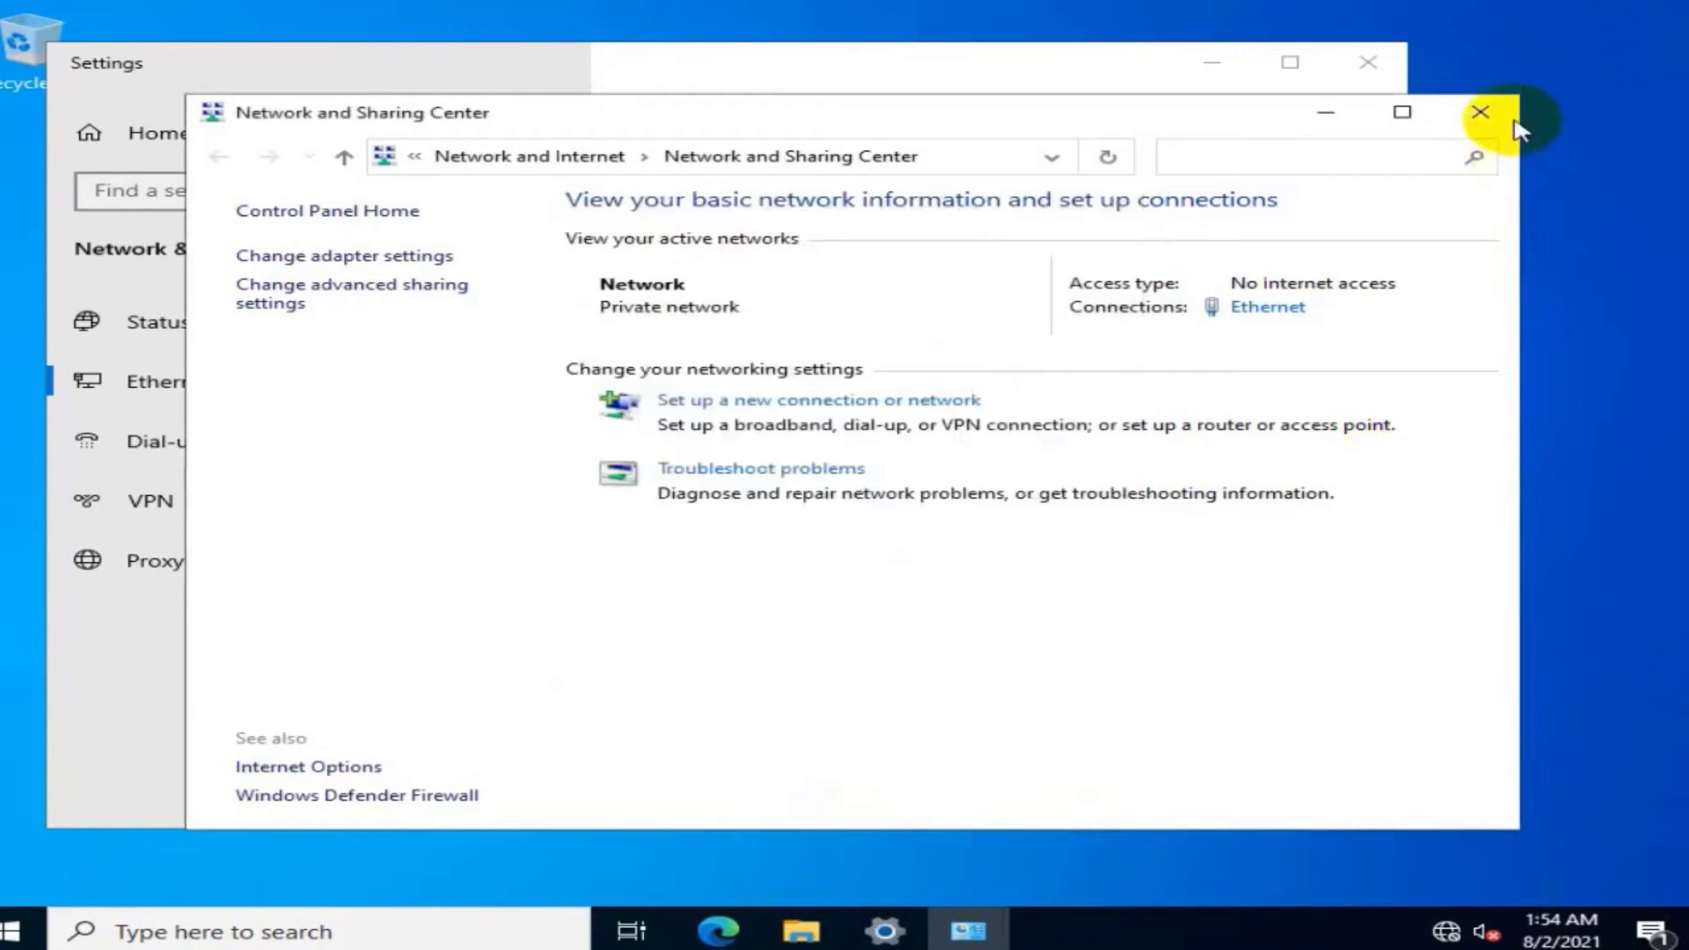
pyautogui.click(1483, 113)
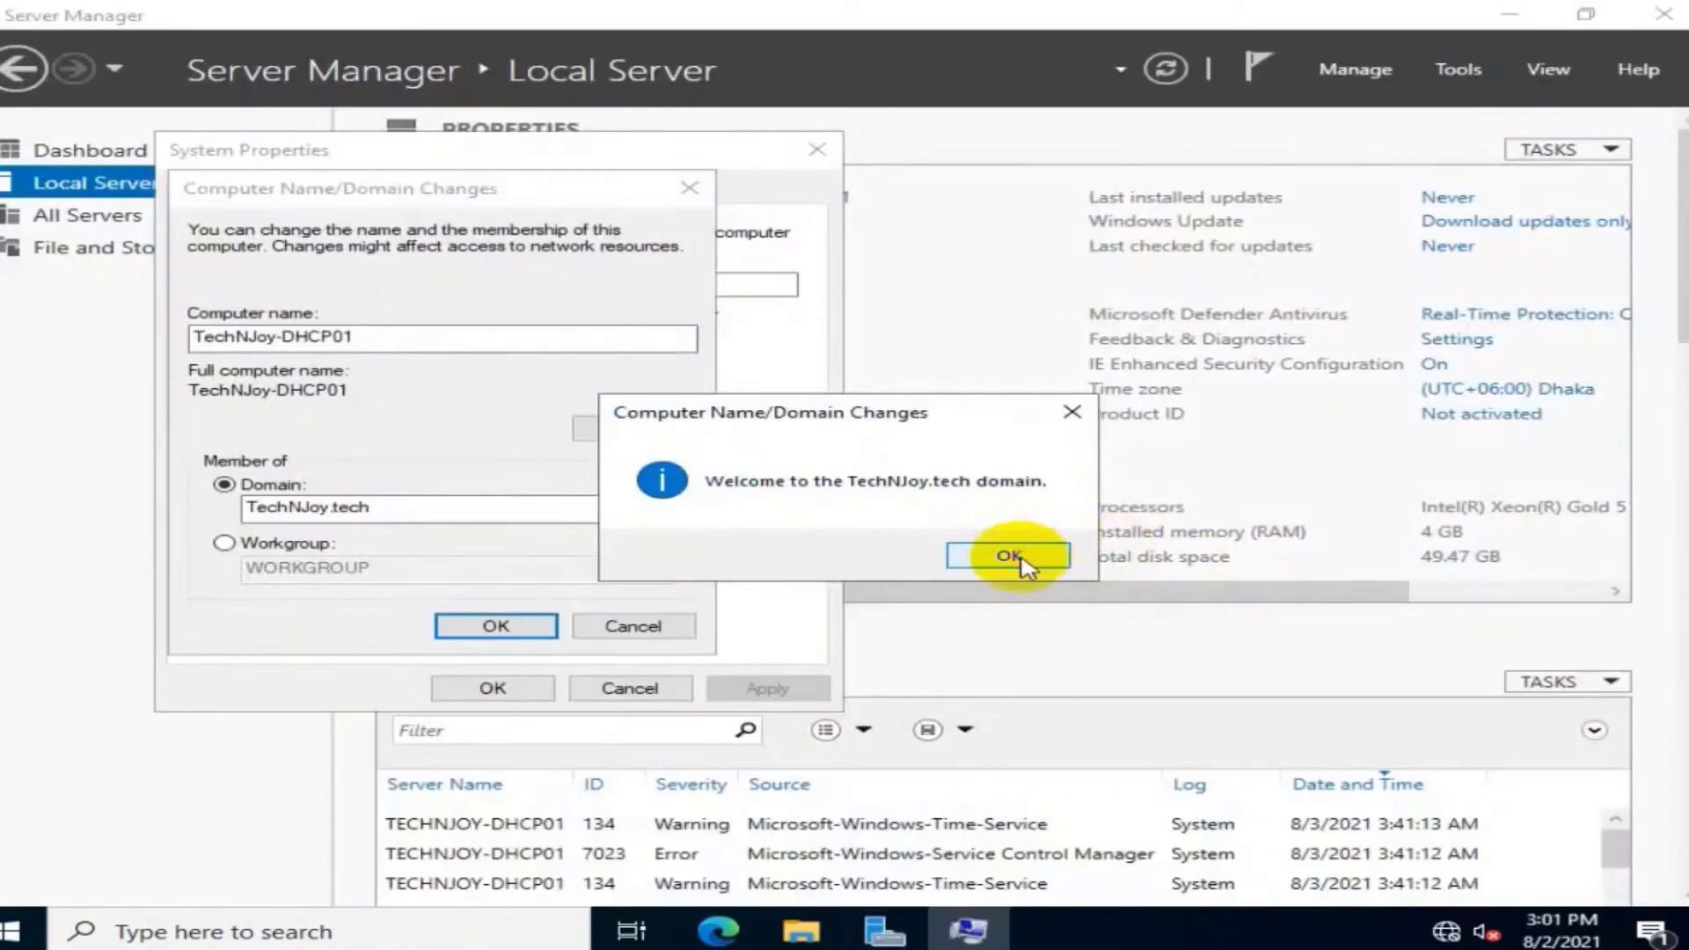
pyautogui.click(1012, 556)
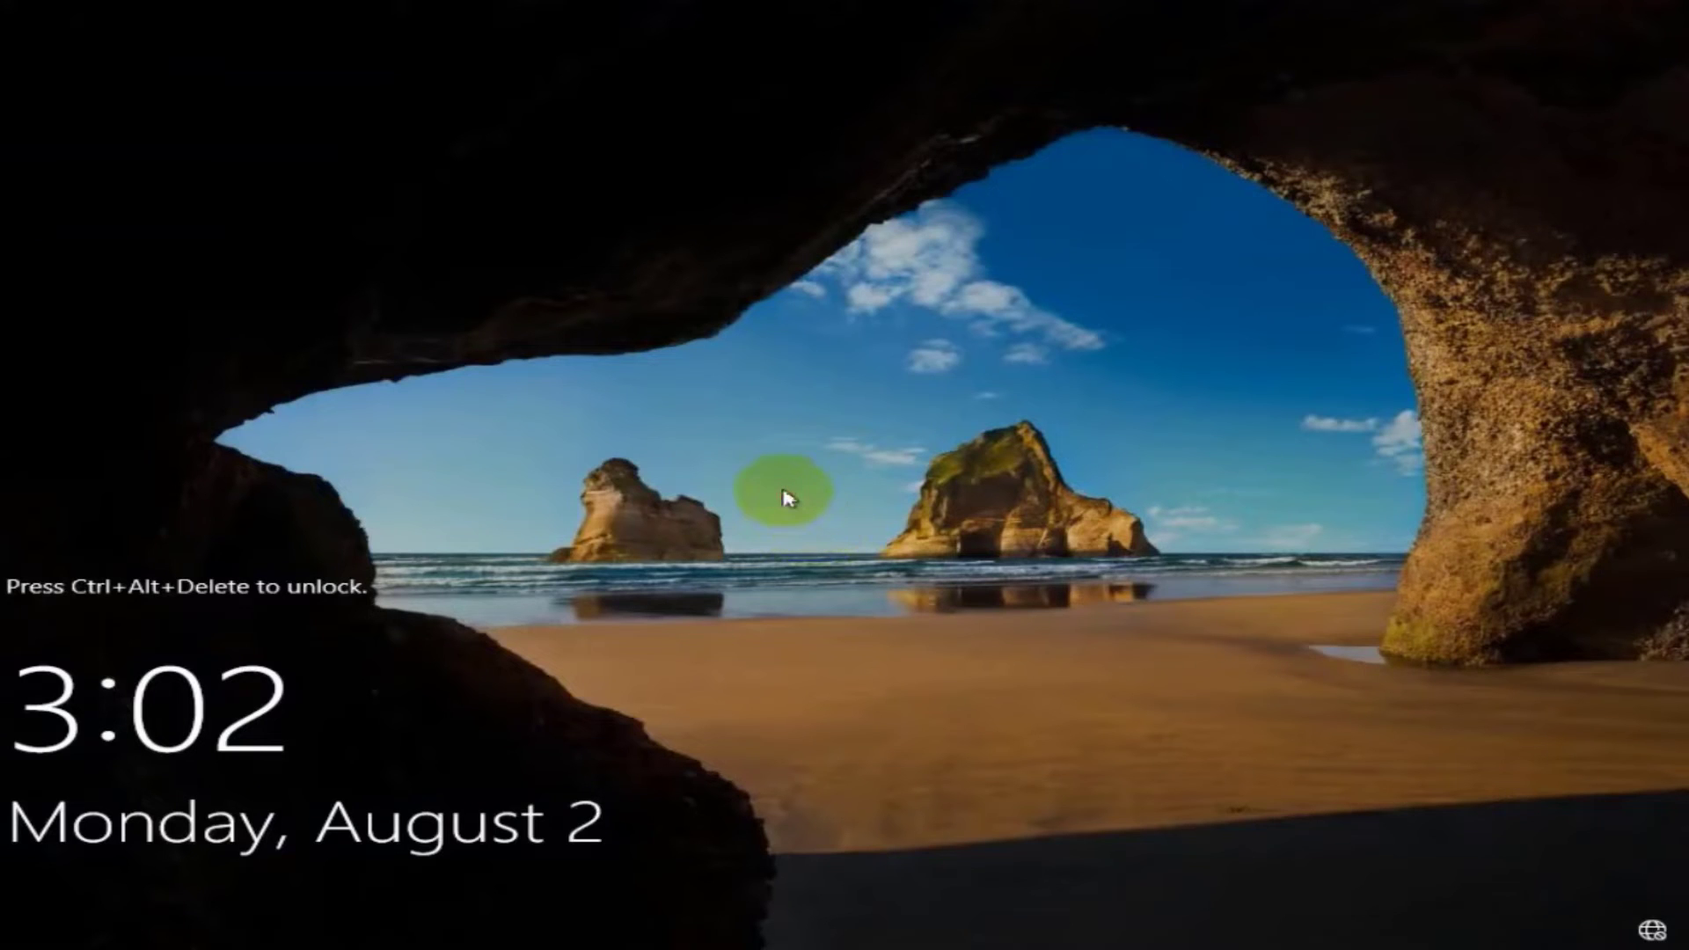
# - Unlock the server after the domain join and sign in as Administrator with the account password
pyautogui.click(480, 258)
pyautogui.hotkey('ctrl', 'alt', 'Delete')
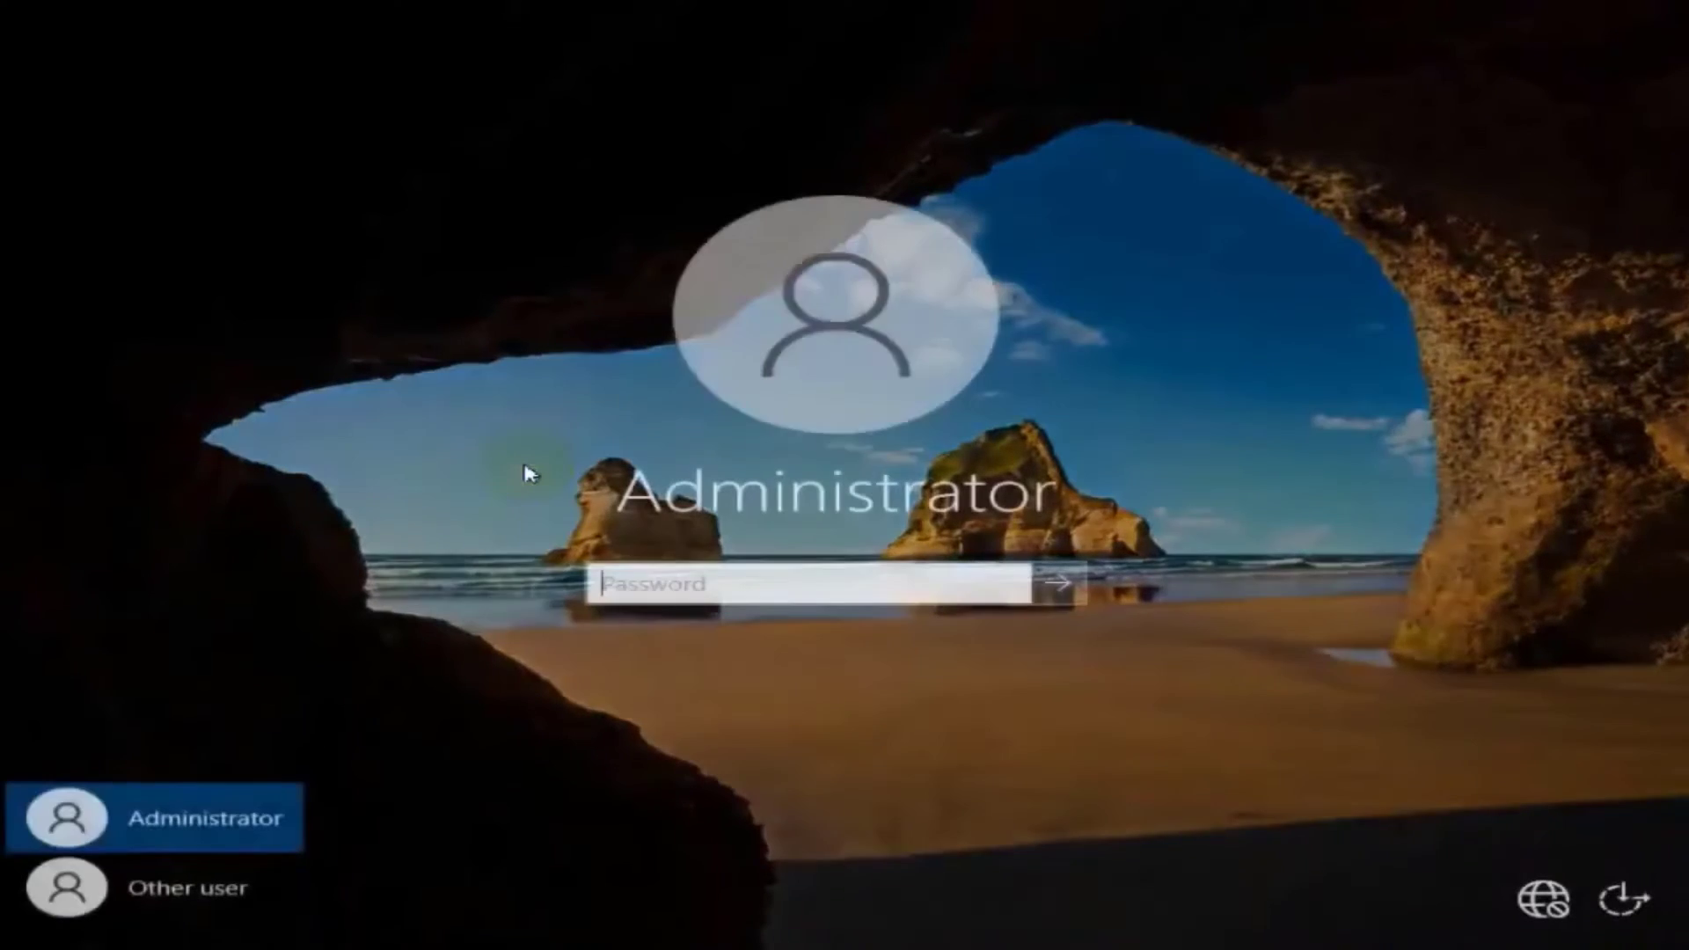
pyautogui.click(592, 584)
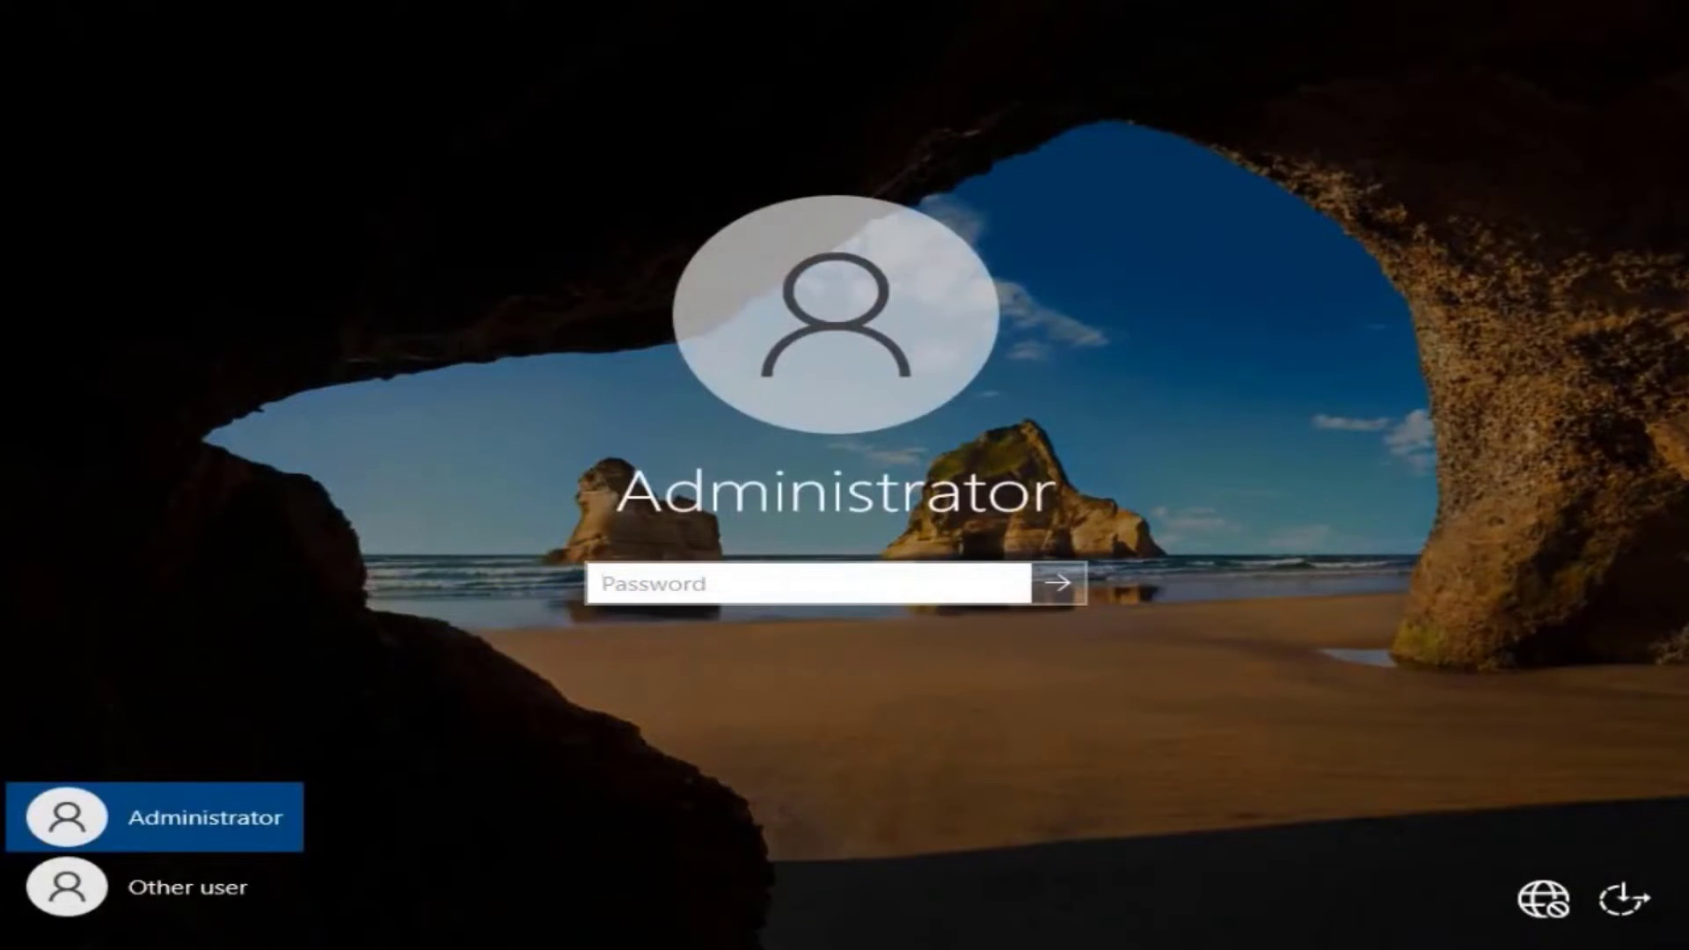
pyautogui.click(904, 593)
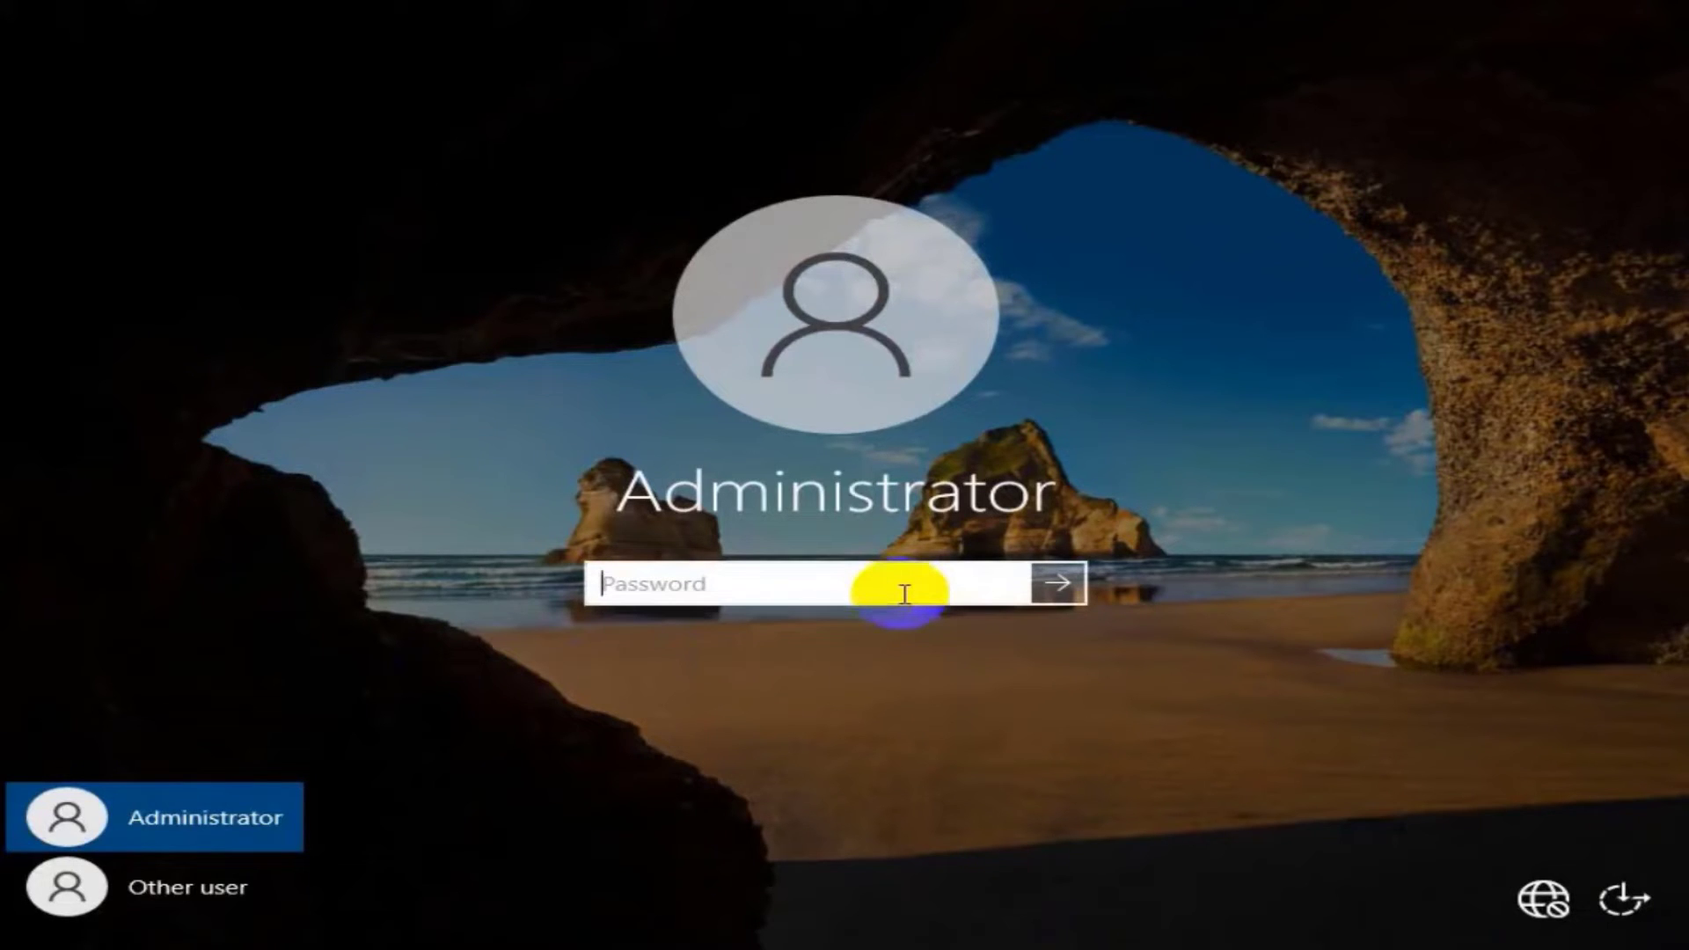
pyautogui.write('•••••••••••')
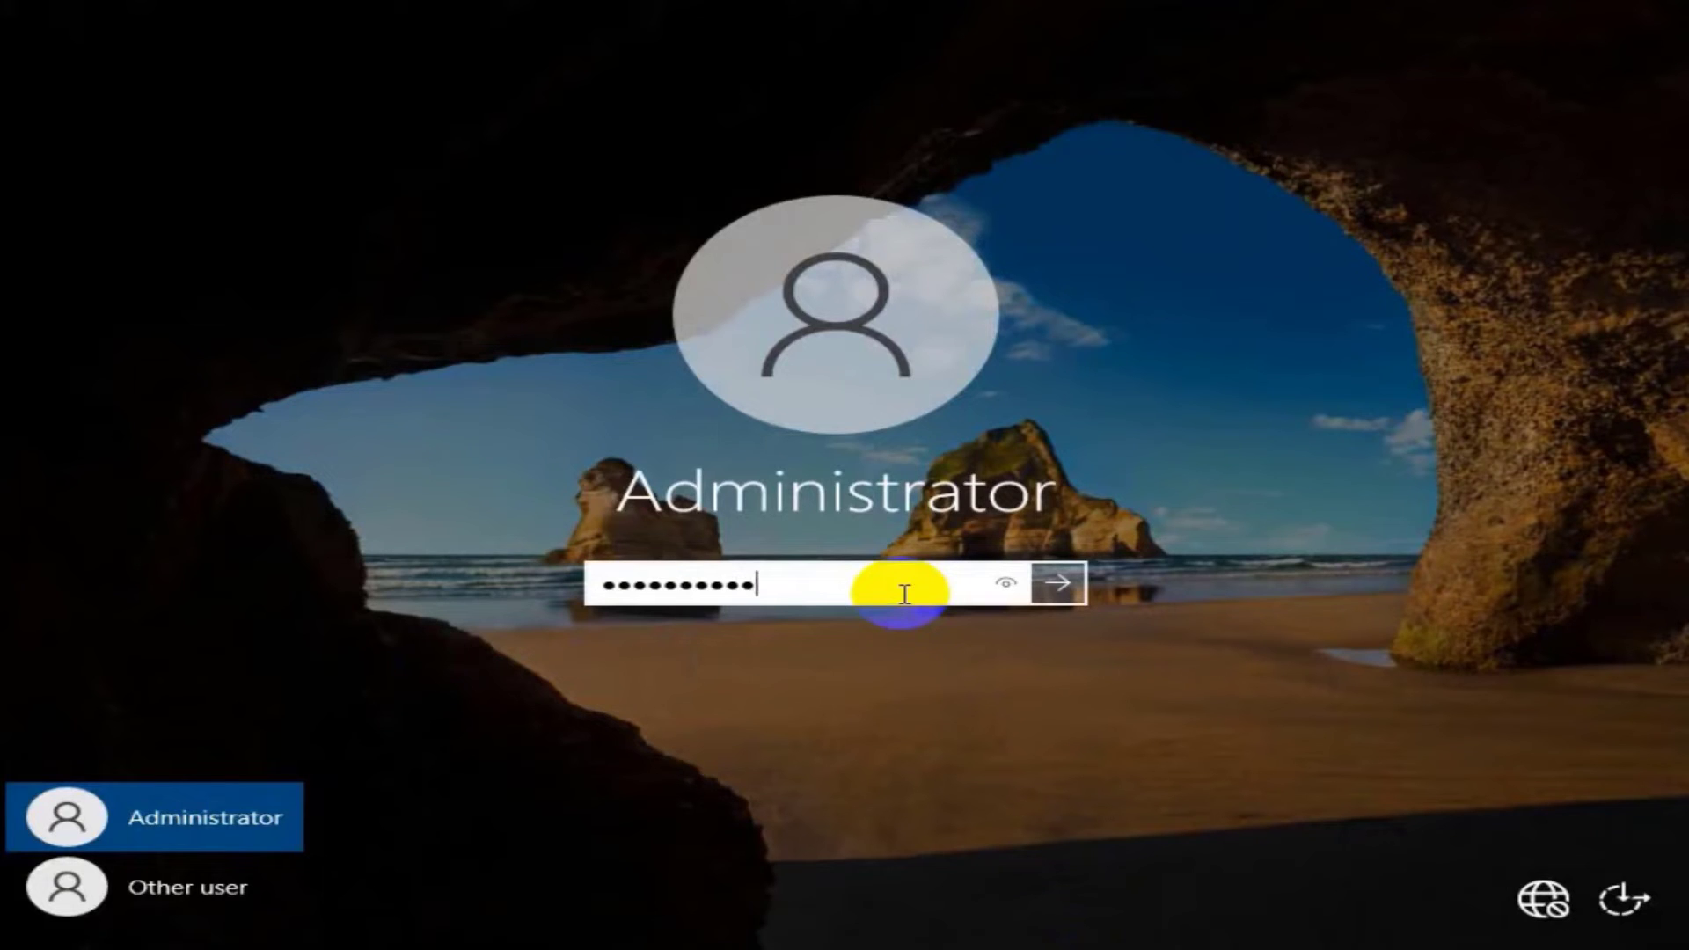
pyautogui.click(1056, 581)
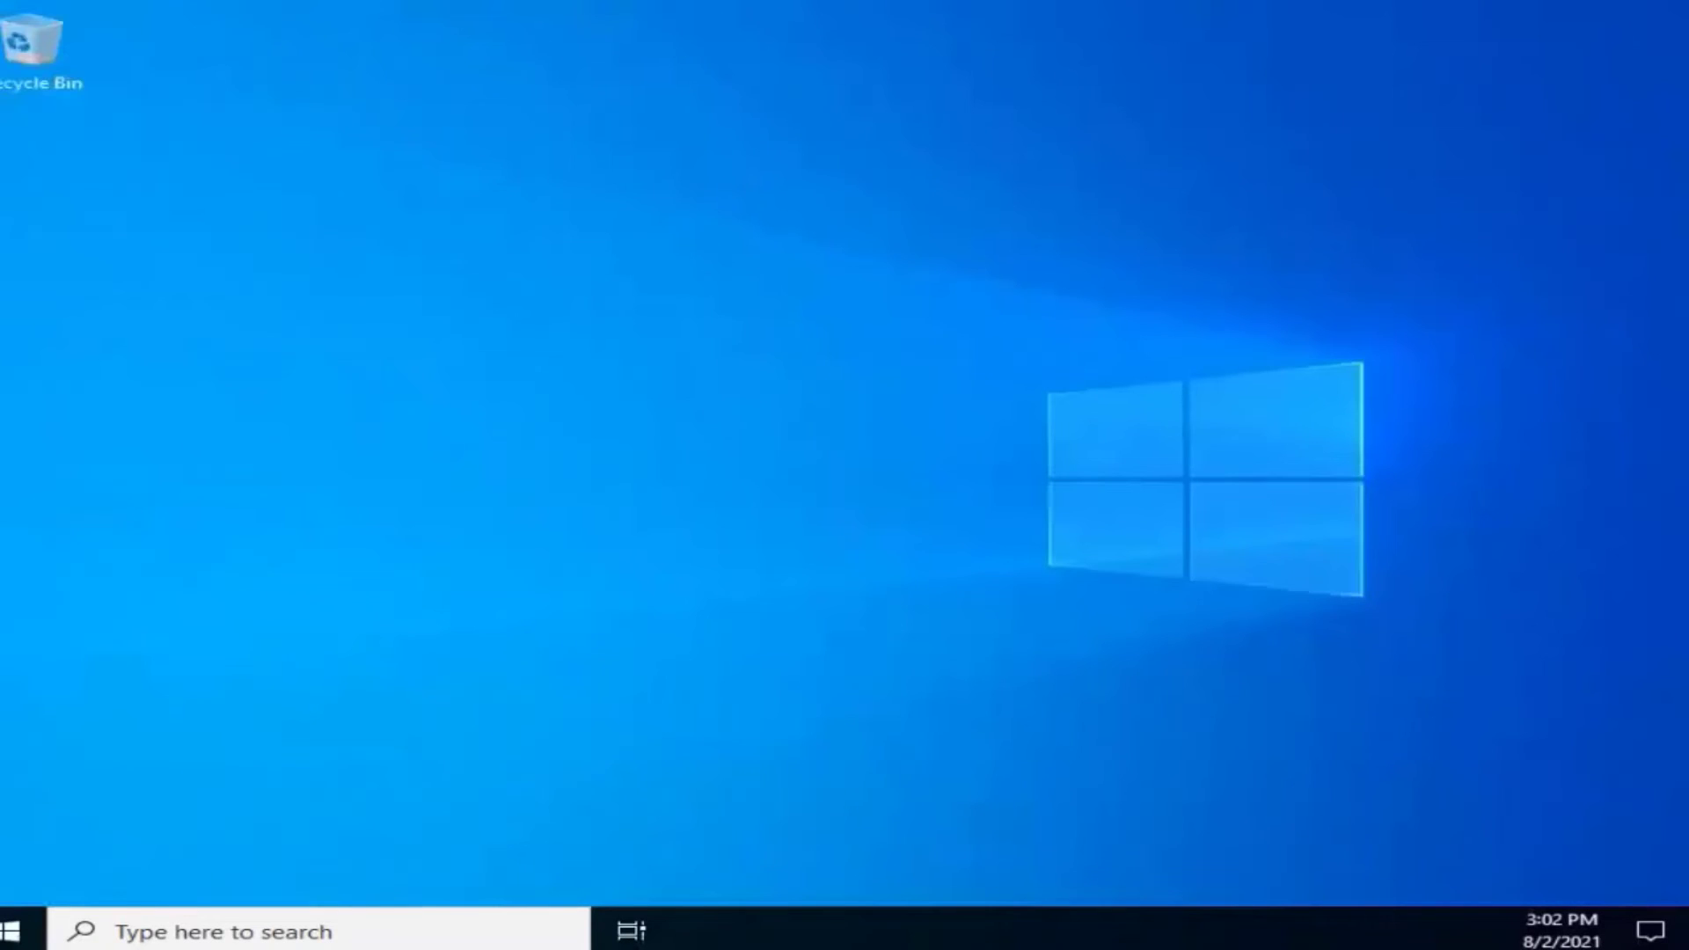
# - Open Server Manager and start the Add Roles and Features Wizard
pyautogui.click(8, 933)
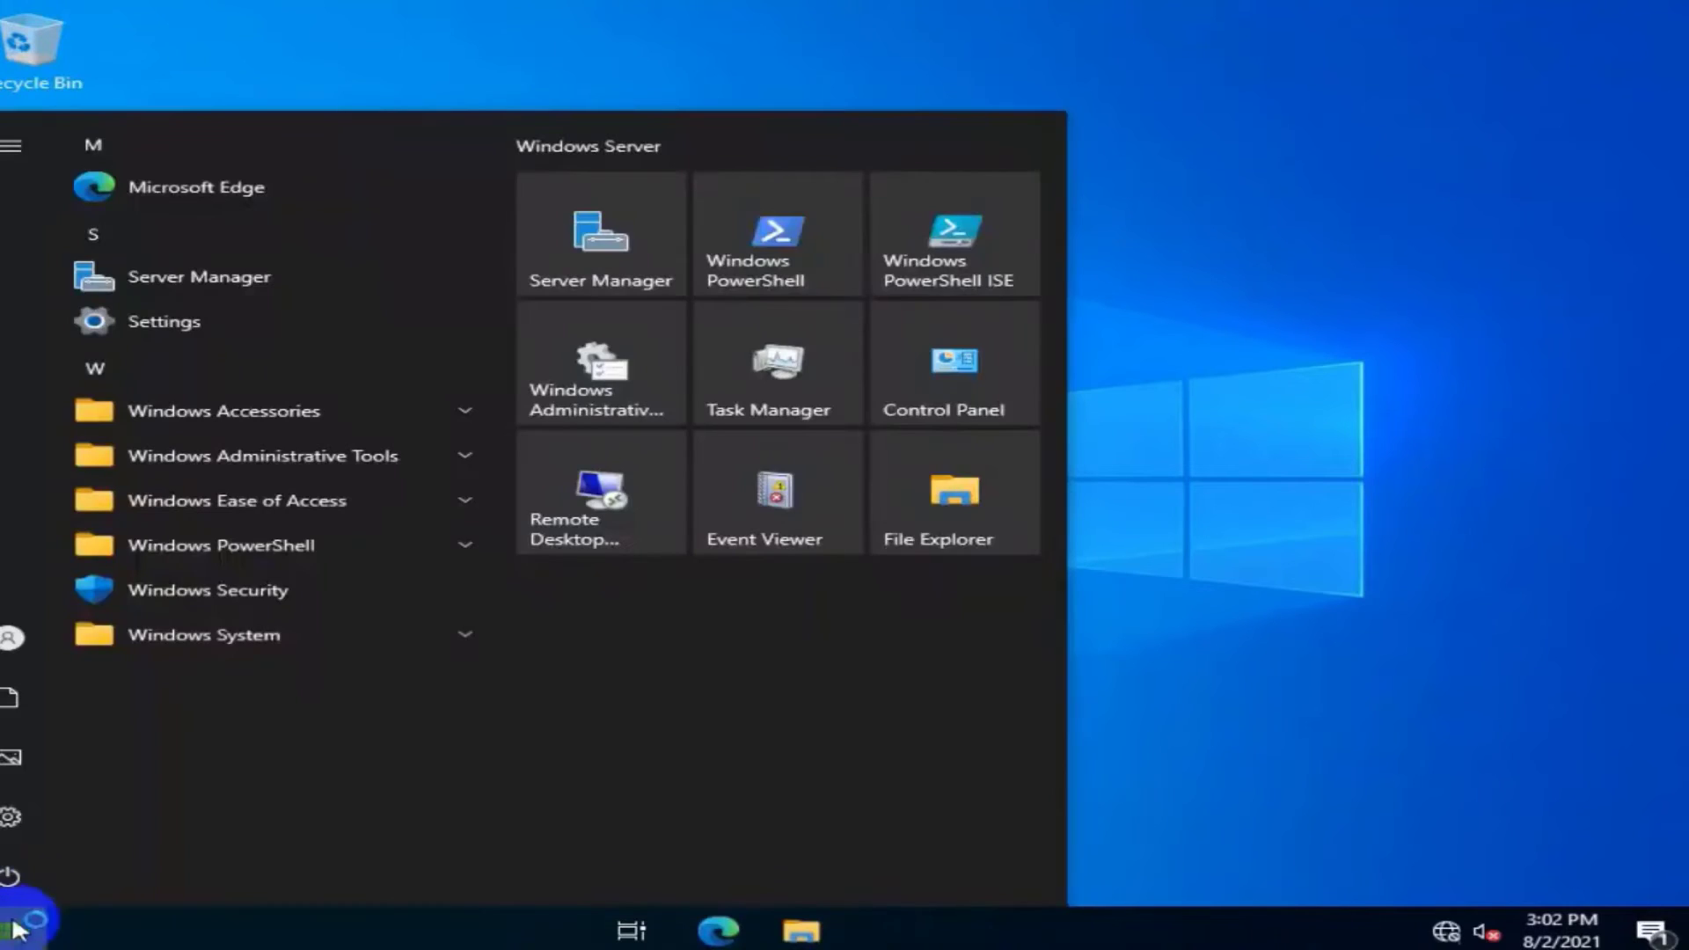
pyautogui.click(578, 225)
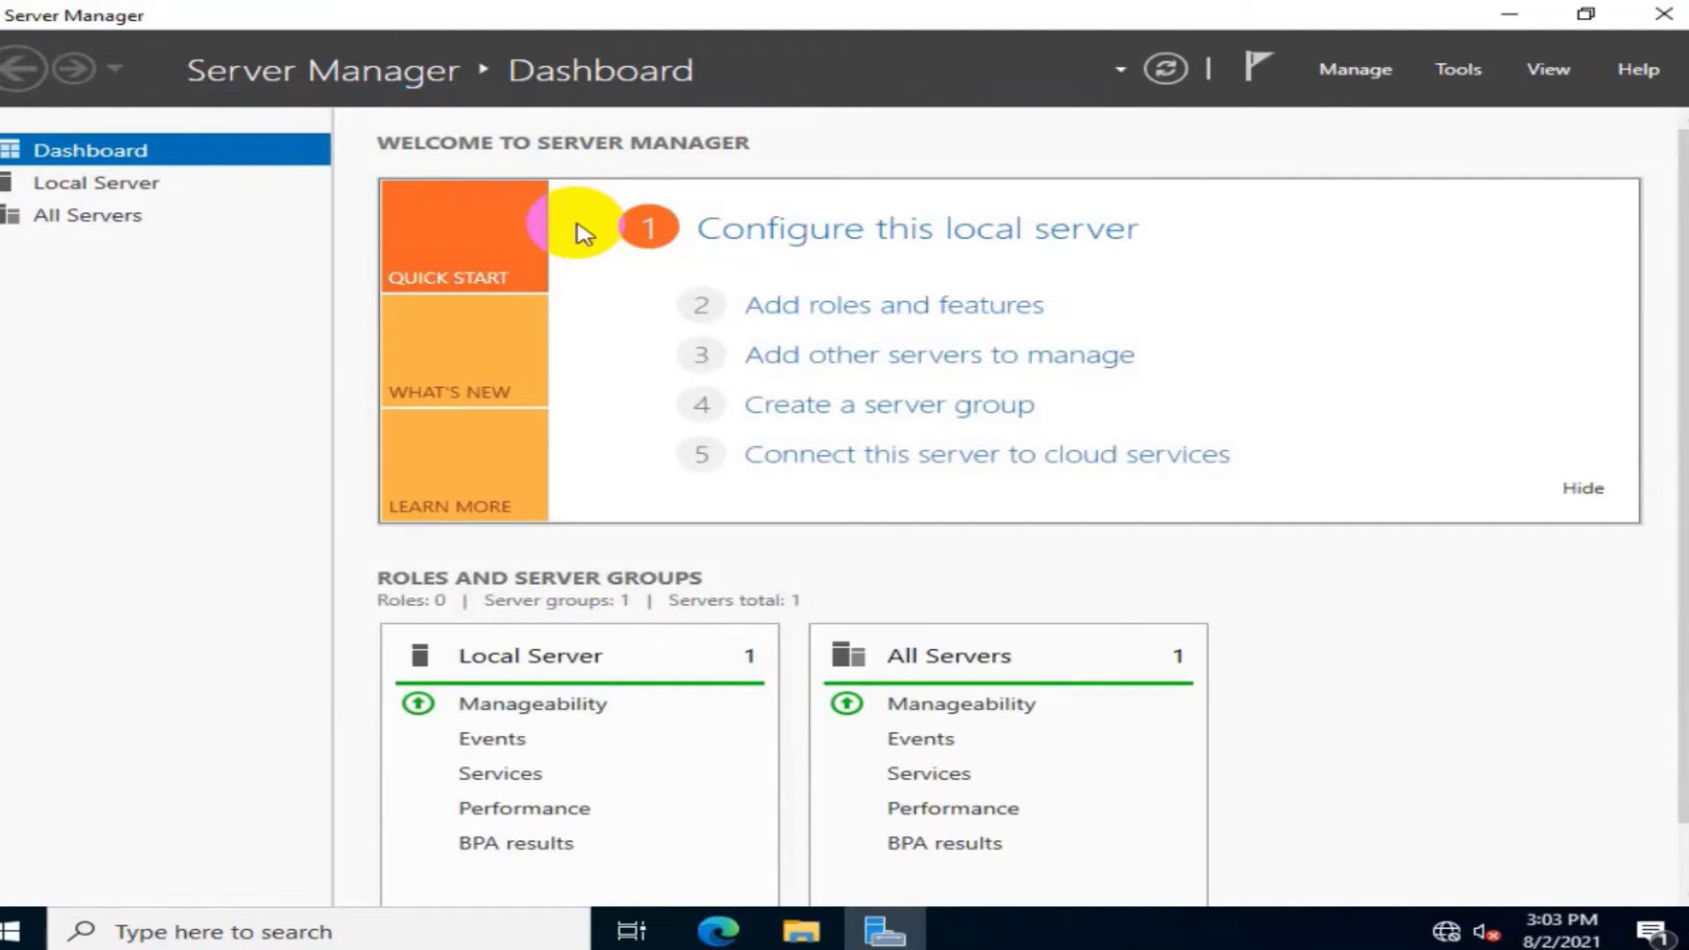
pyautogui.click(1459, 71)
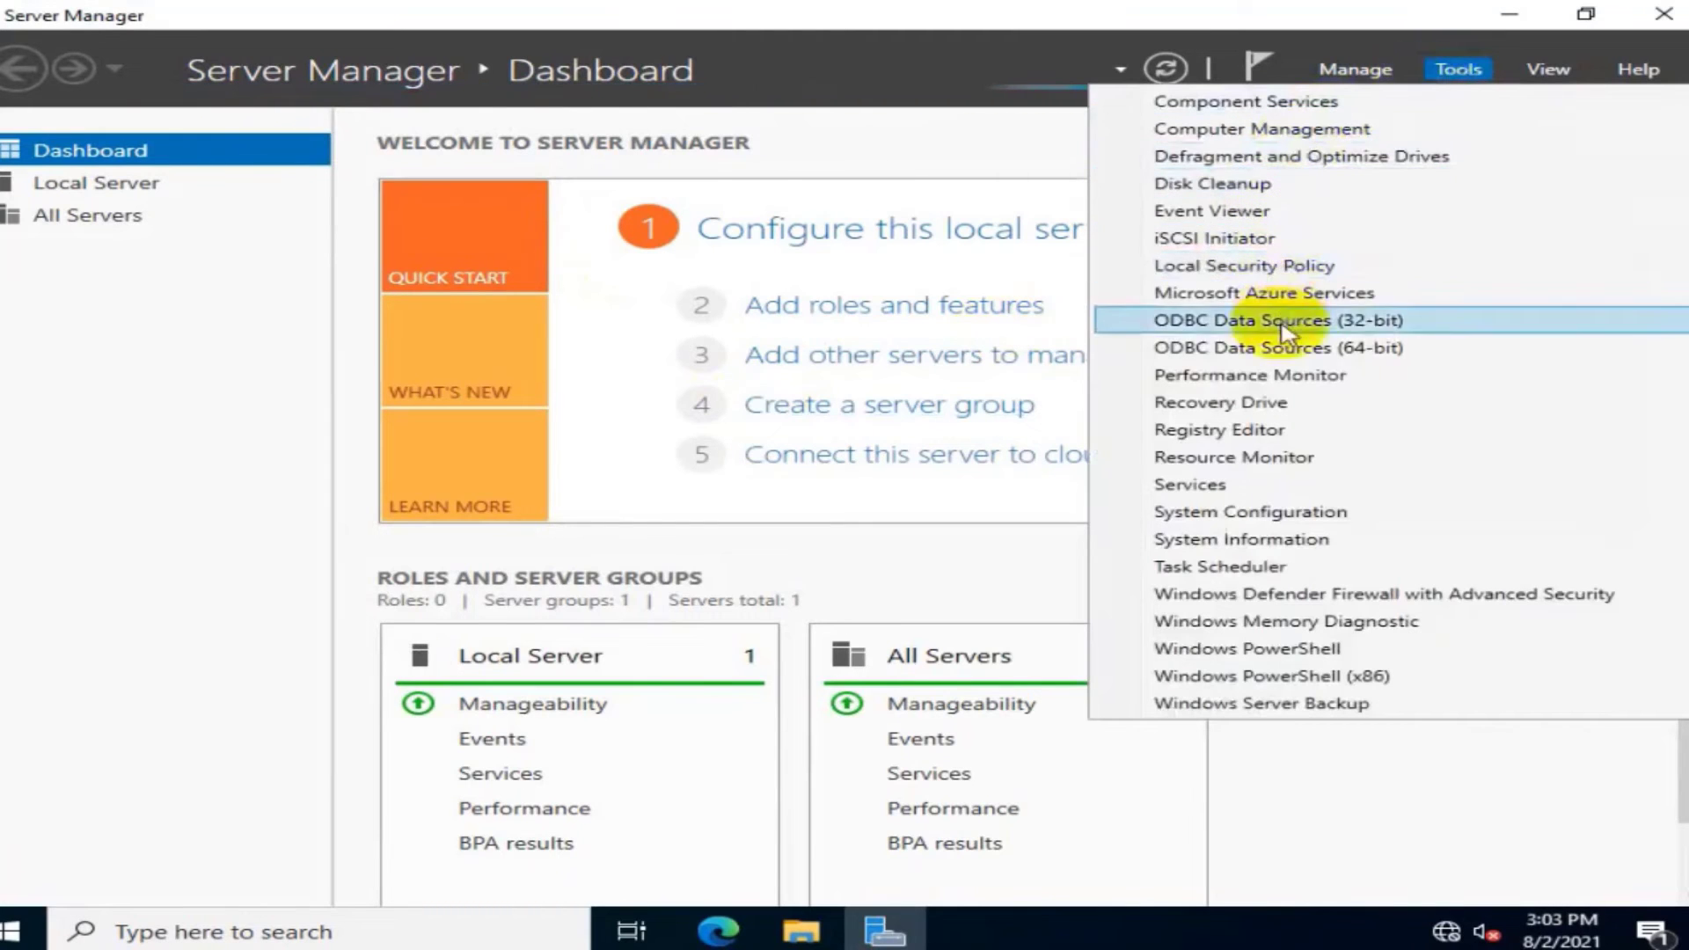
pyautogui.click(1355, 66)
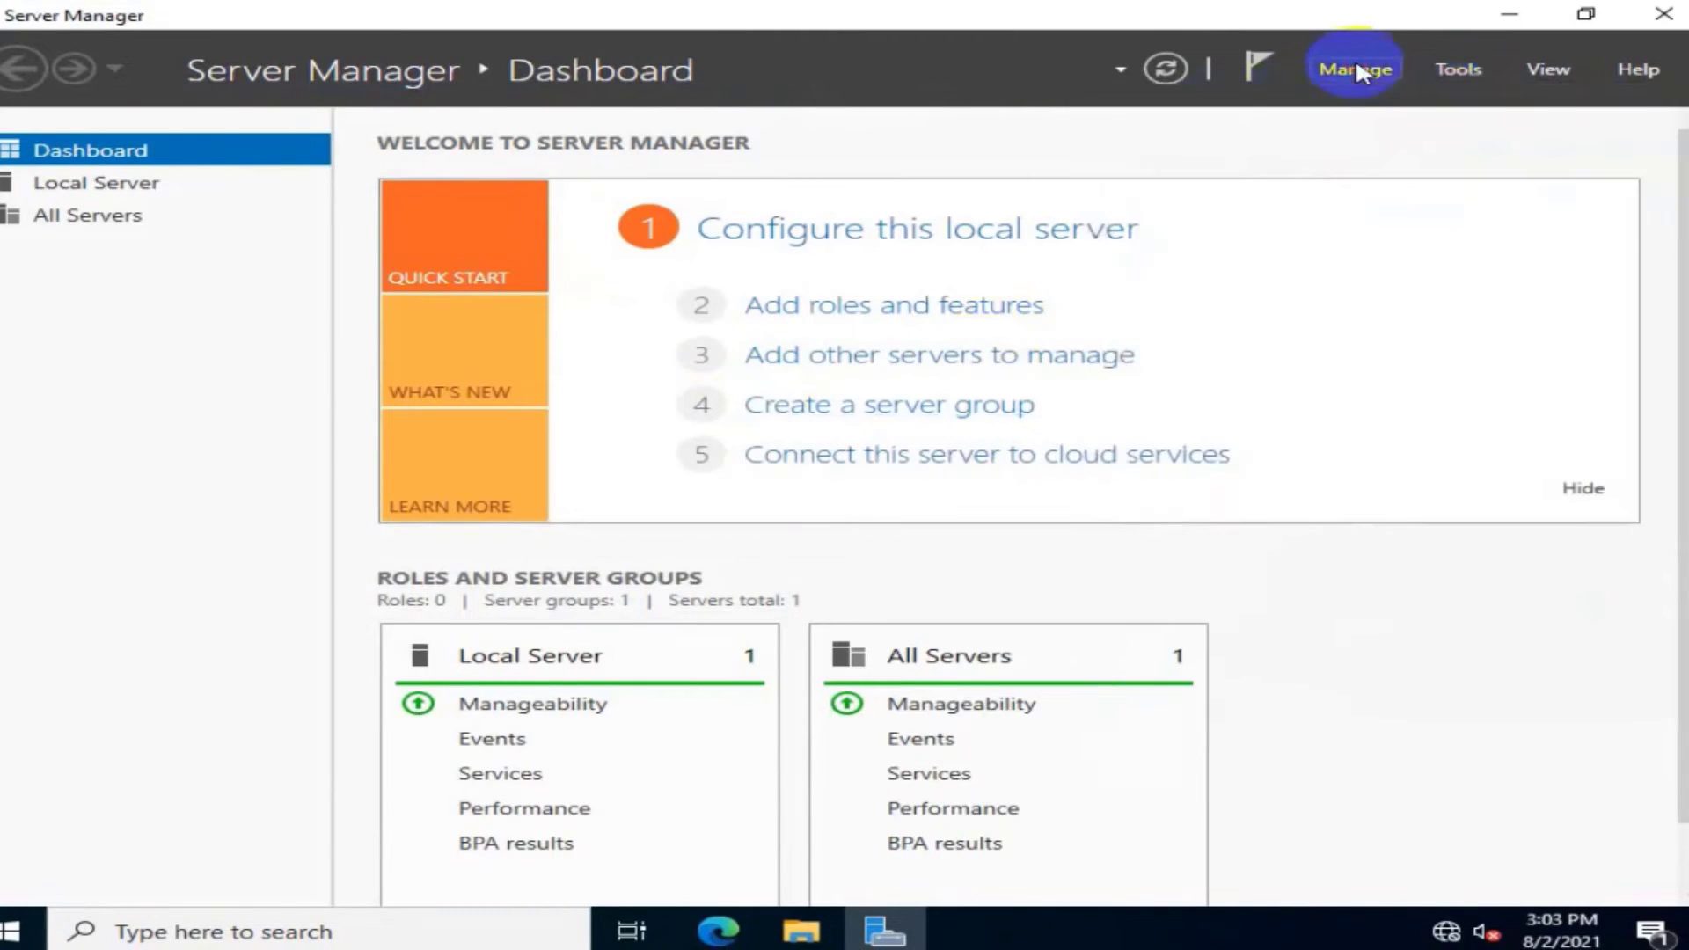
pyautogui.click(1366, 100)
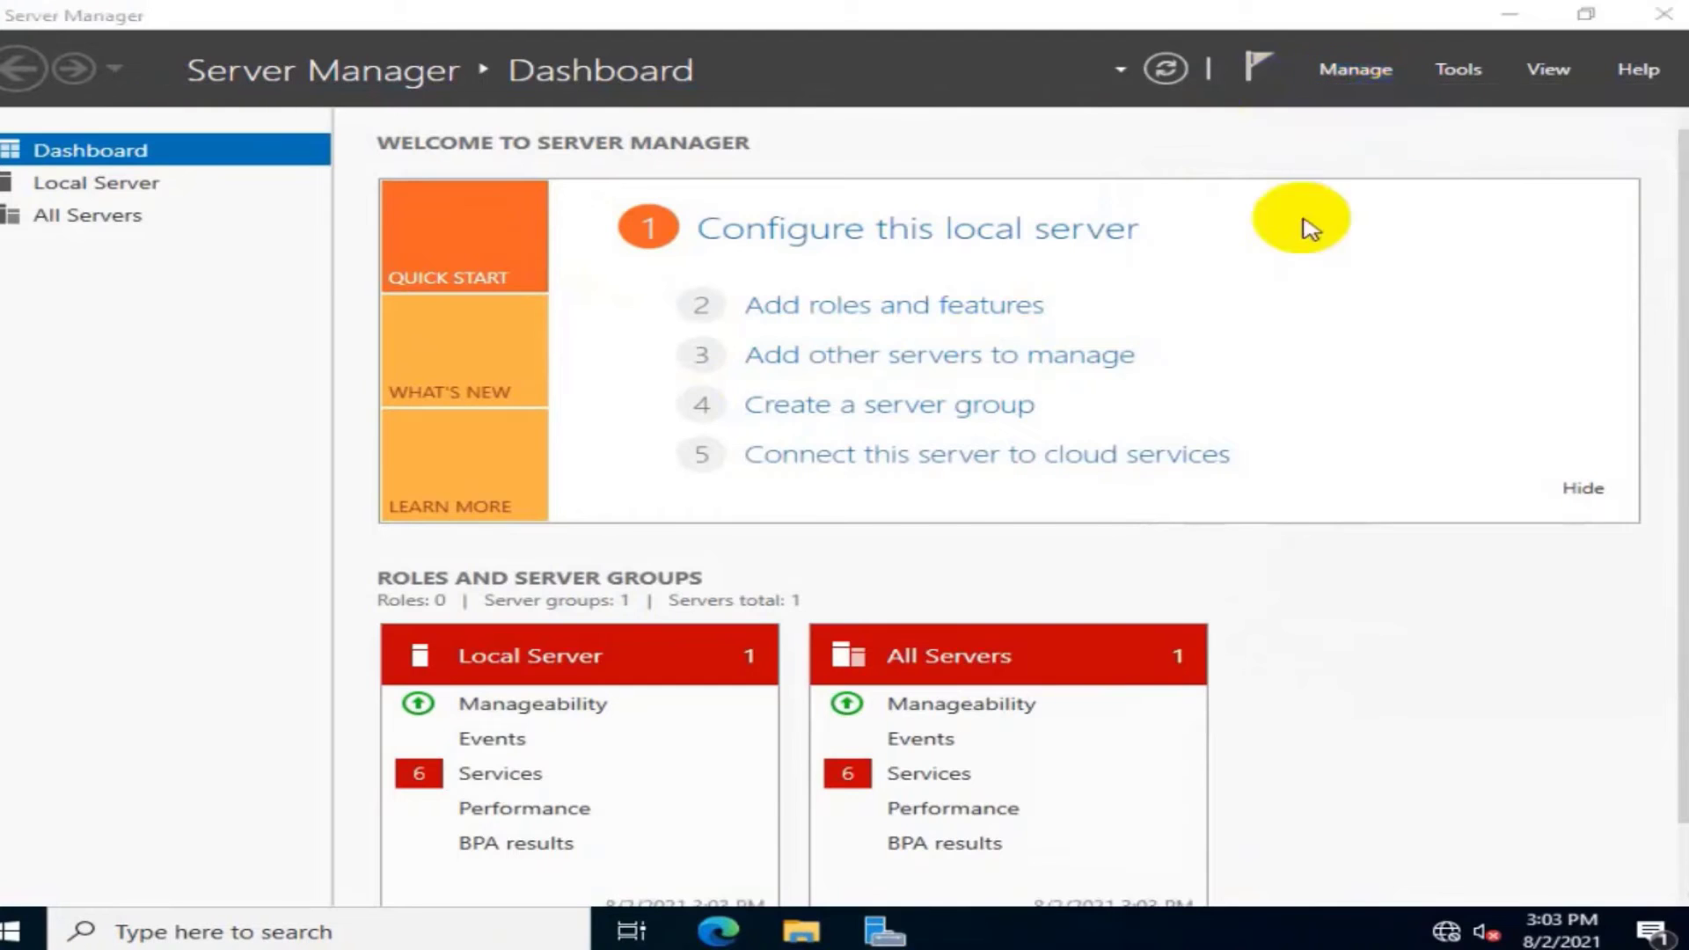
# - Choose role-based installation on TechNJoy-DHCP01.TechNJoy.tech and select the DHCP Server role with its required management tools
pyautogui.click(1170, 864)
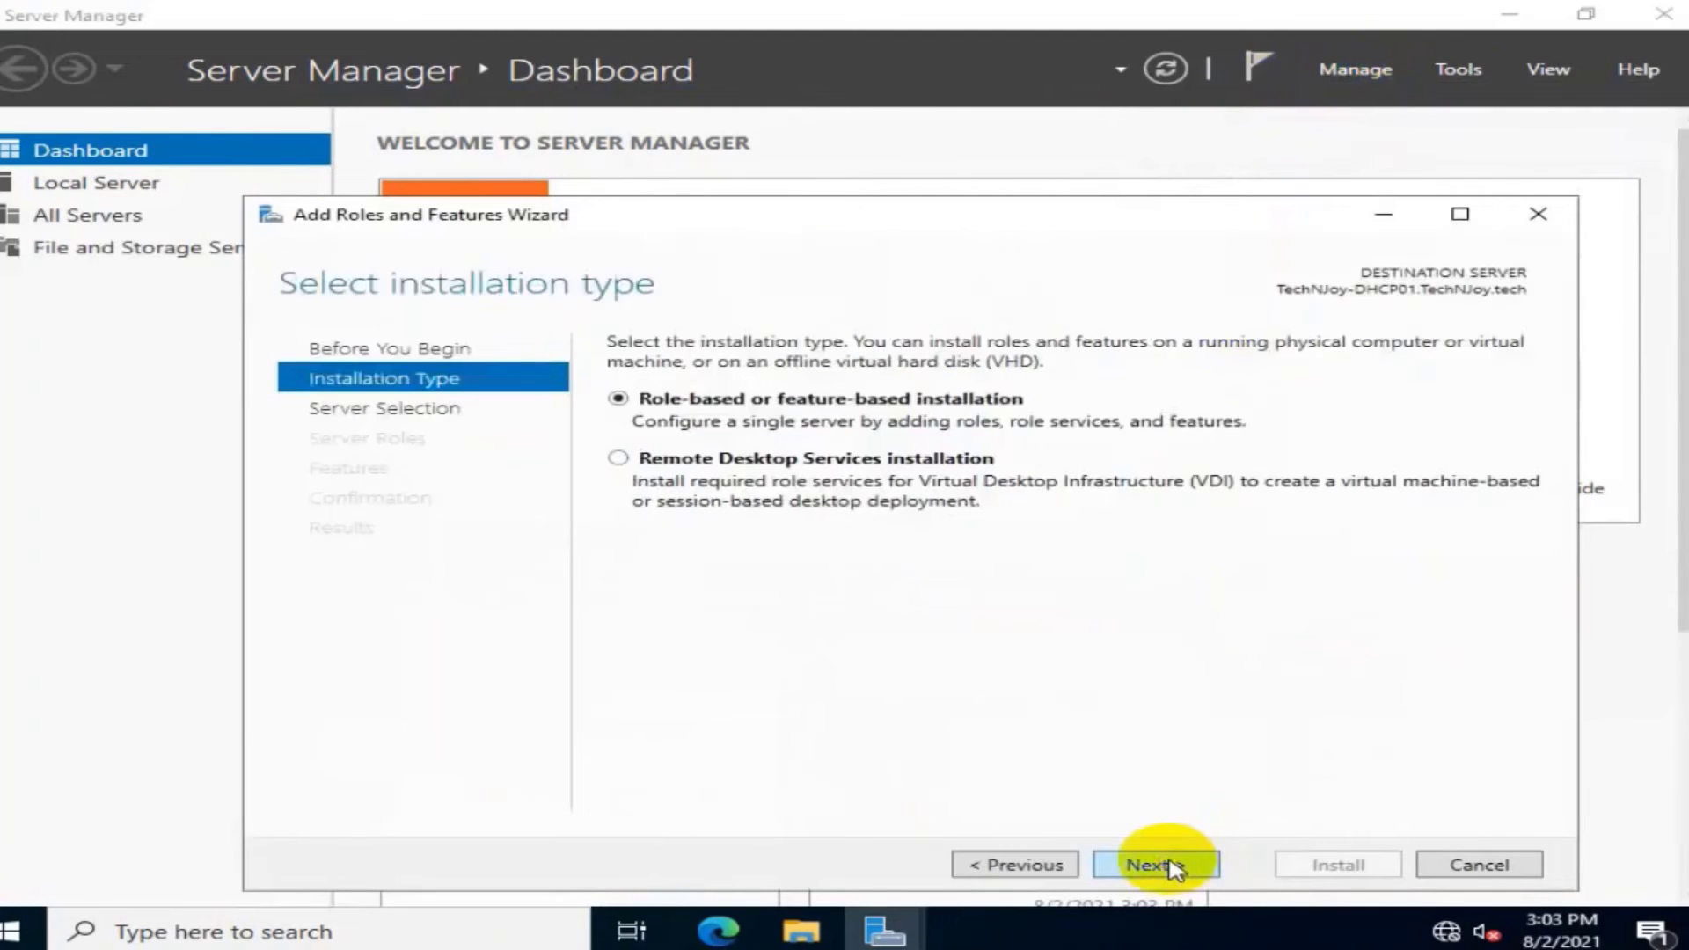
pyautogui.click(1170, 865)
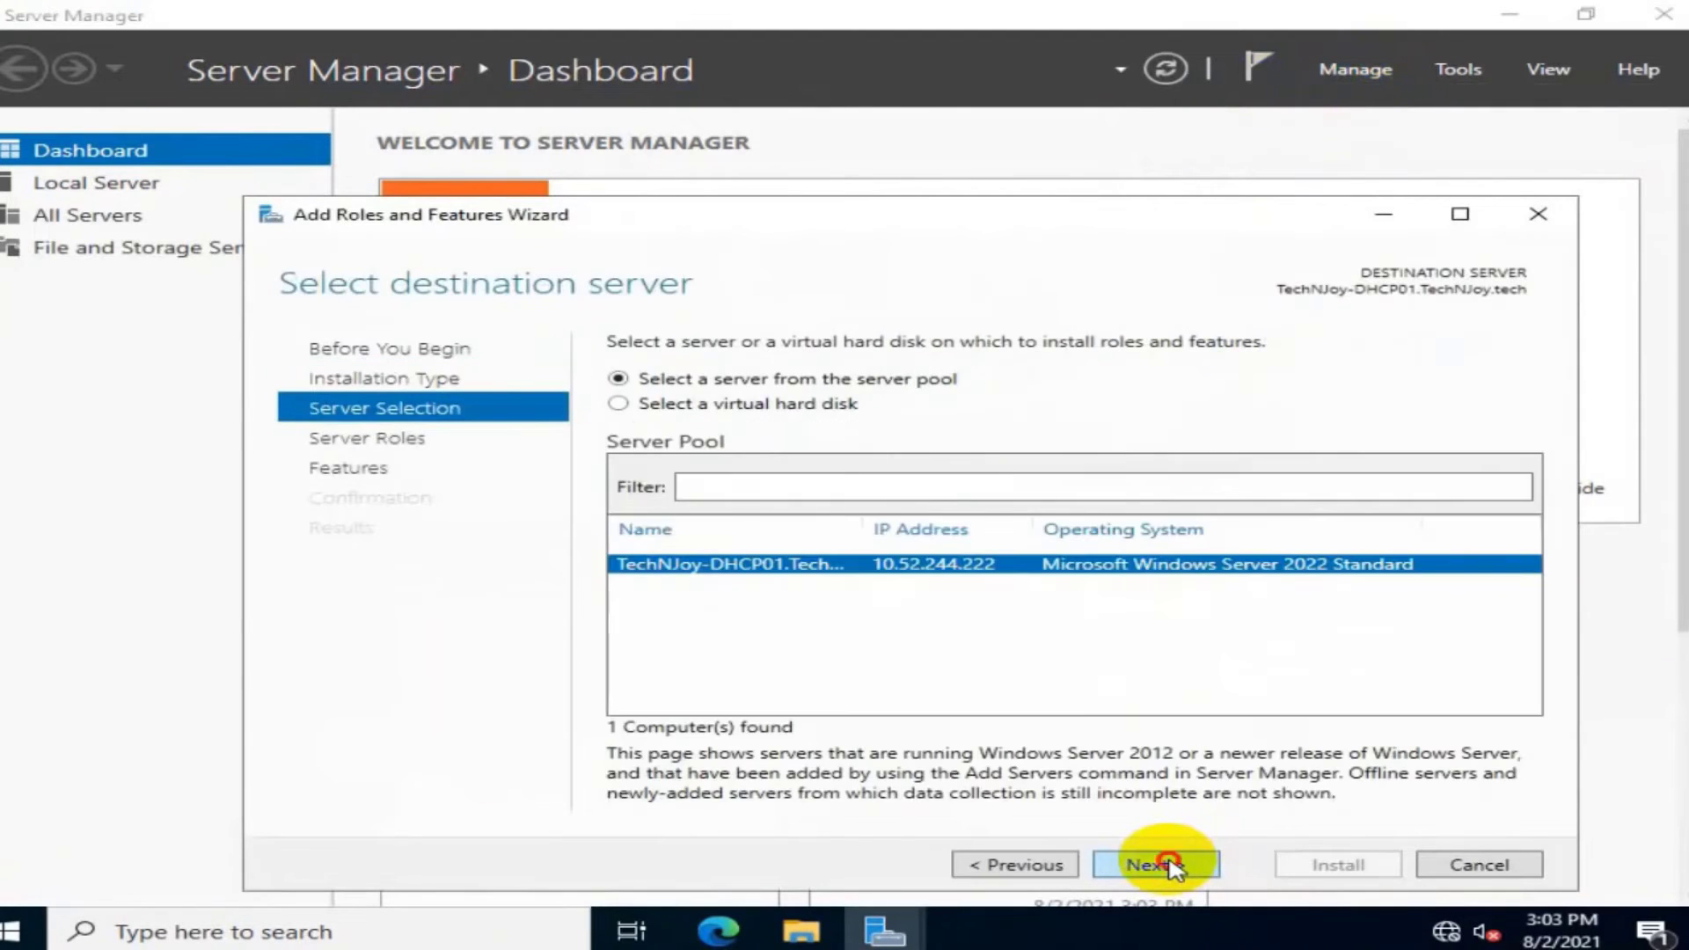
pyautogui.click(1170, 865)
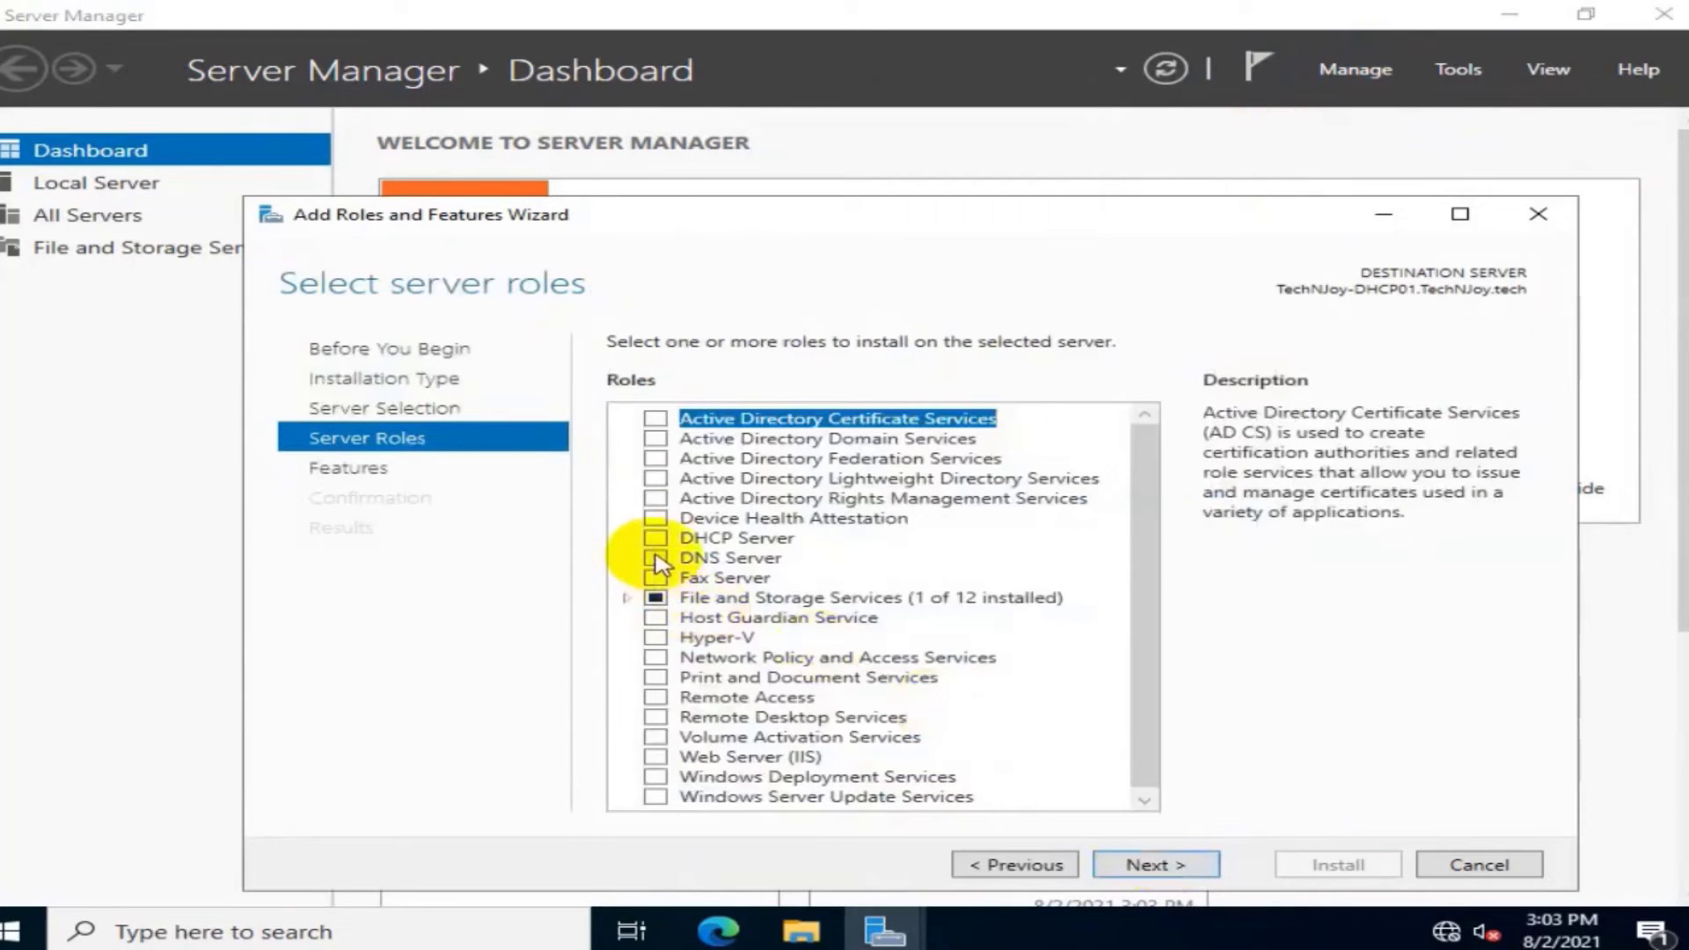
pyautogui.click(656, 537)
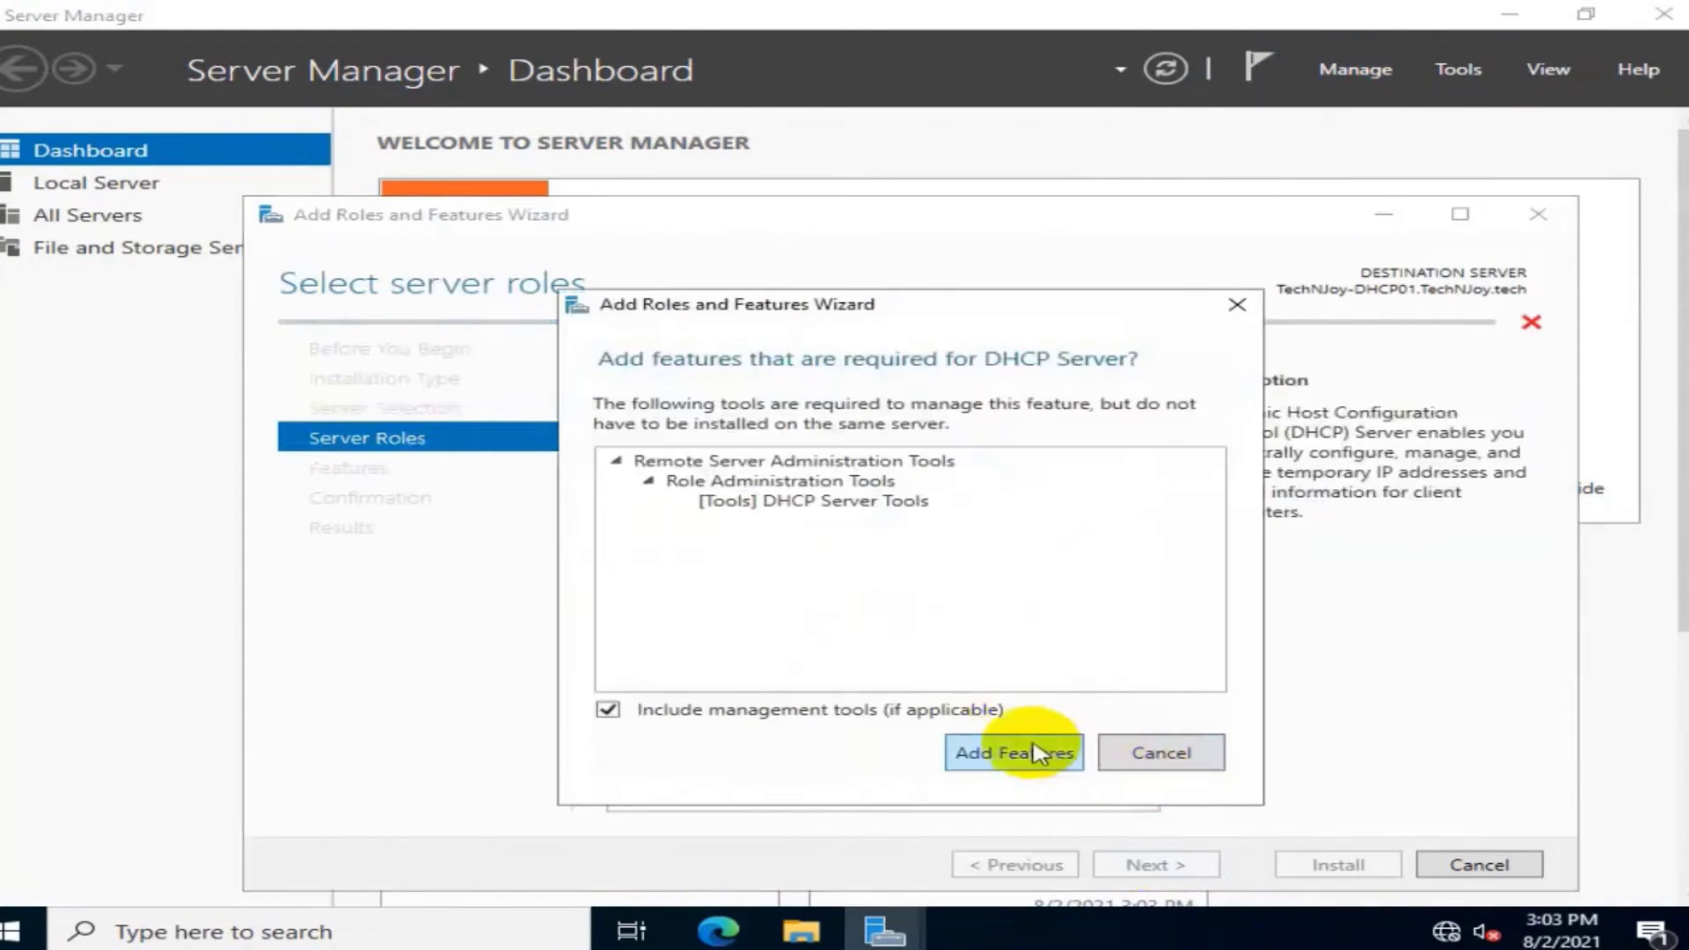
pyautogui.click(1014, 752)
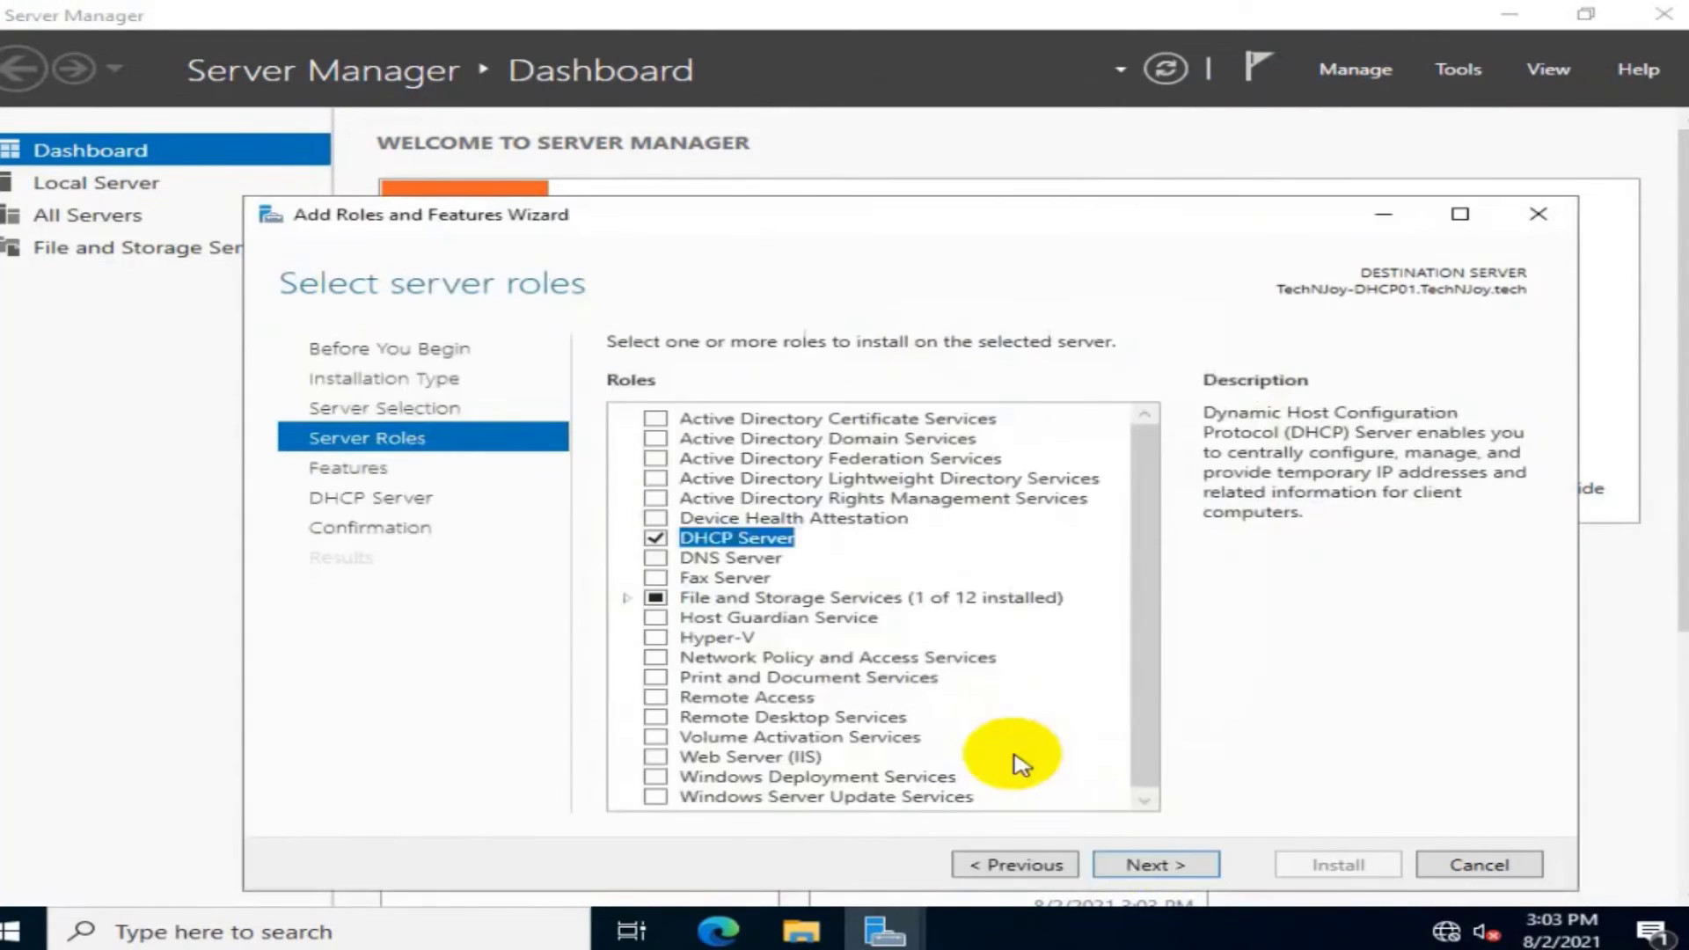
# - Keep the default features, install the DHCP Server role and close the wizard
pyautogui.click(1155, 865)
pyautogui.click(1155, 864)
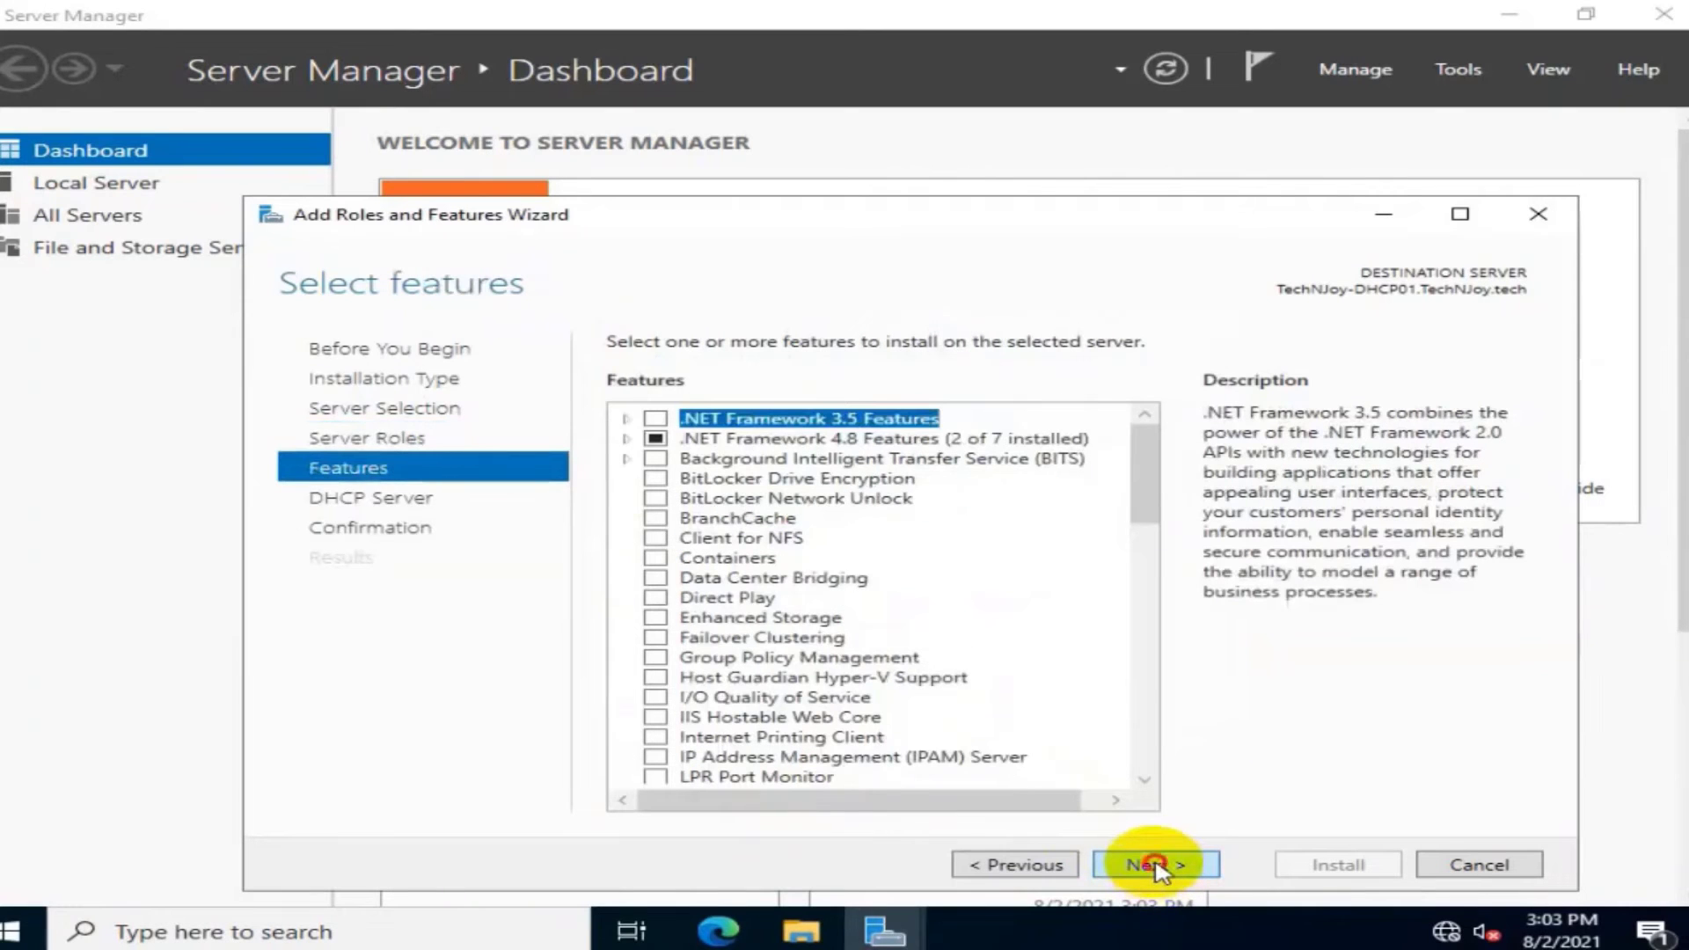
pyautogui.click(1155, 865)
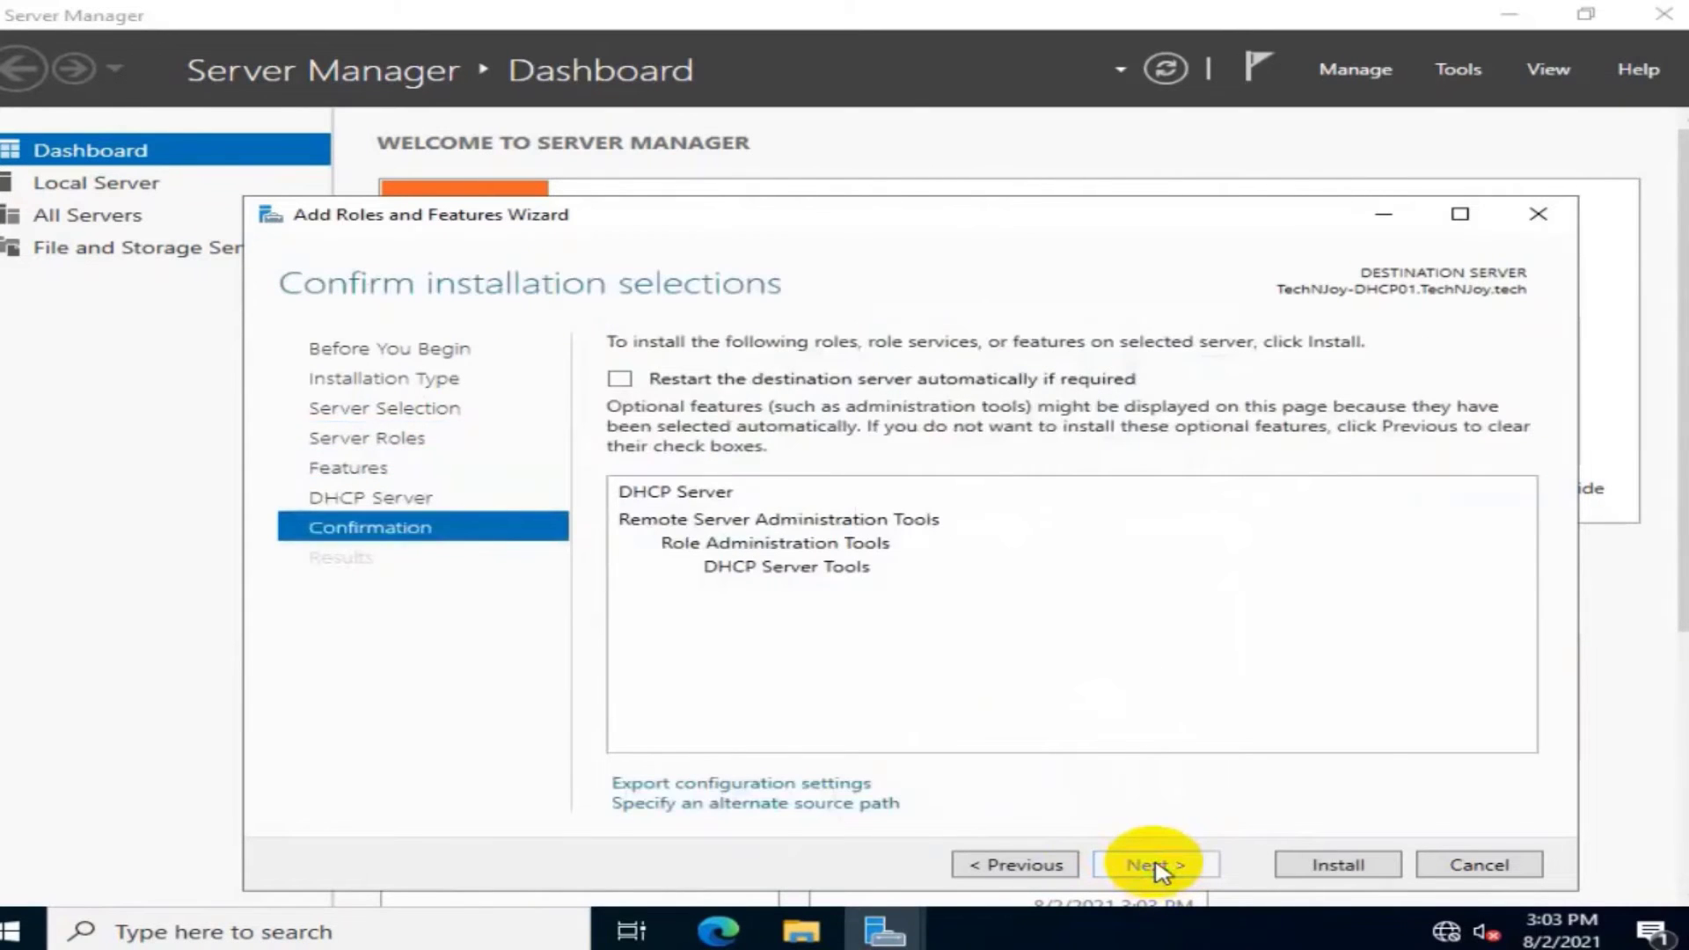
pyautogui.click(1330, 867)
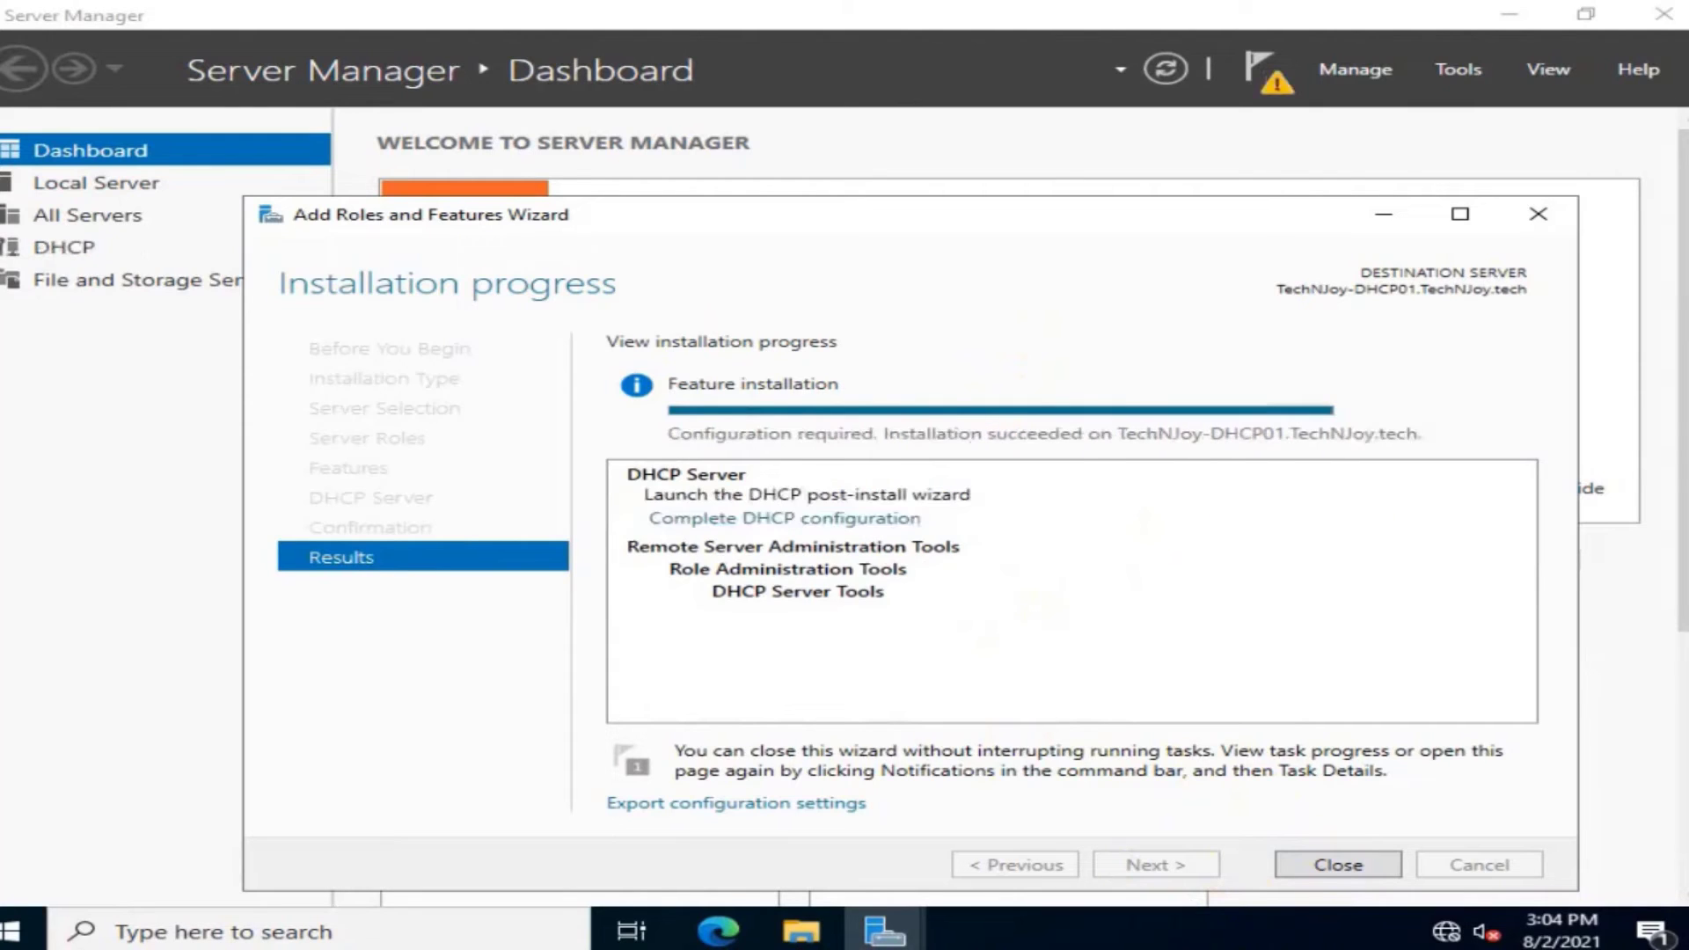
pyautogui.click(1367, 871)
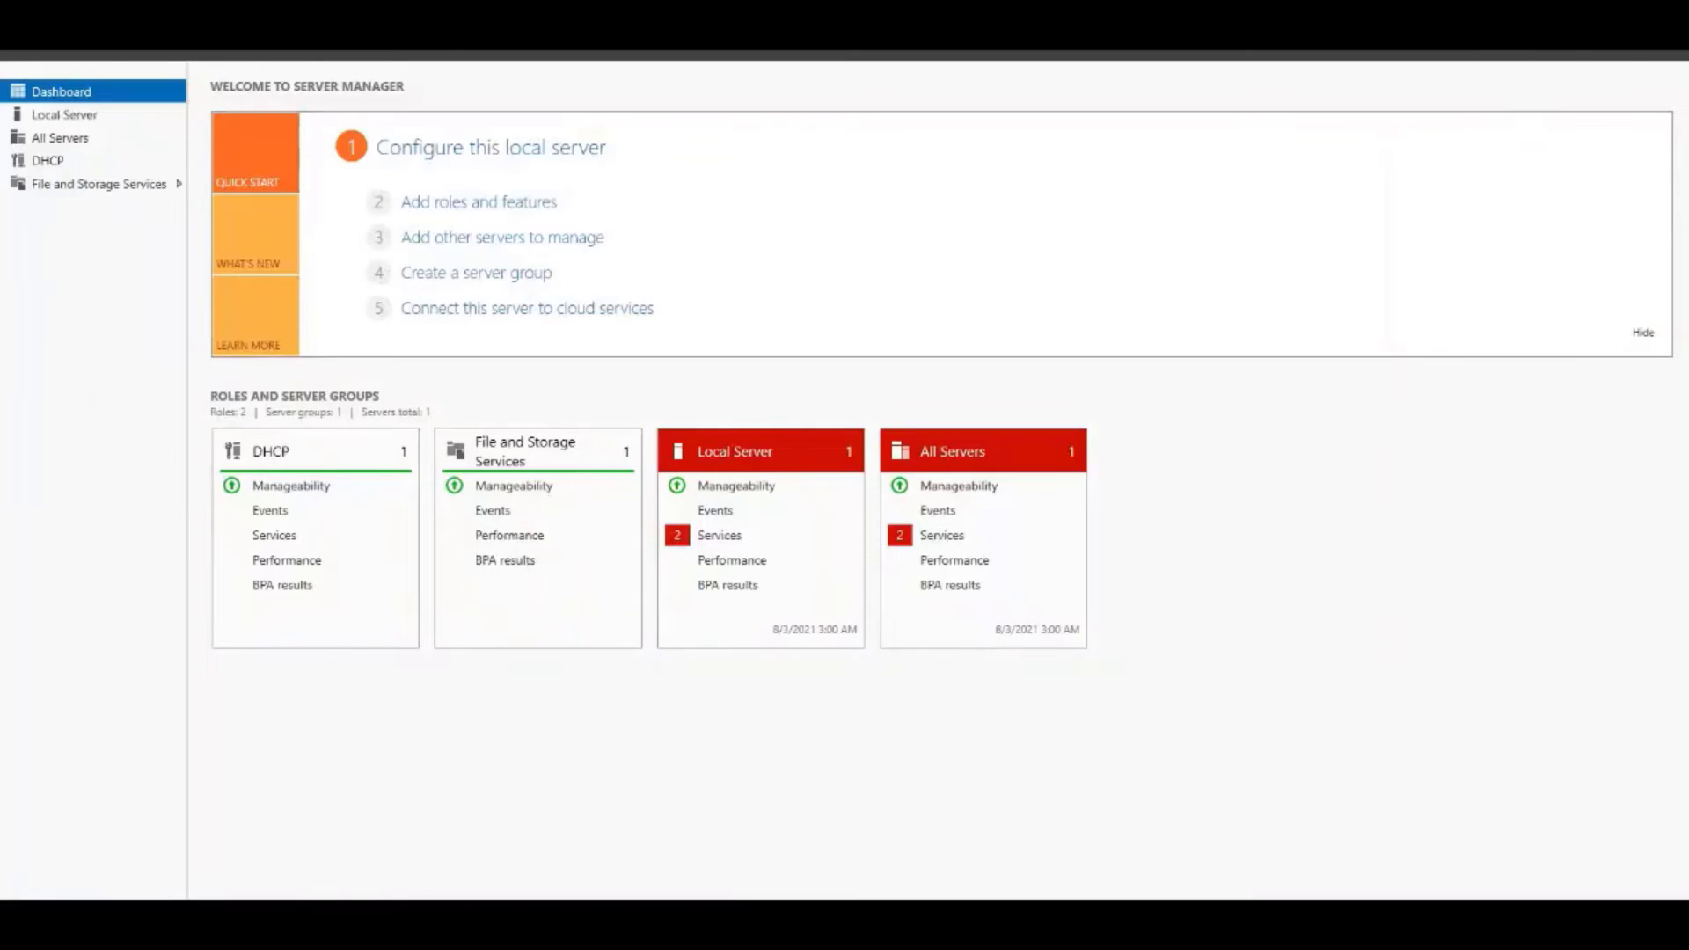
# - Open the DHCP management console from Server Manager
pyautogui.click(1500, 40)
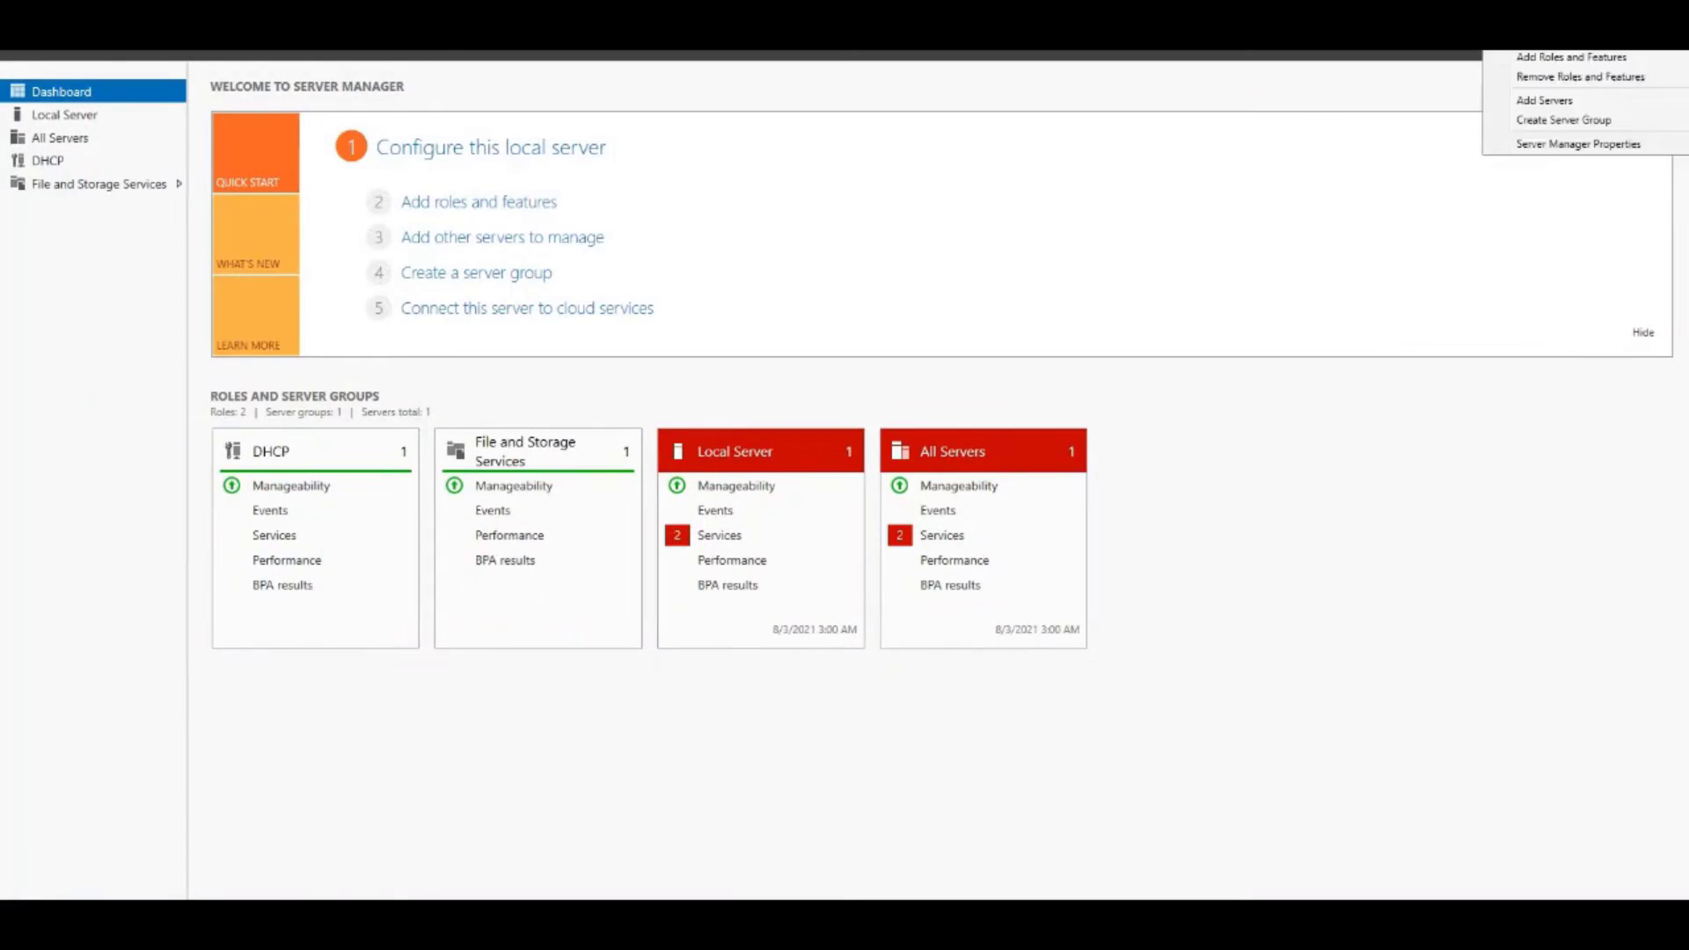
pyautogui.moveTo(1553, 40)
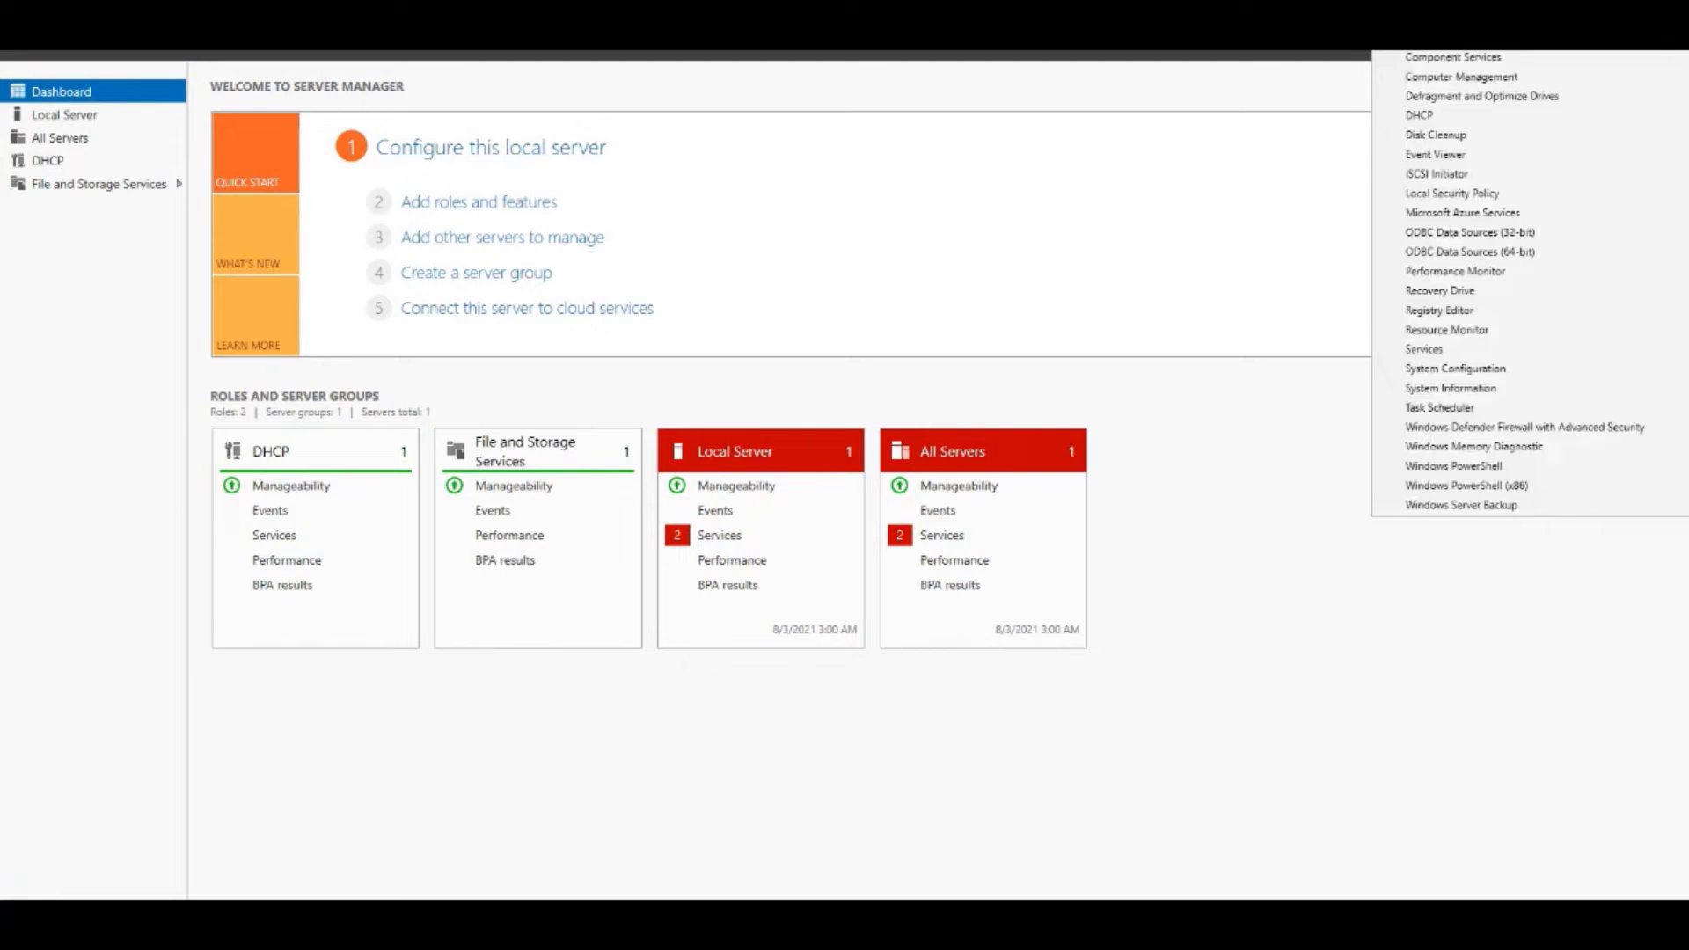
pyautogui.click(1500, 40)
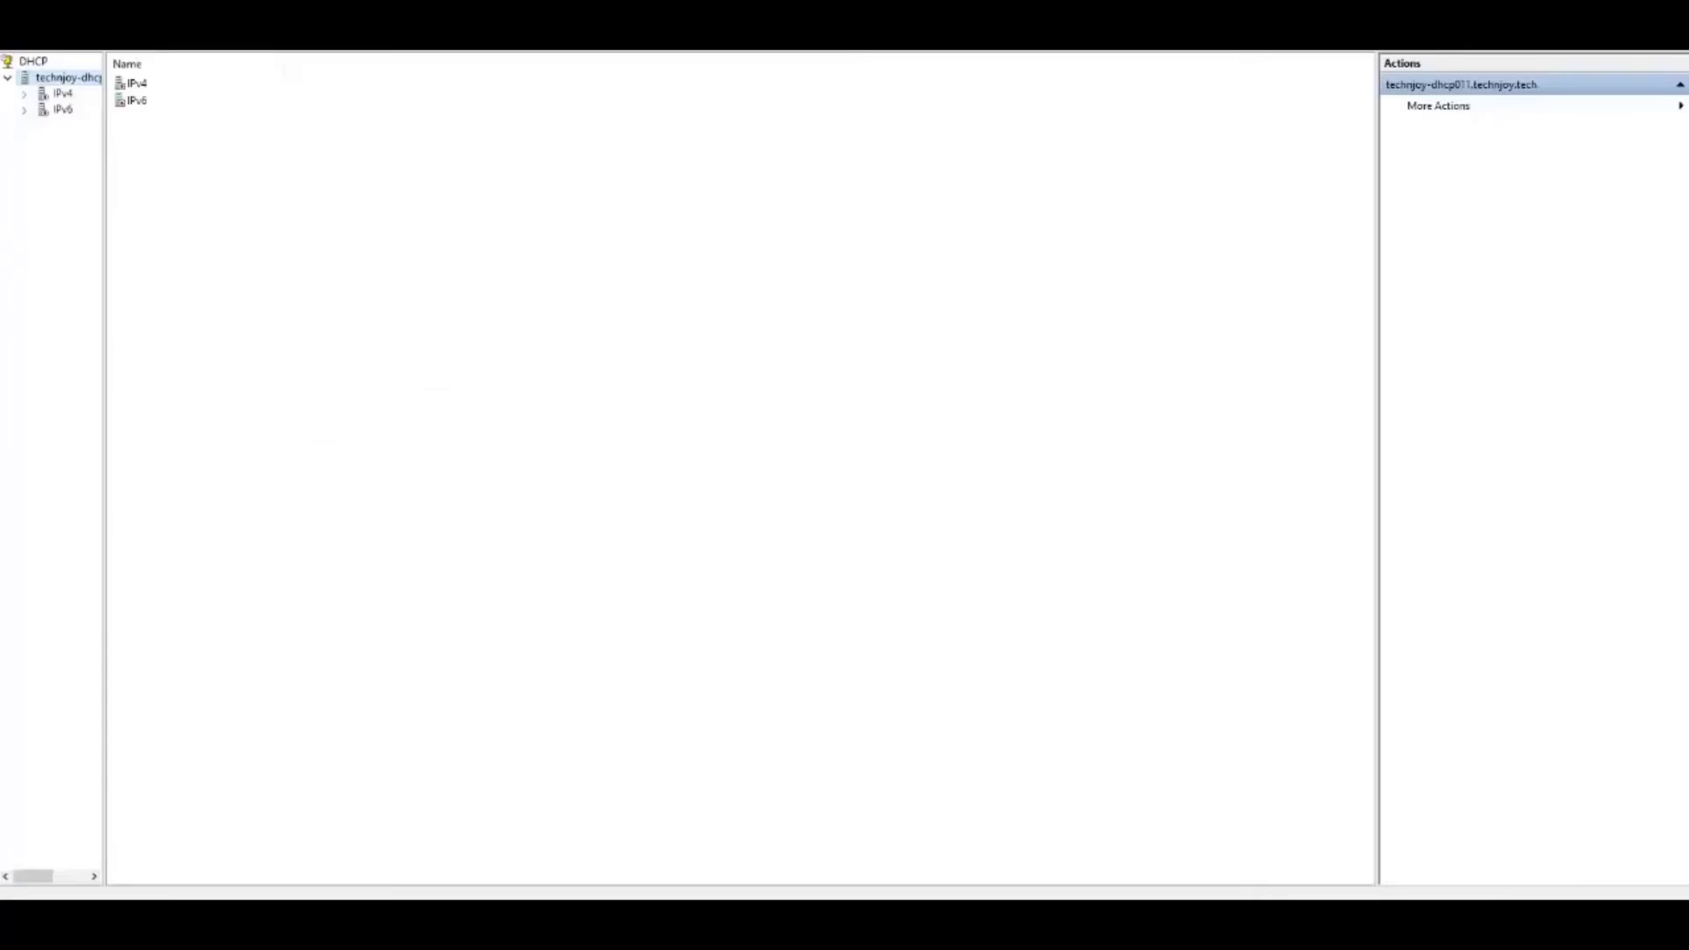
# - Widen the console tree to show the full server name and authorize the DHCP server technjoy-dhcp011.technjoy.tech
pyautogui.doubleClick(58, 95)
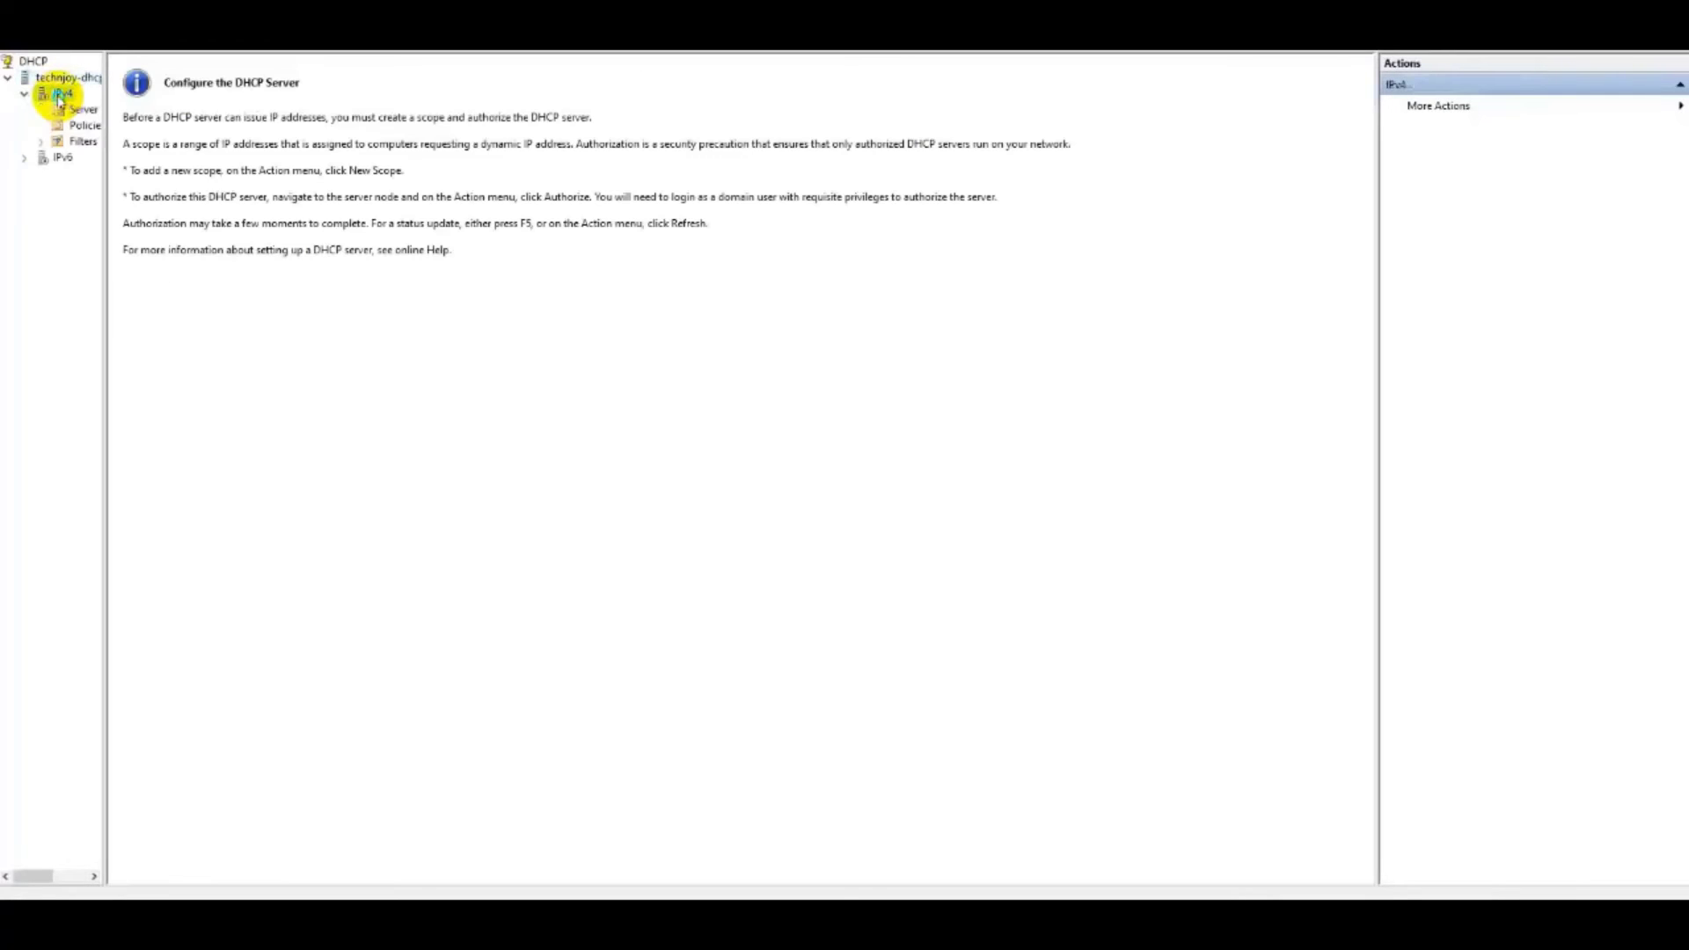
pyautogui.rightClick(59, 99)
pyautogui.click(54, 79)
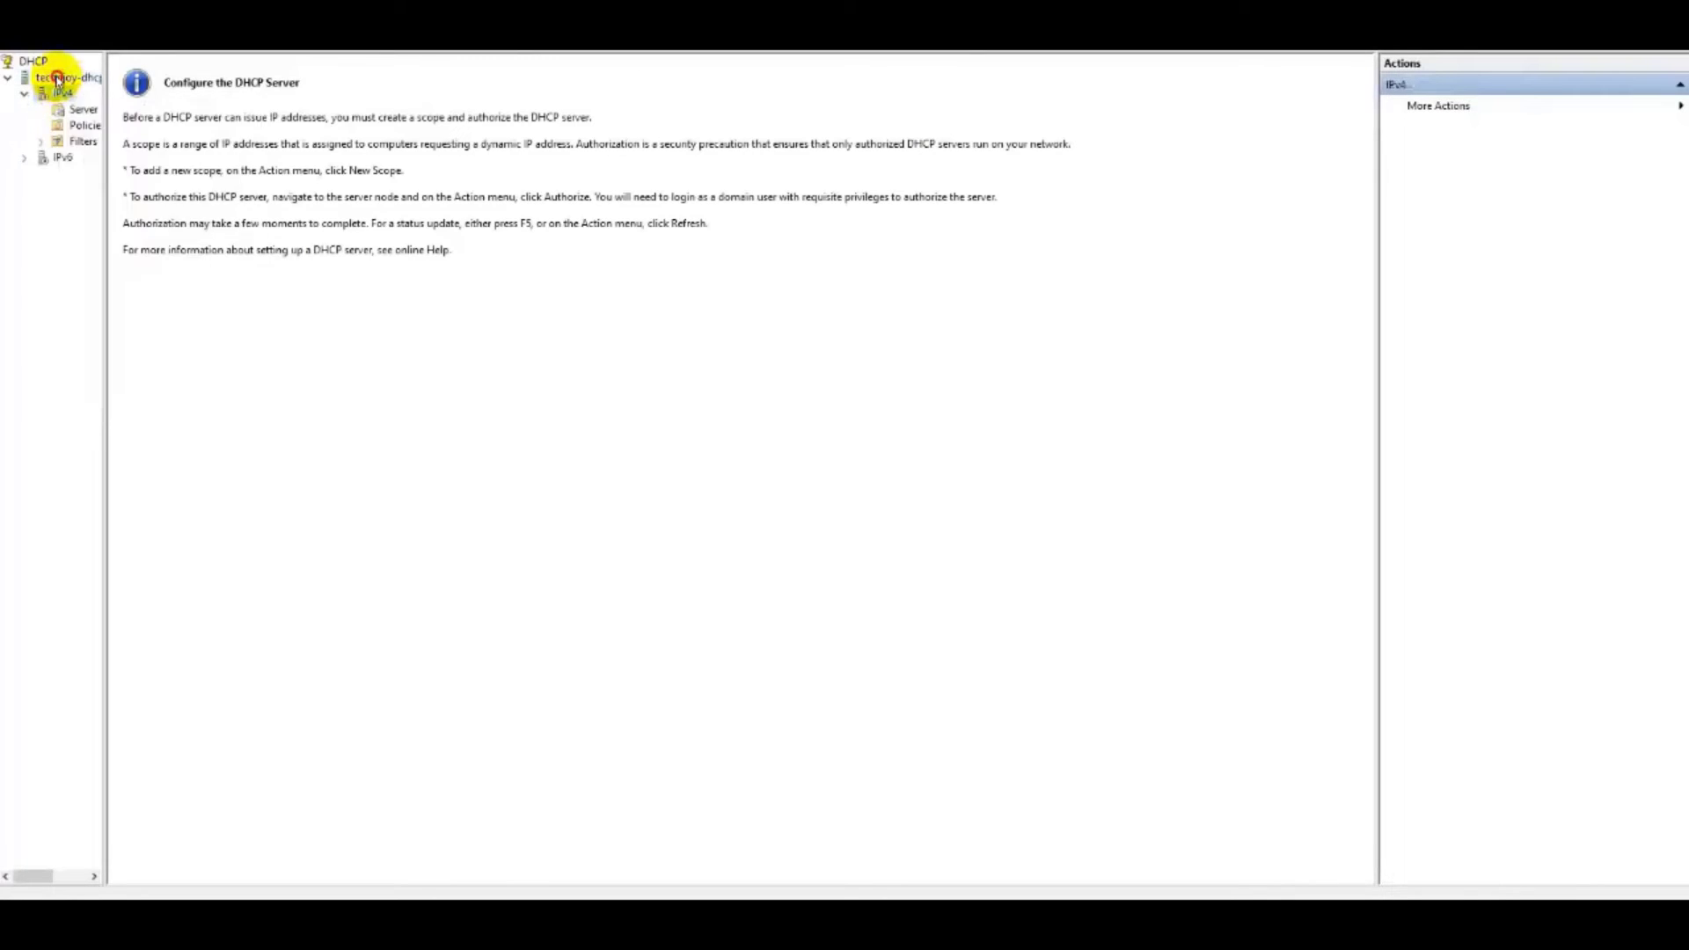
pyautogui.rightClick(57, 80)
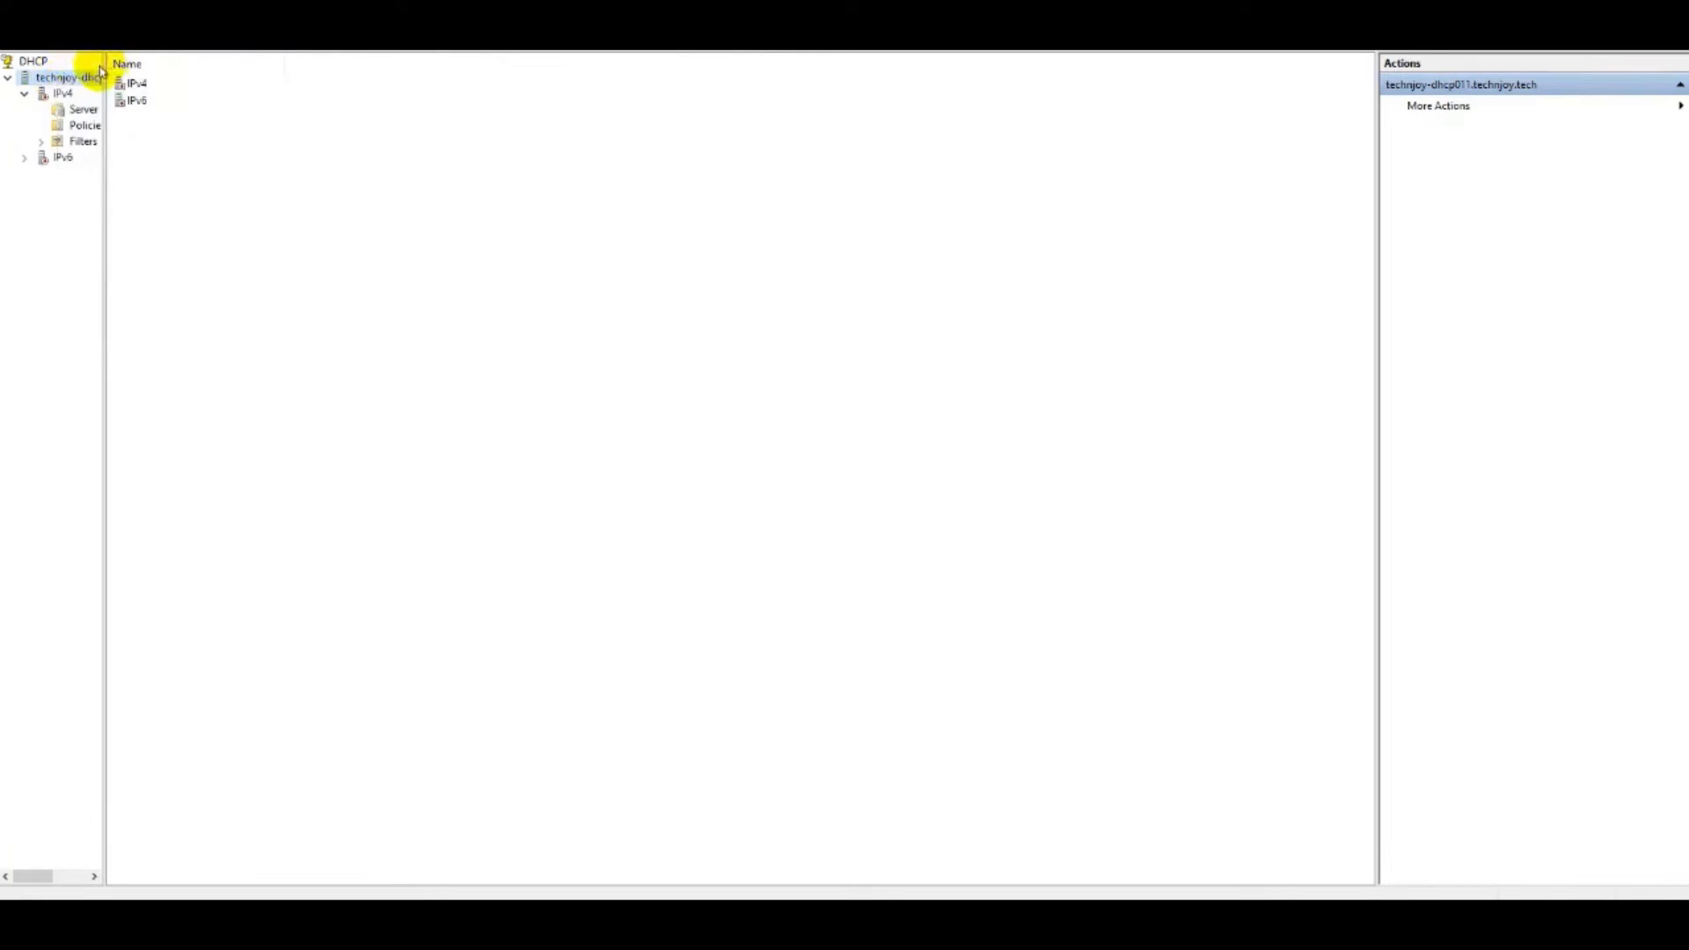
pyautogui.moveTo(103, 64); pyautogui.dragTo(209, 86)
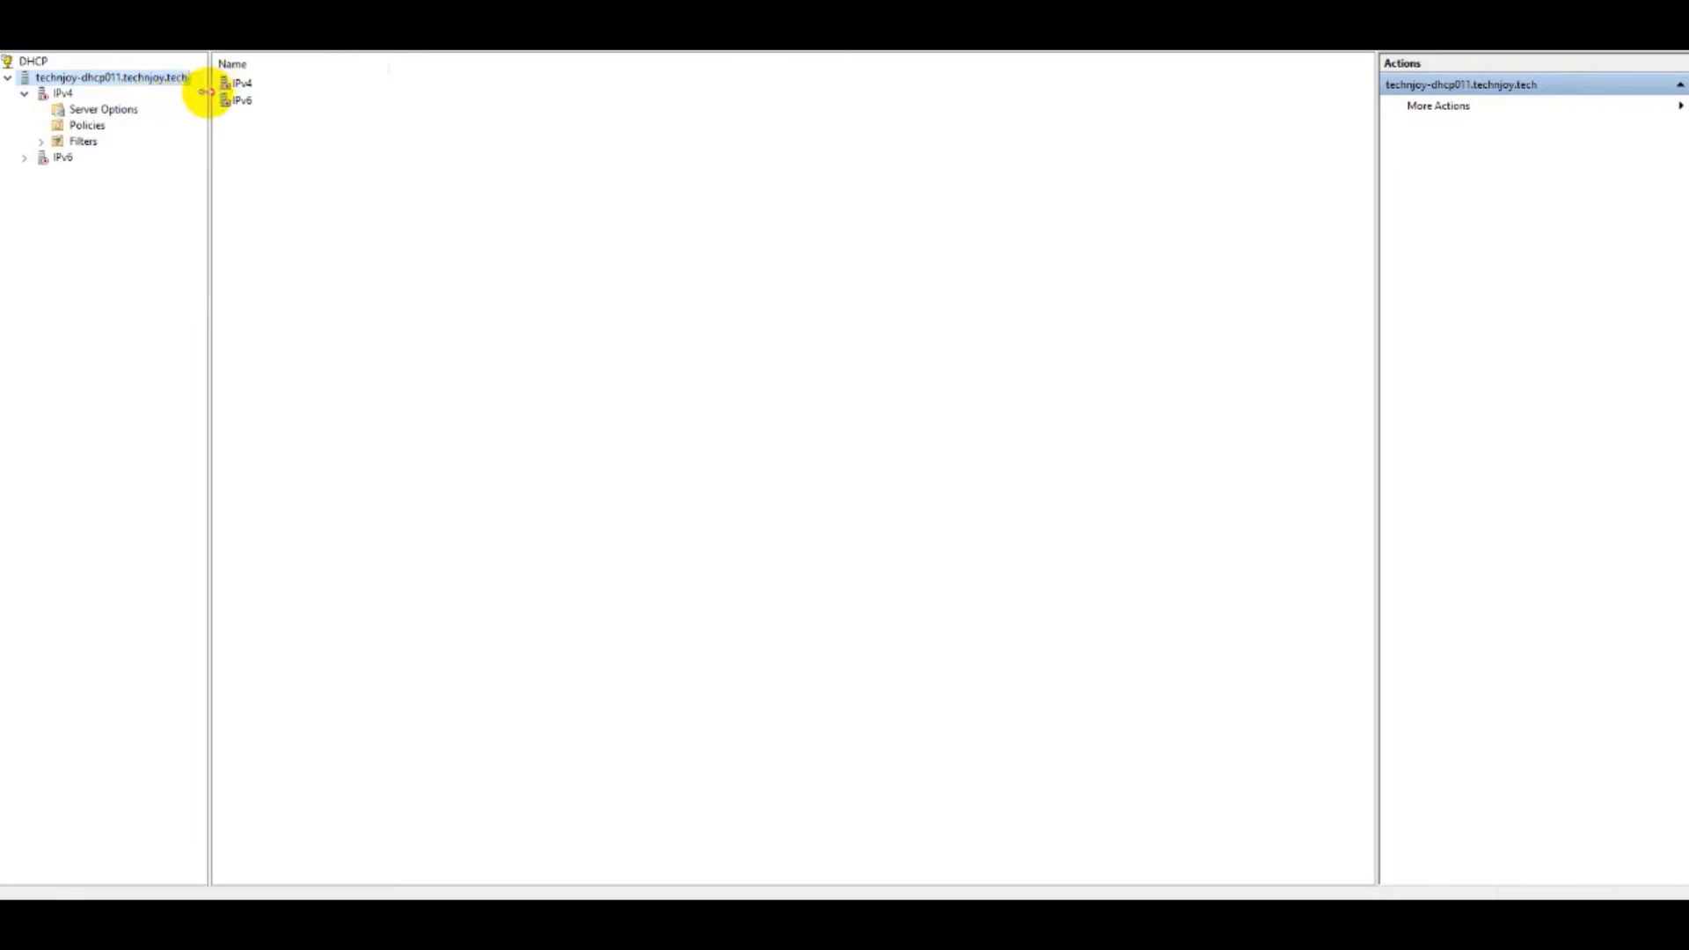
pyautogui.rightClick(139, 83)
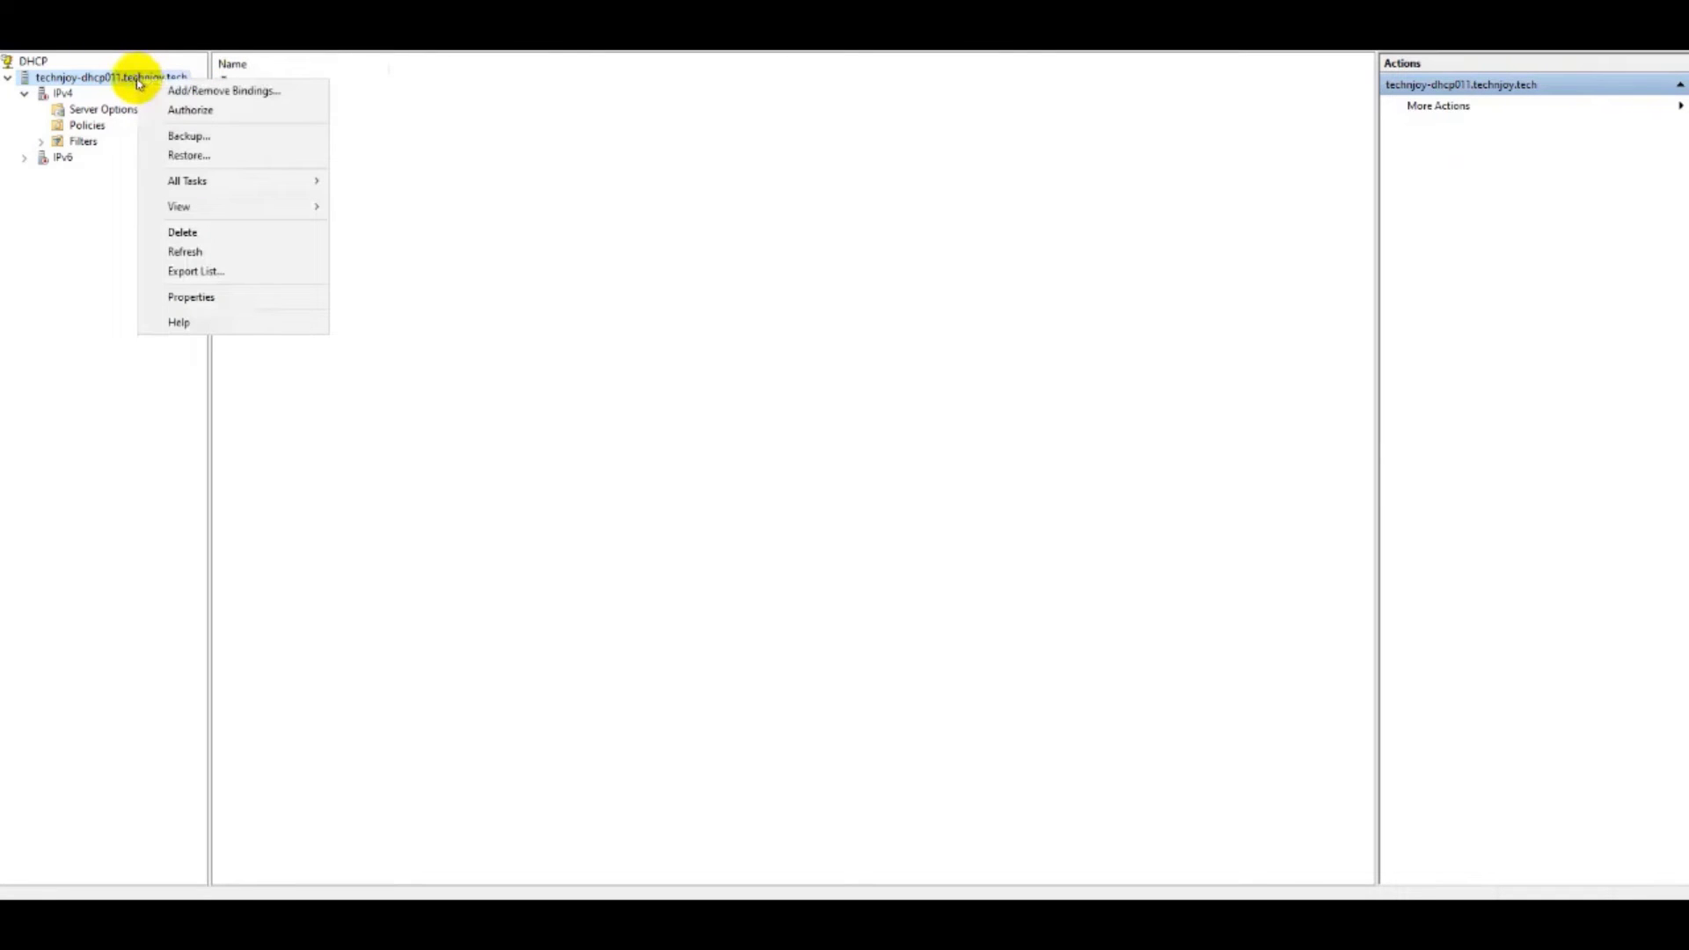
pyautogui.click(190, 109)
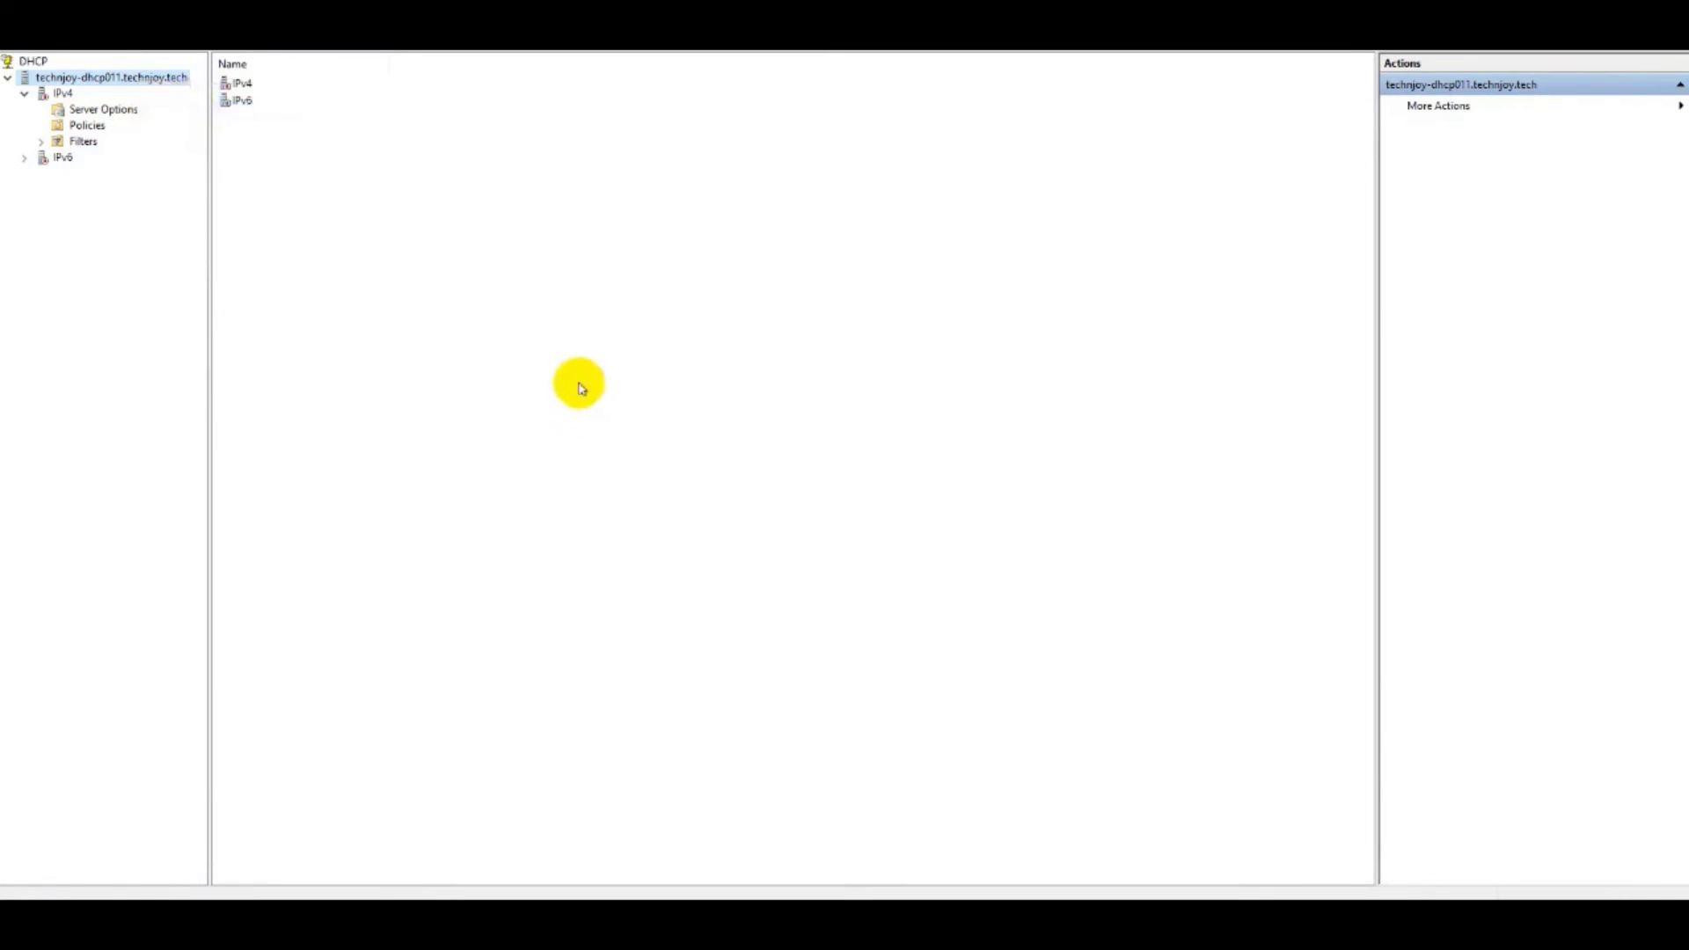
# - Refresh the authorized DHCP server and expand its IPv4 and IPv6 nodes
pyautogui.rightClick(125, 87)
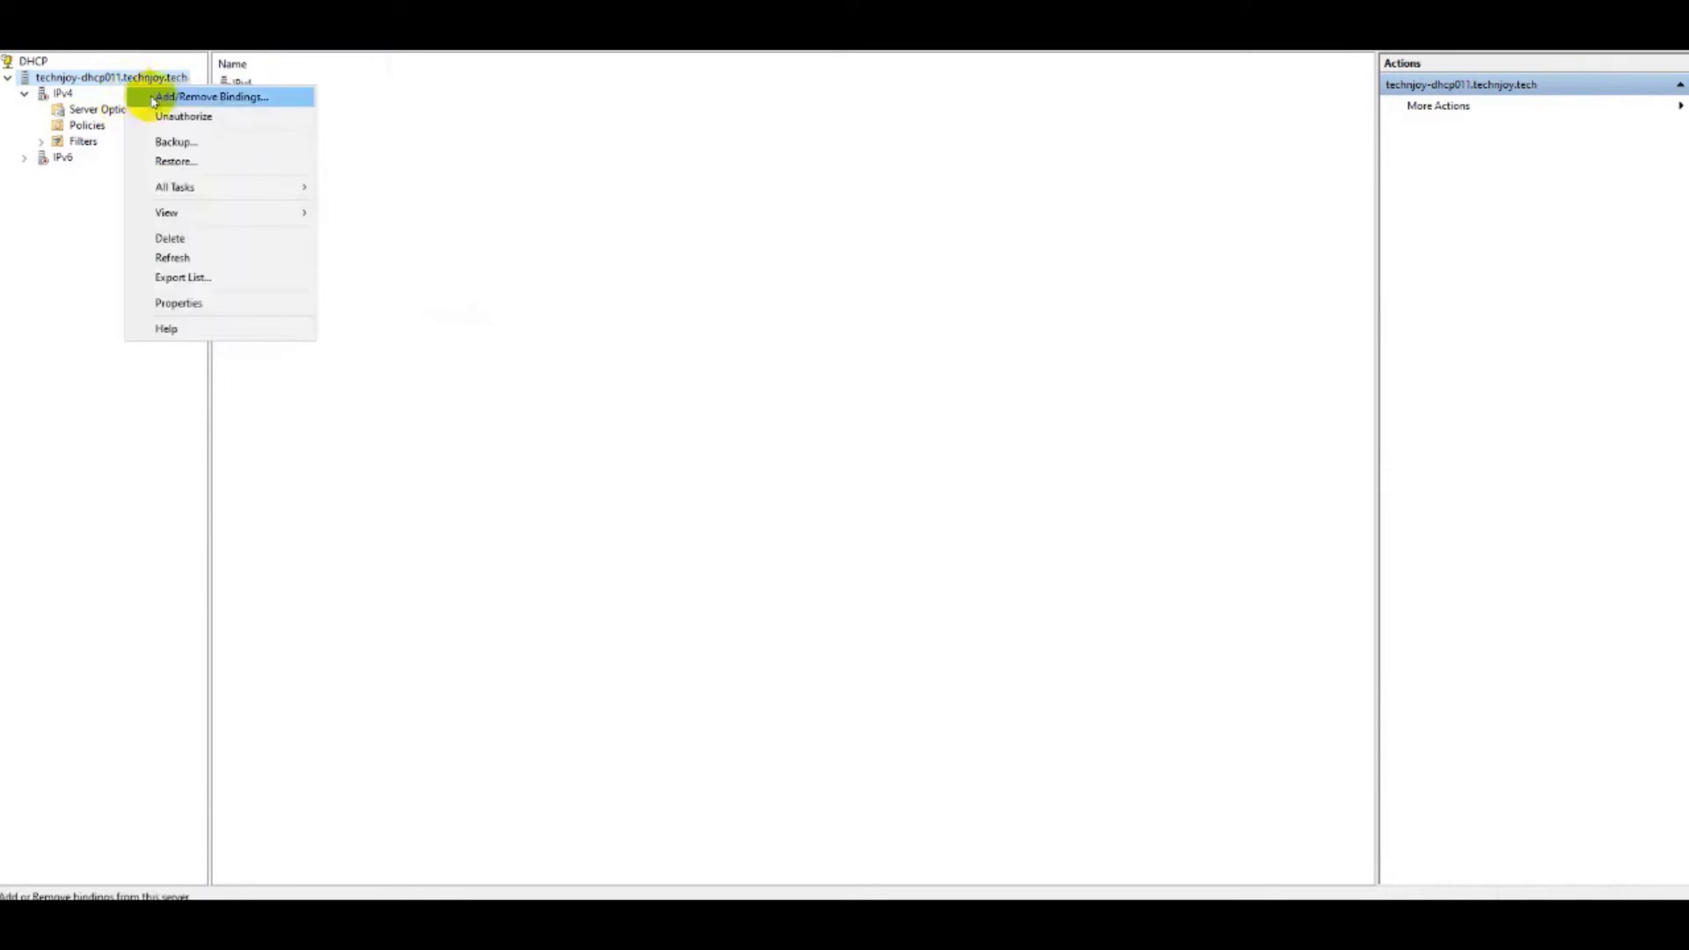
pyautogui.click(52, 185)
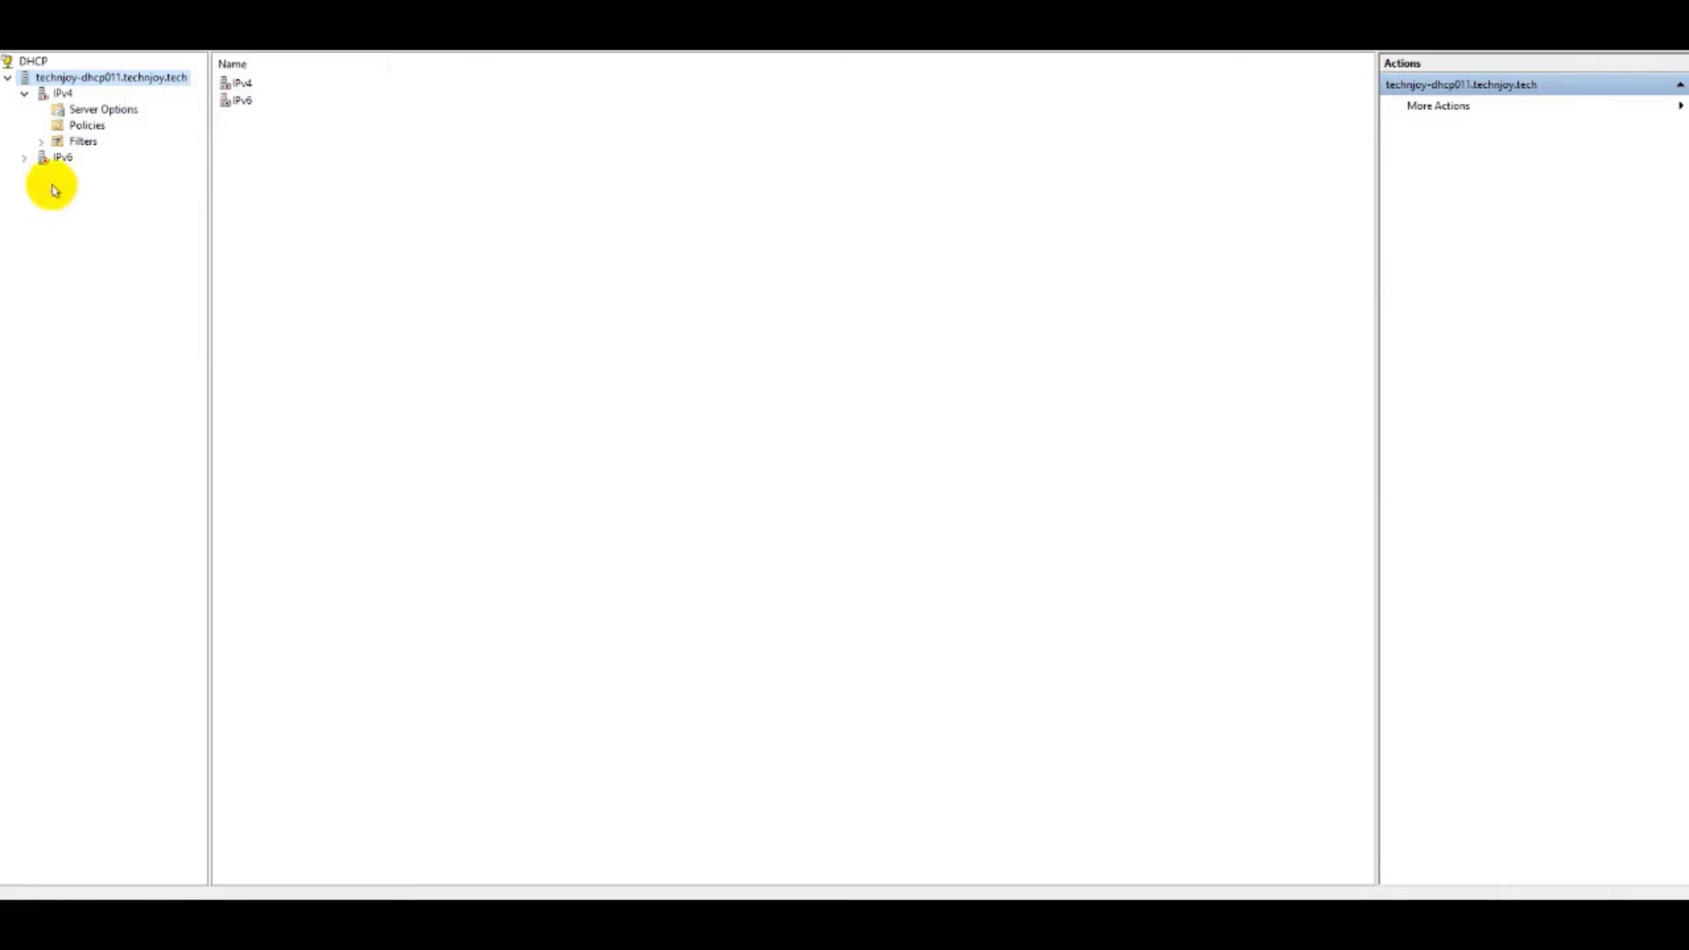
pyautogui.rightClick(93, 77)
pyautogui.click(164, 253)
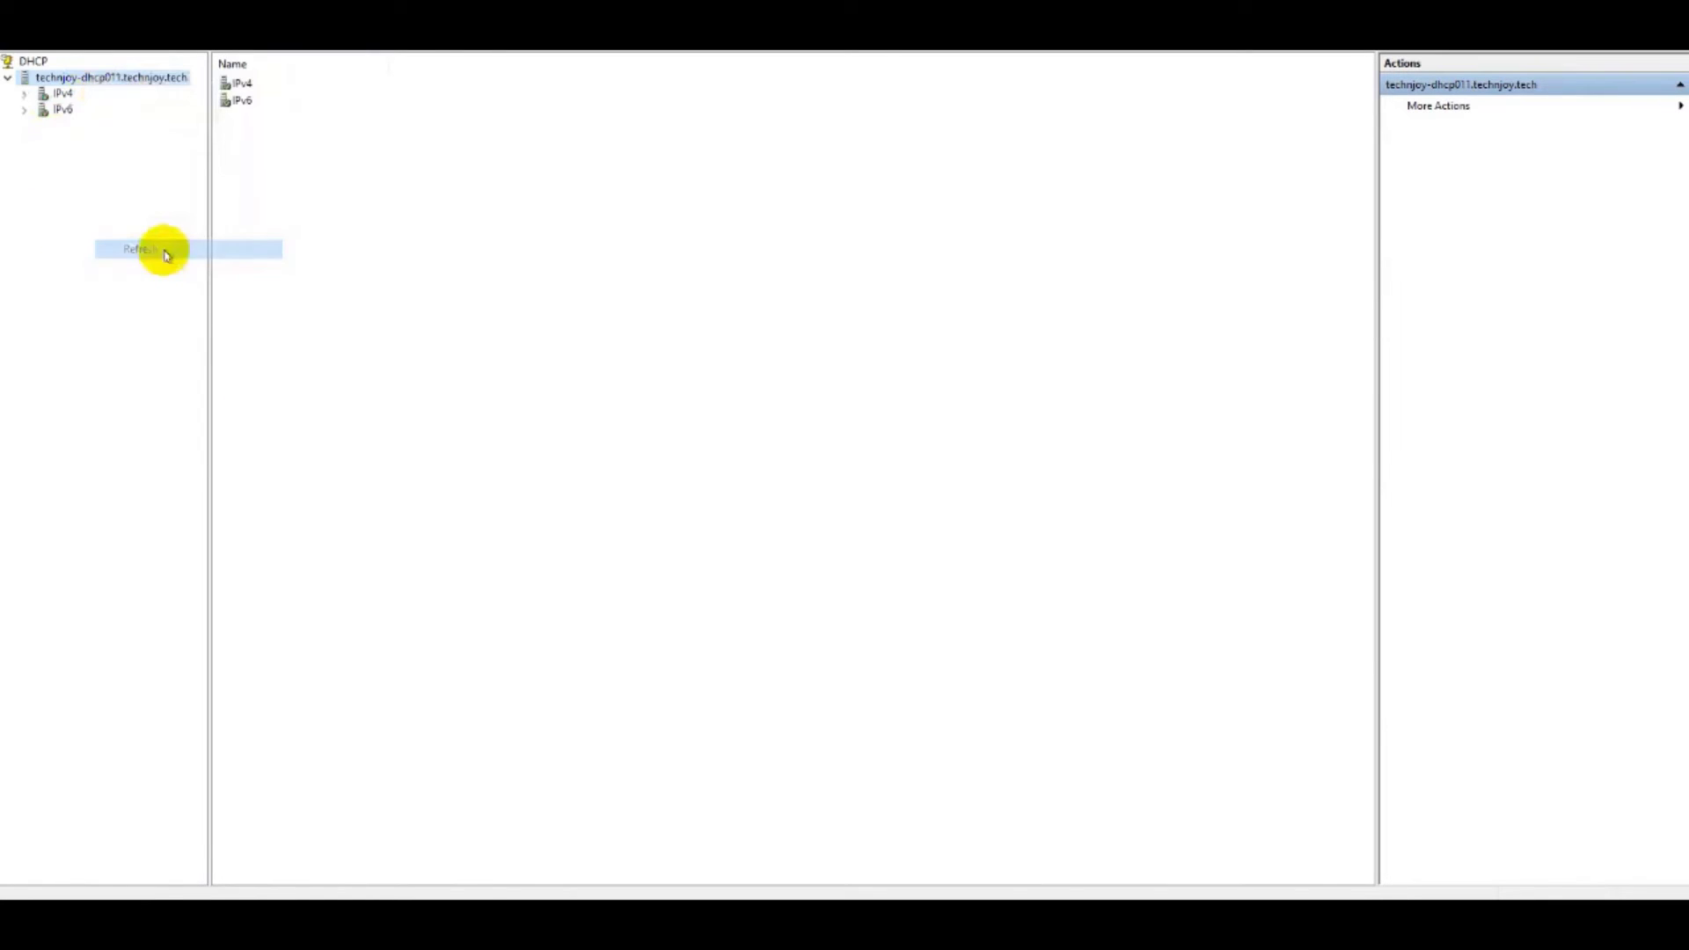
pyautogui.doubleClick(37, 95)
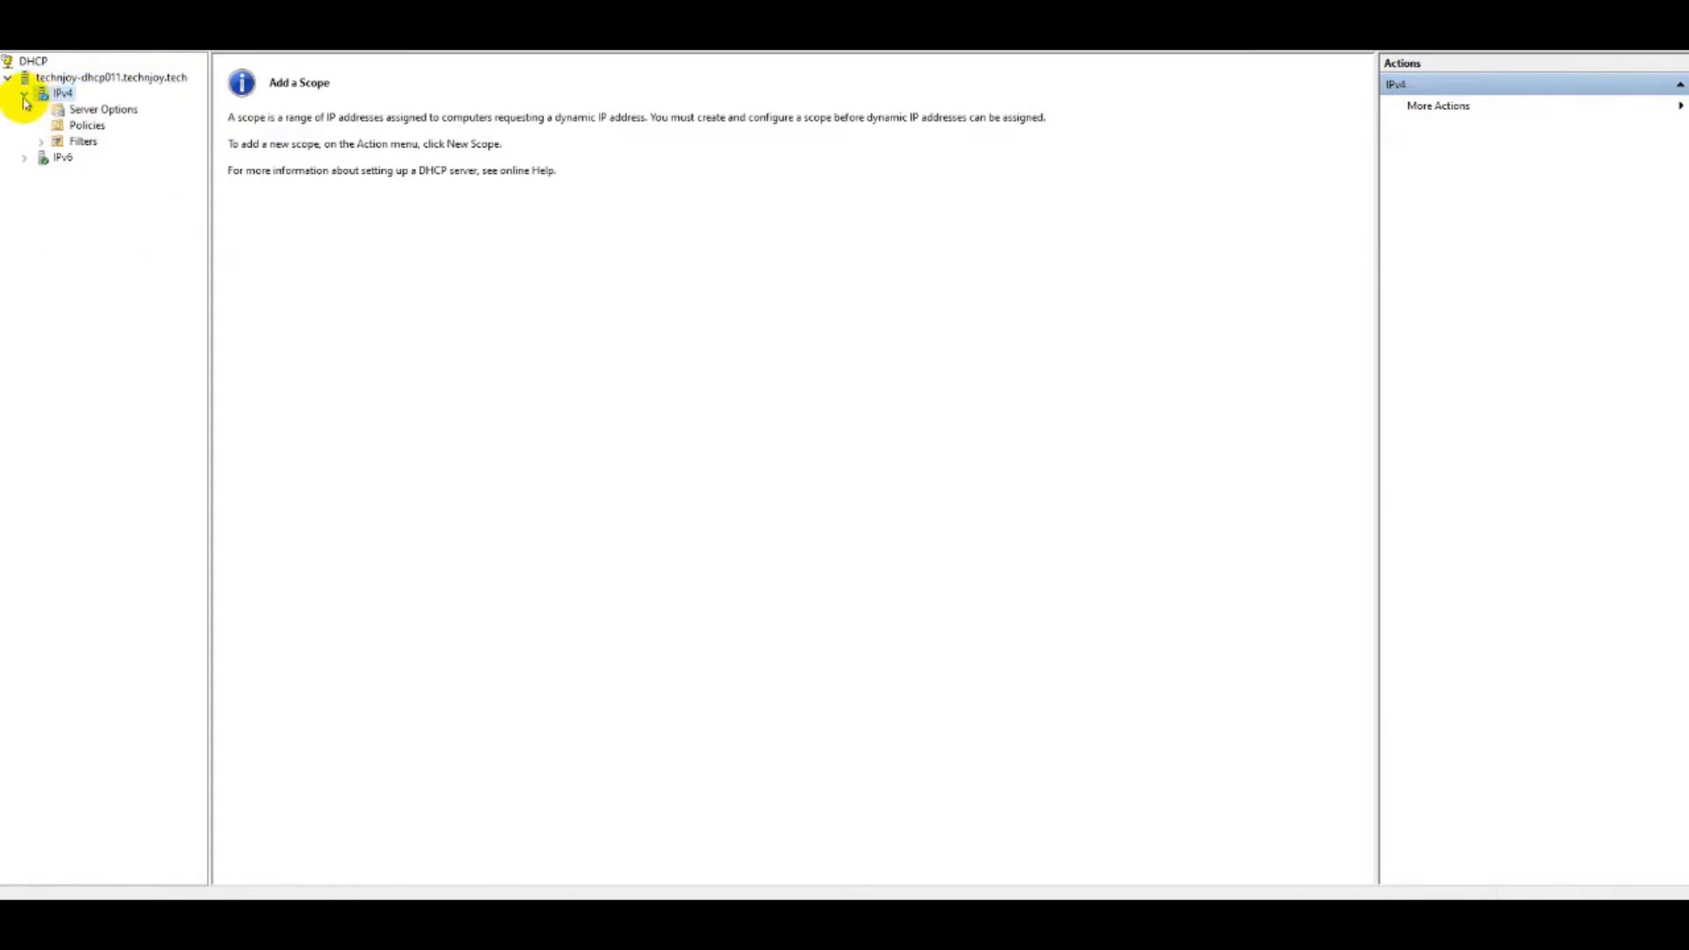
pyautogui.click(24, 159)
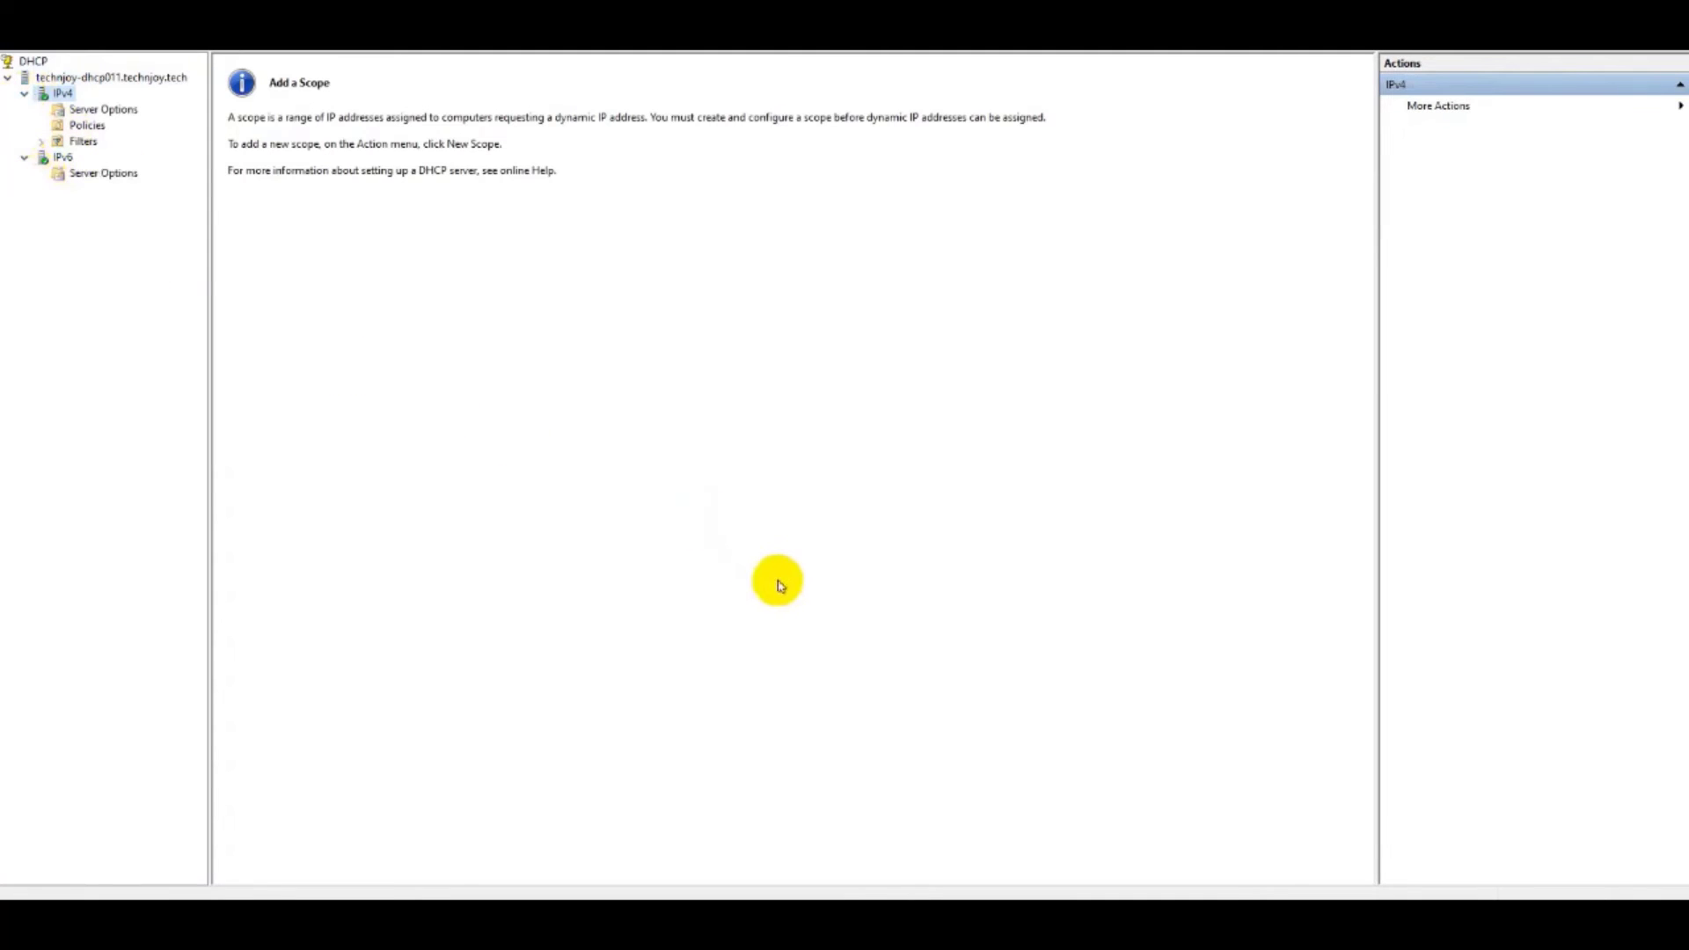
# - Start a new IPv4 scope and name it 10.50.40.0/24
pyautogui.rightClick(65, 94)
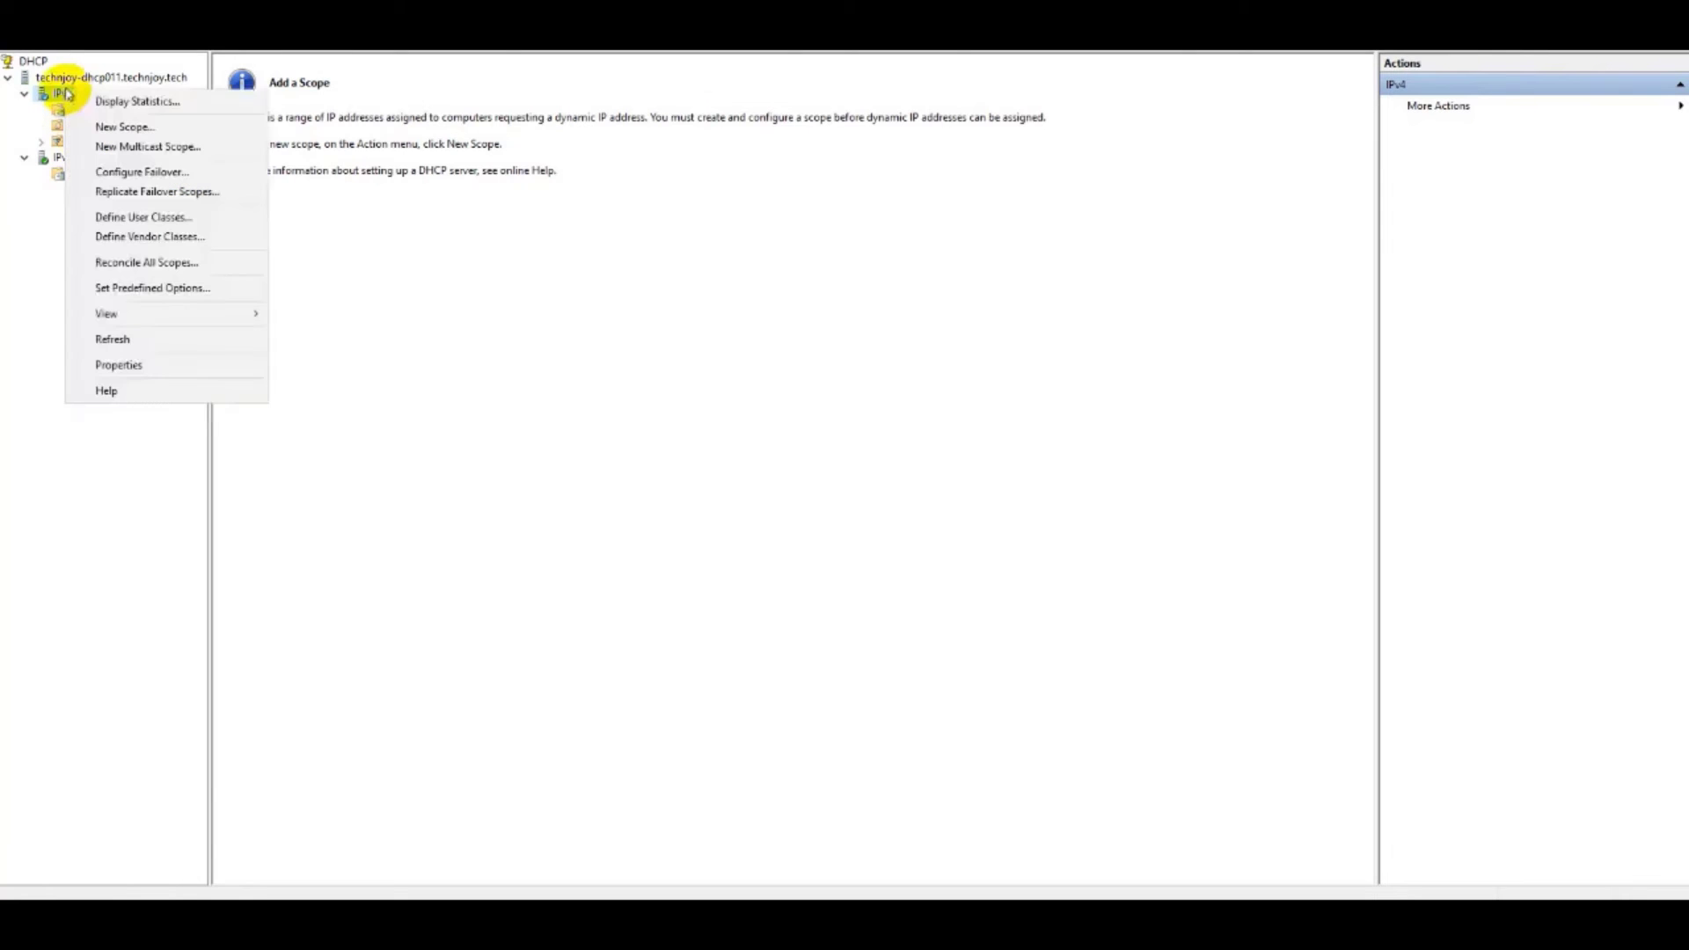
pyautogui.click(110, 124)
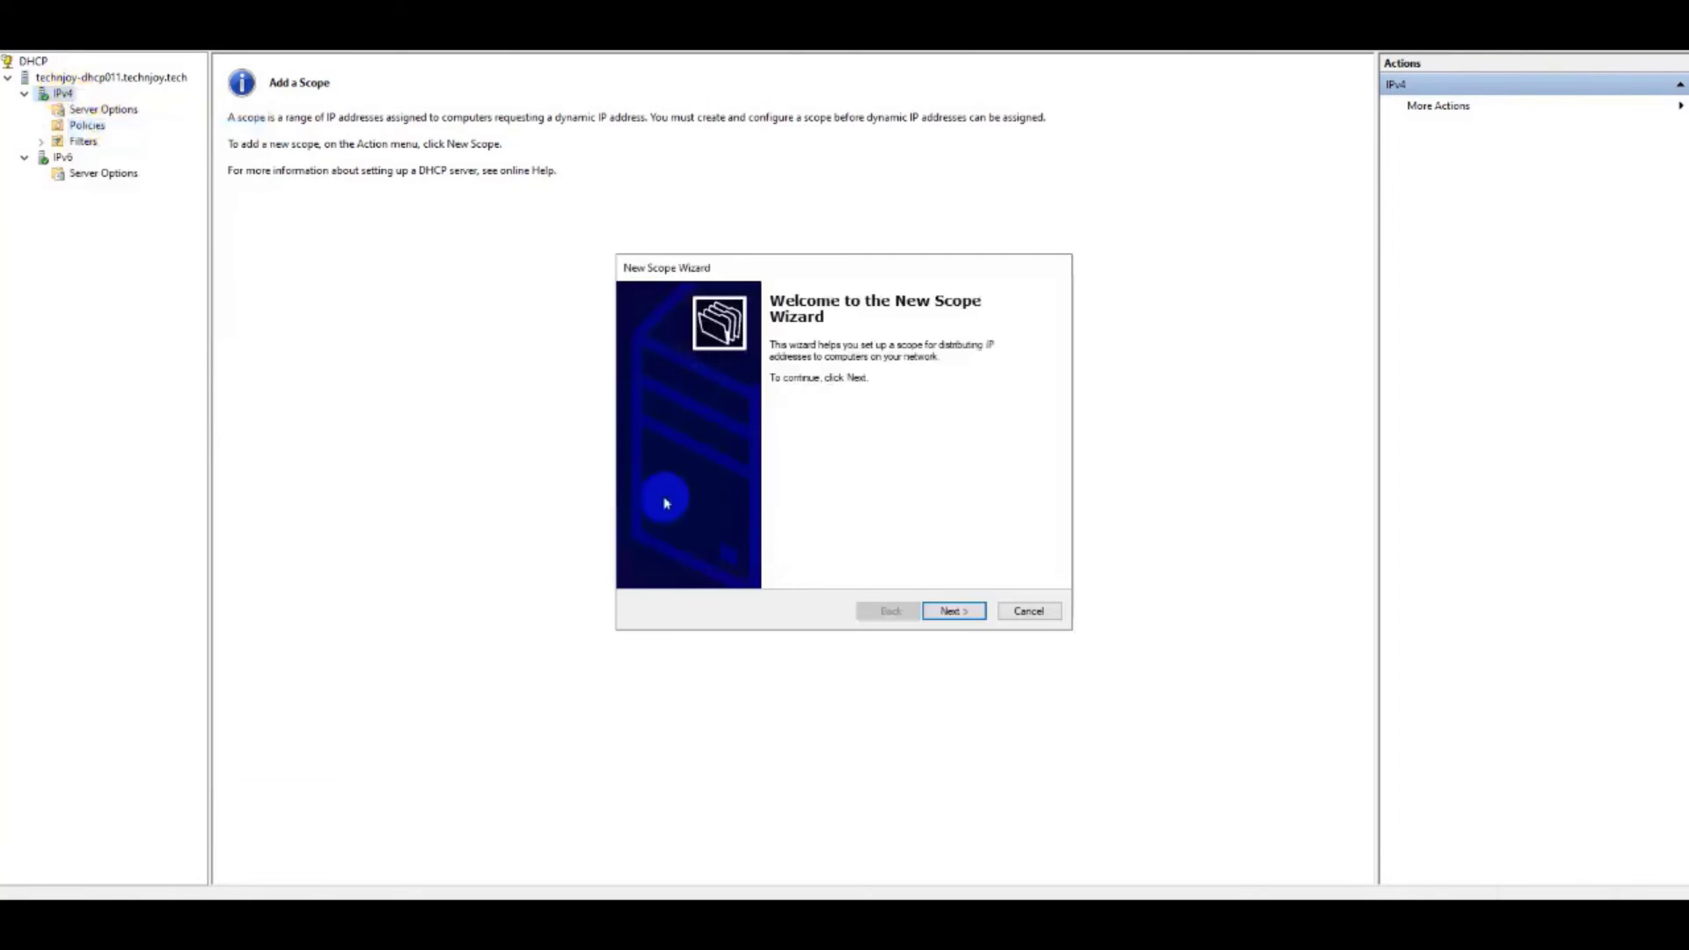
pyautogui.click(950, 611)
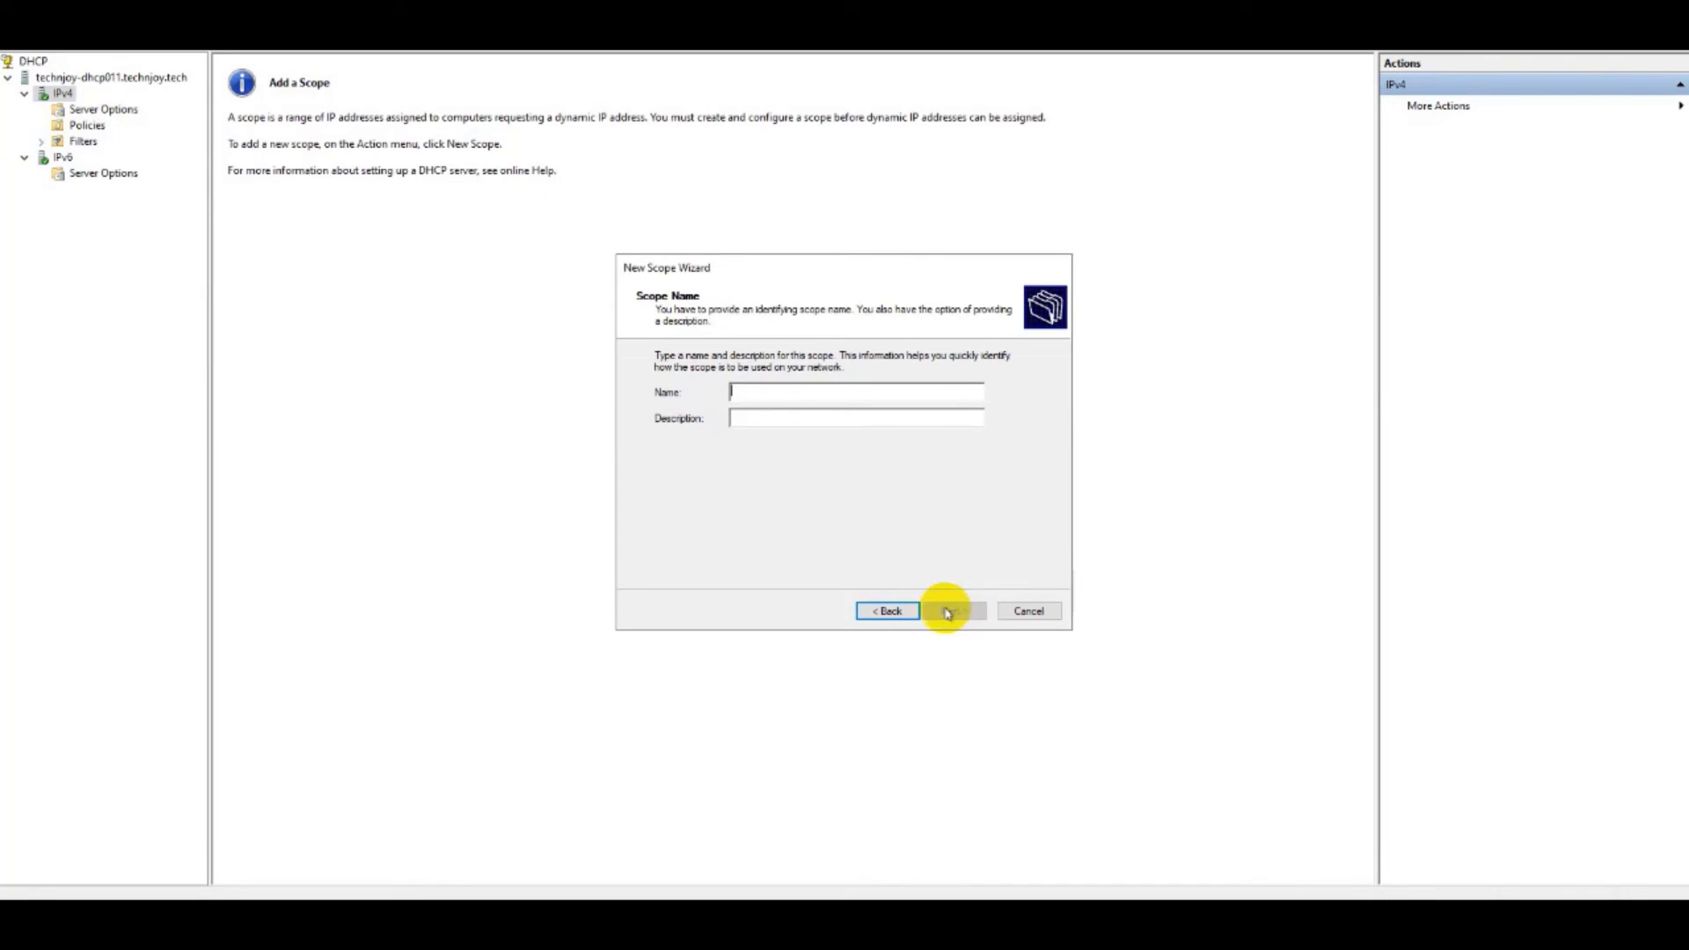
pyautogui.write('10.50.40.0/24')
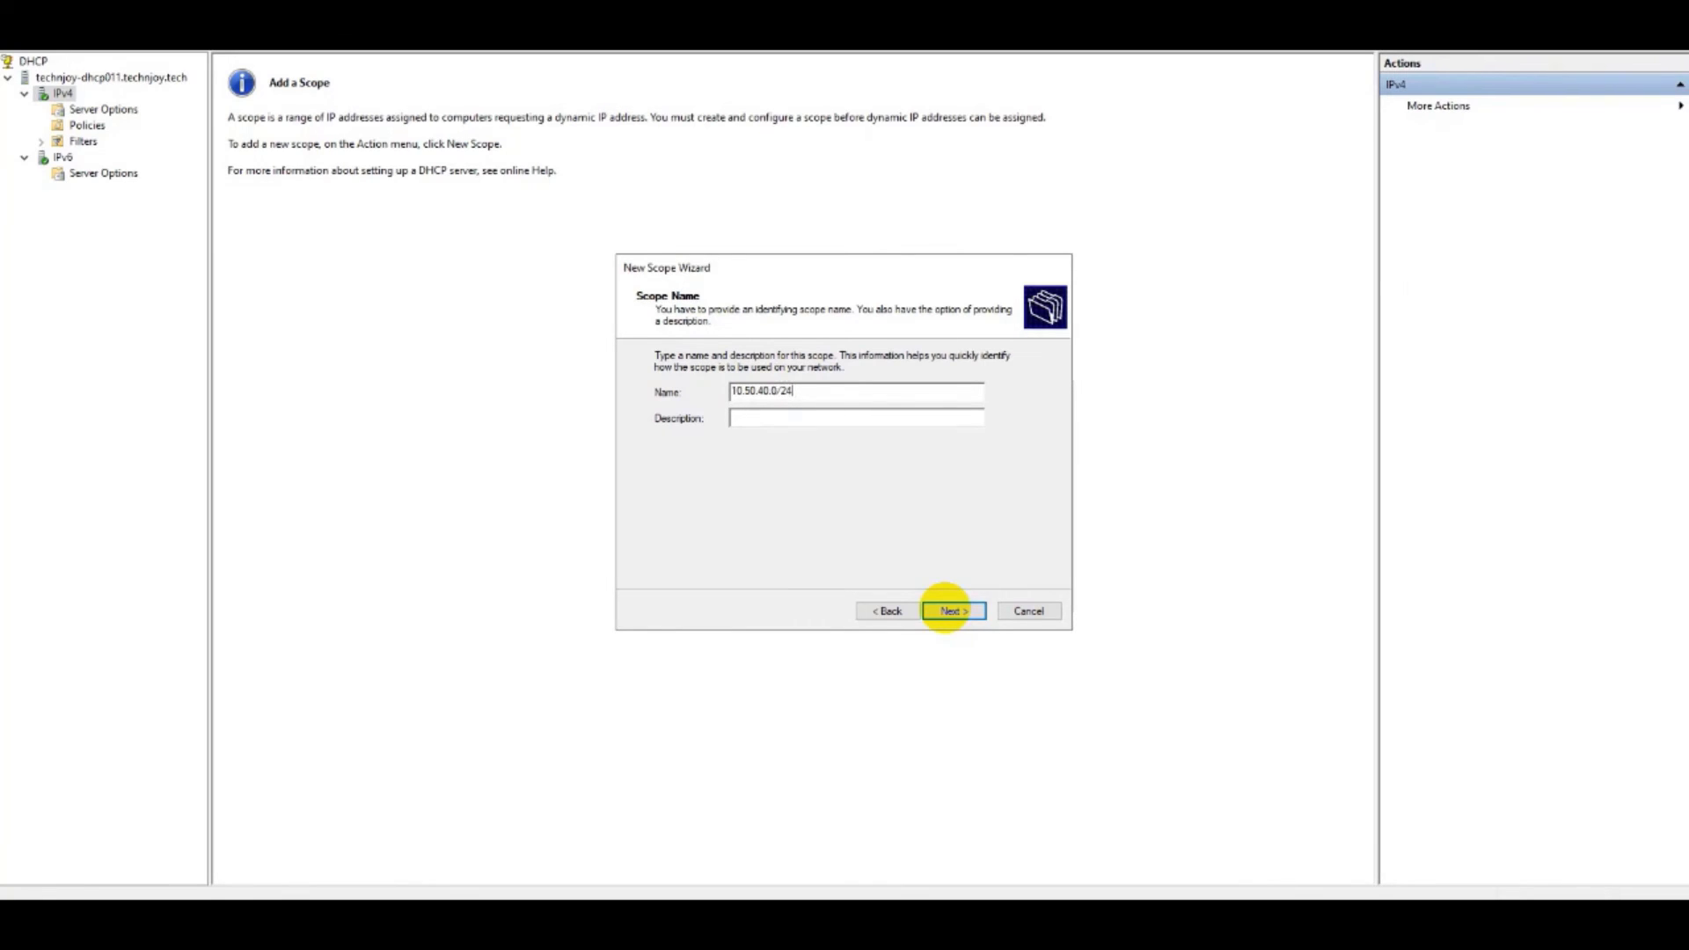
pyautogui.click(785, 417)
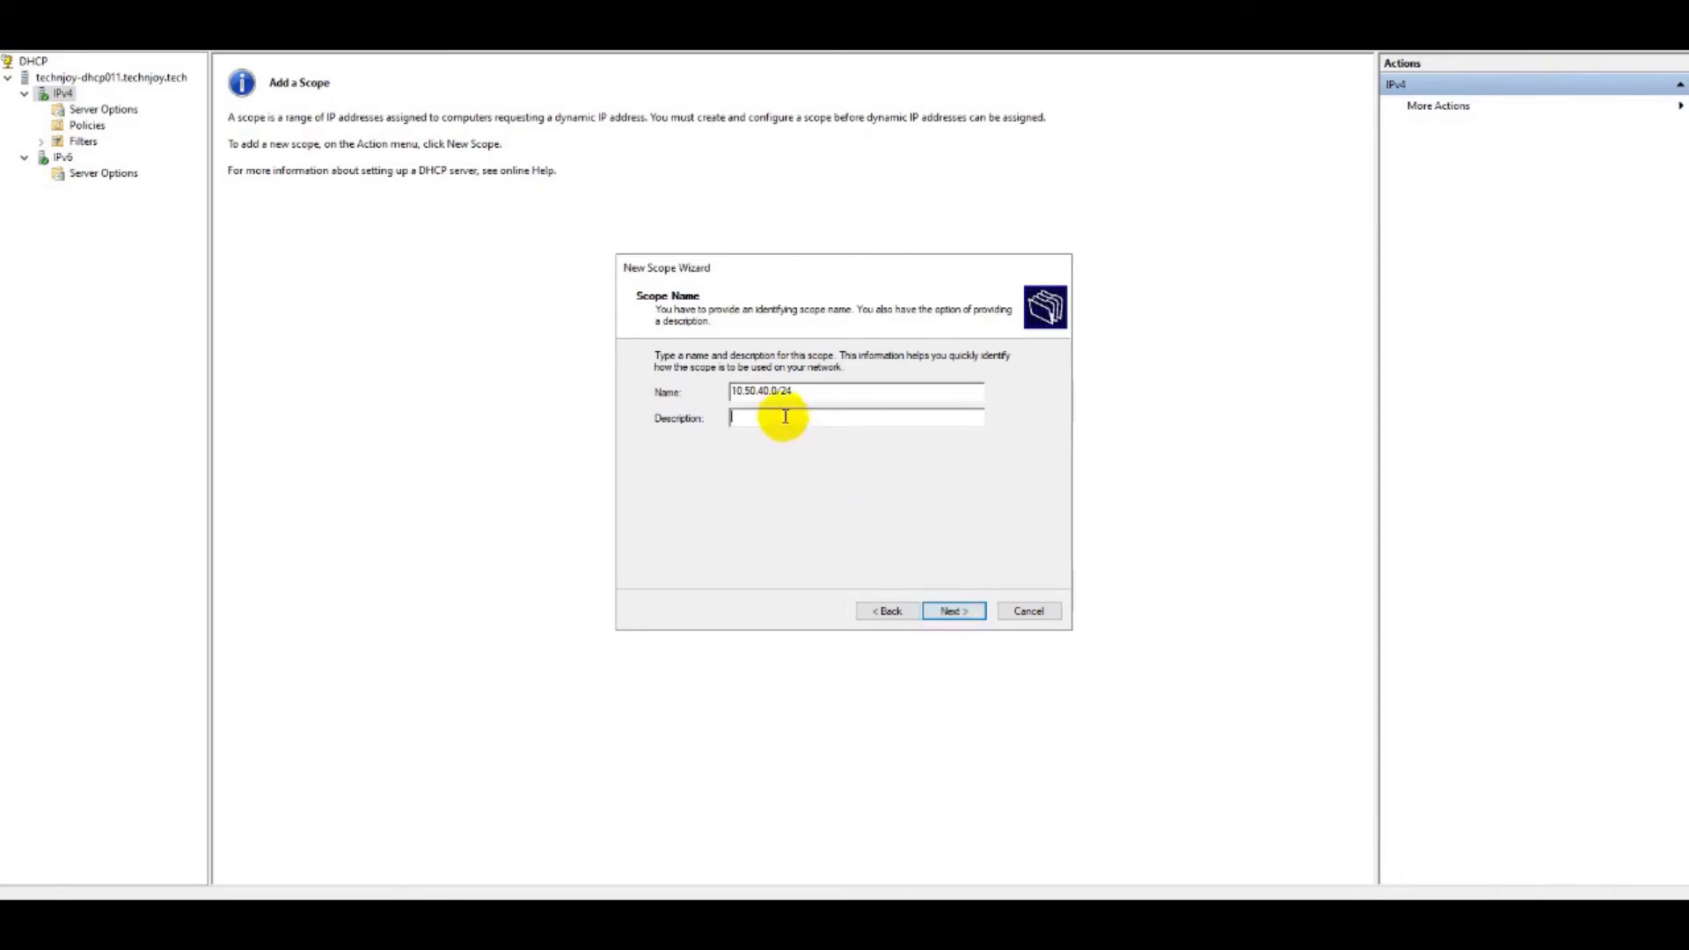
pyautogui.write('TechNJoy-DHCP011')
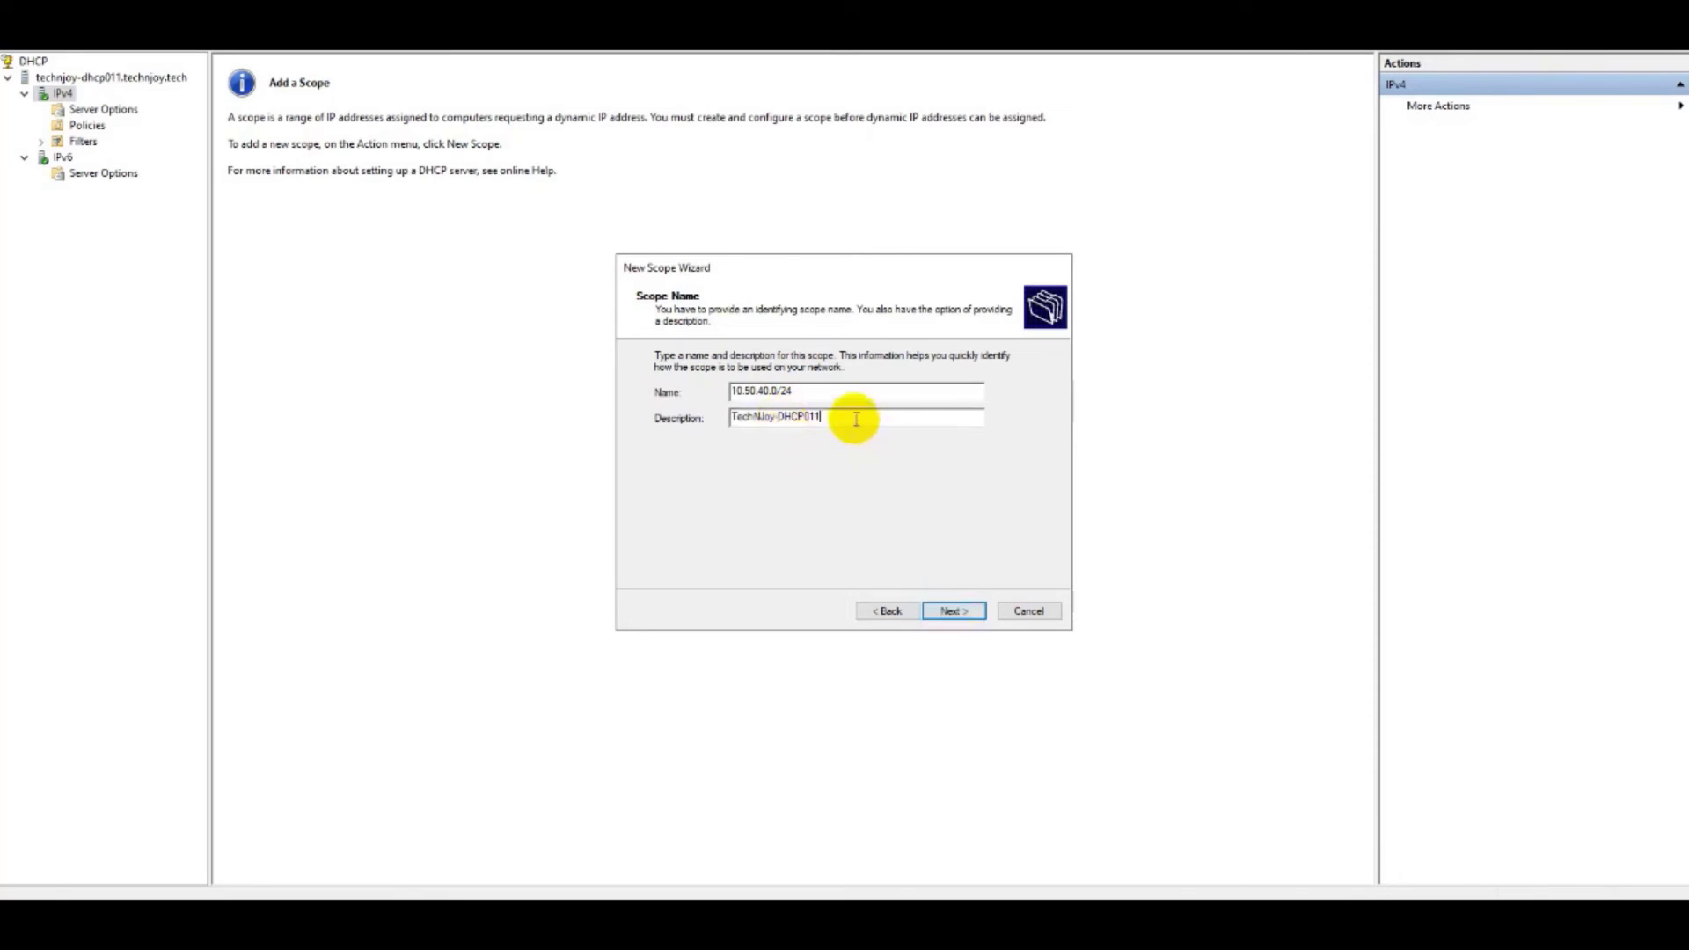
pyautogui.moveTo(853, 418); pyautogui.dragTo(564, 406)
pyautogui.press('Delete')
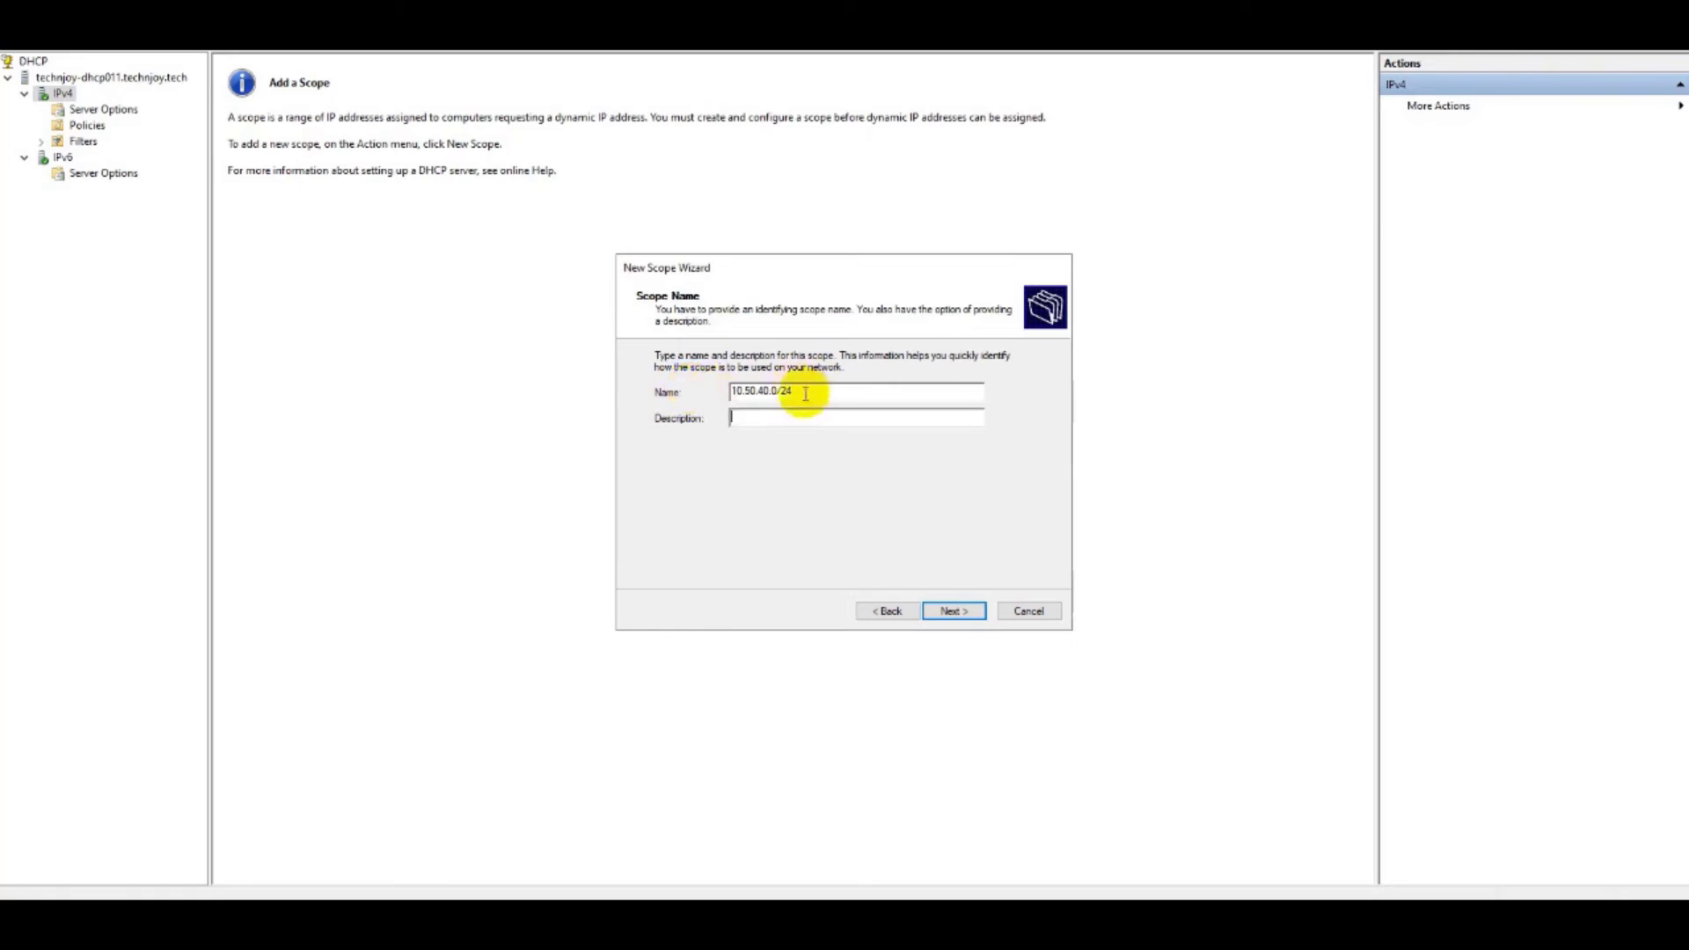
# - Copy the scope name 10.50.40.0/24 into the description and continue to the address range
pyautogui.moveTo(823, 390); pyautogui.dragTo(565, 379)
pyautogui.hotkey('ctrl', 'c')
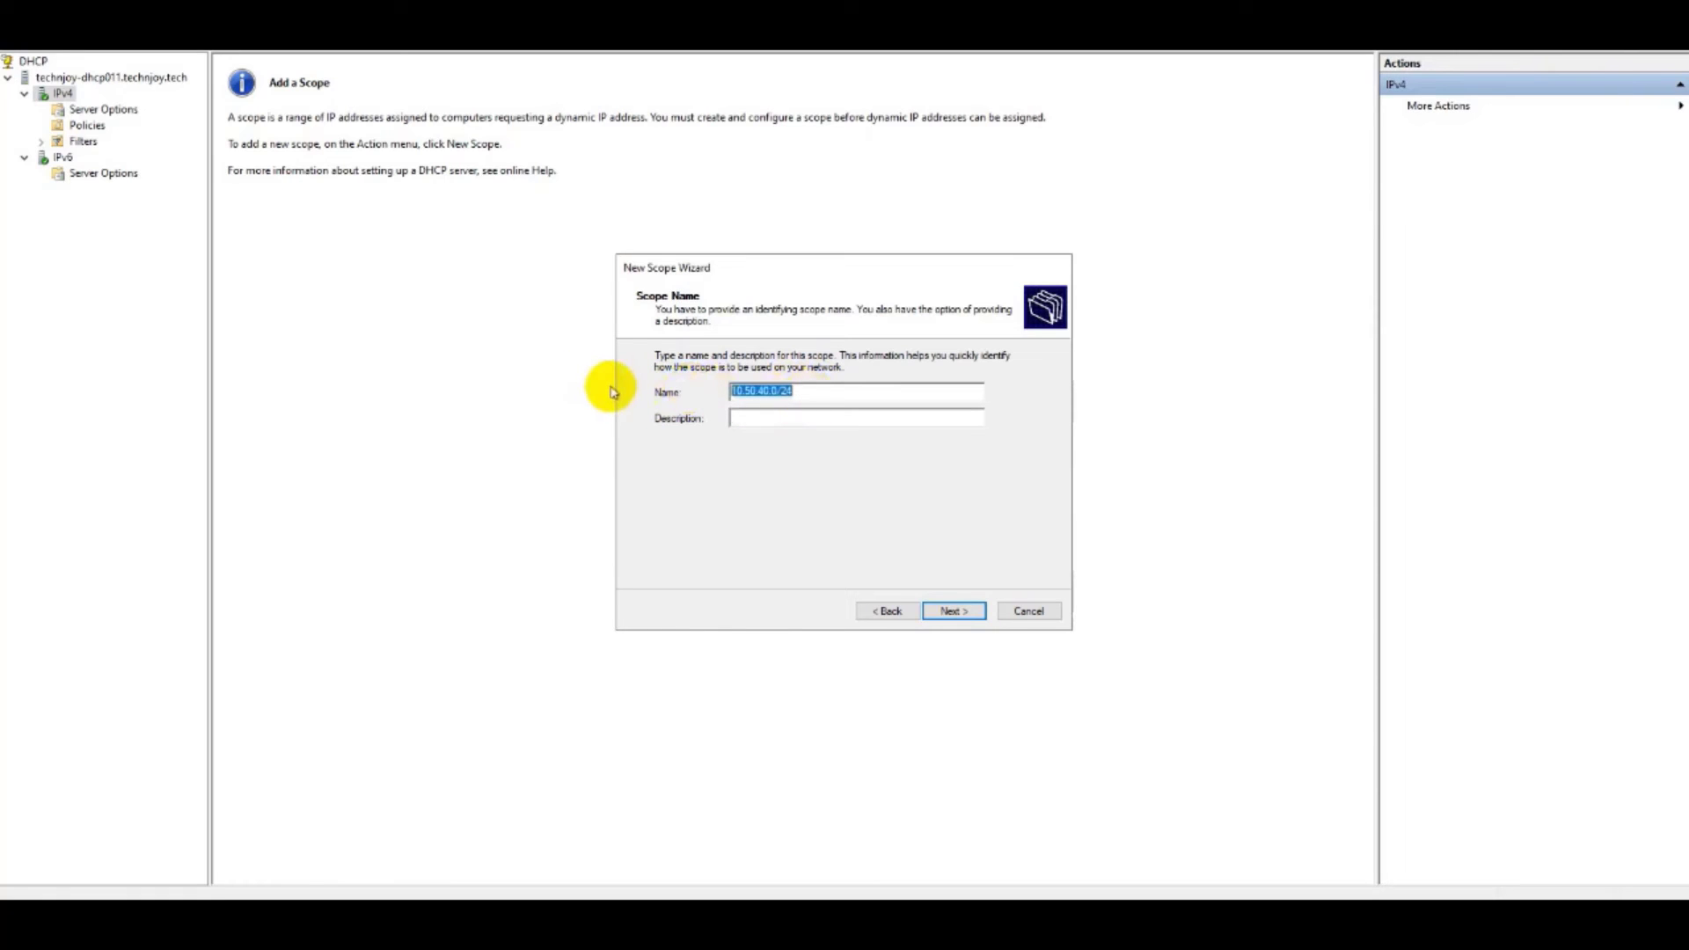
pyautogui.click(768, 416)
pyautogui.hotkey('ctrl', 'v')
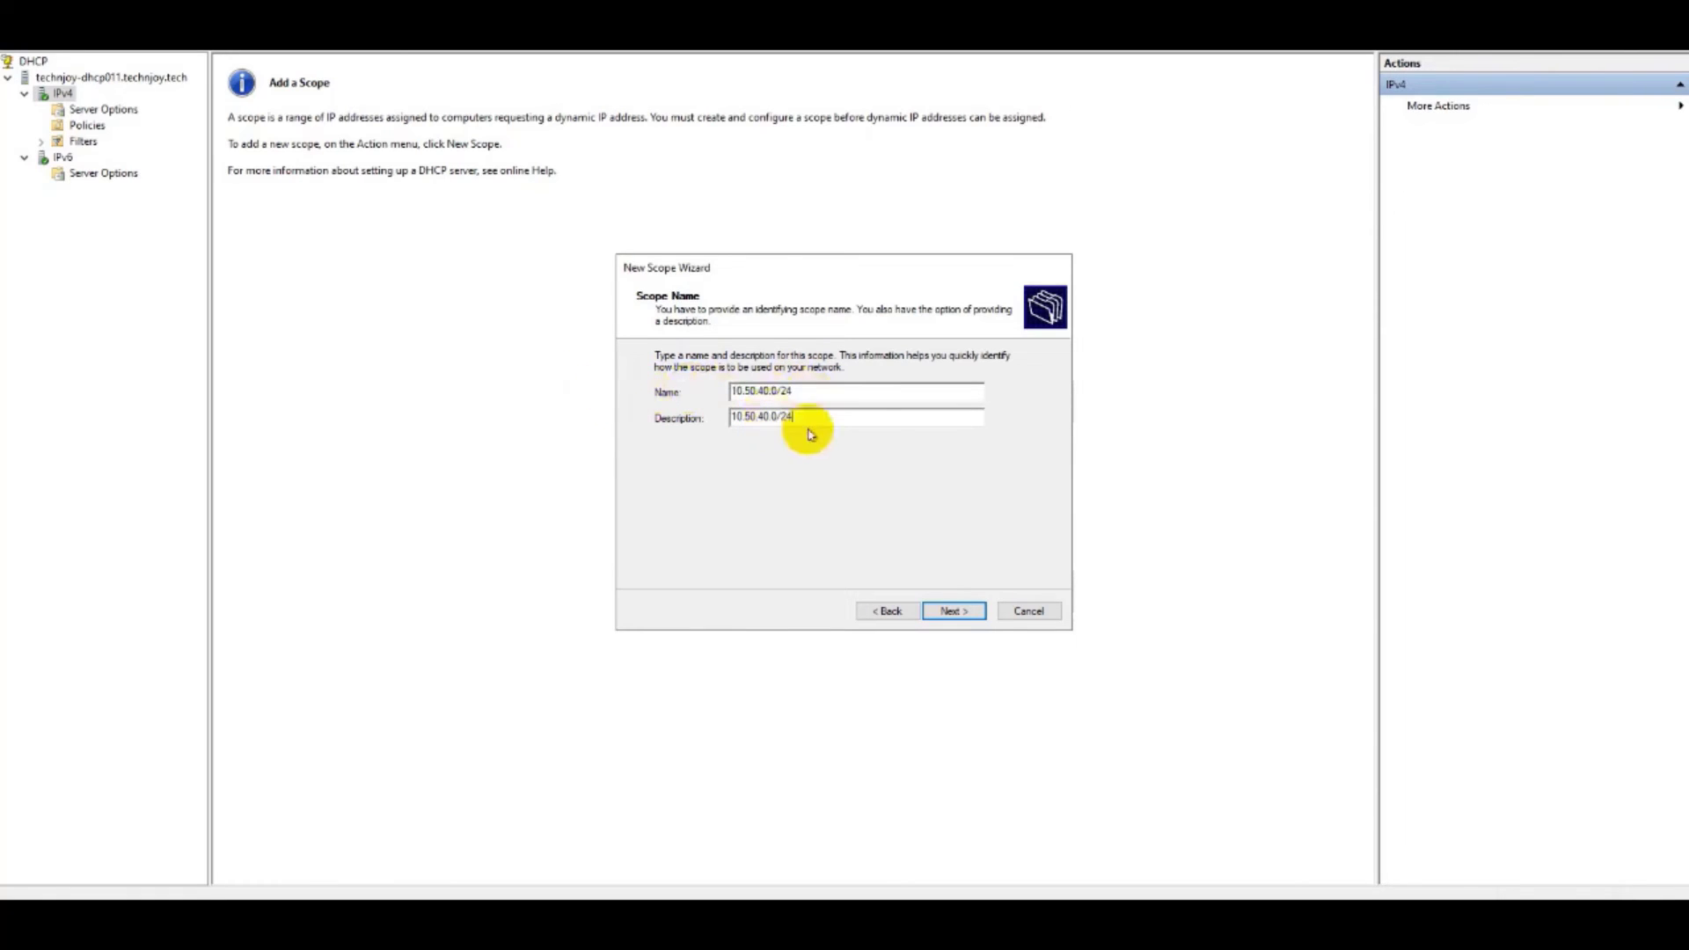
pyautogui.click(952, 610)
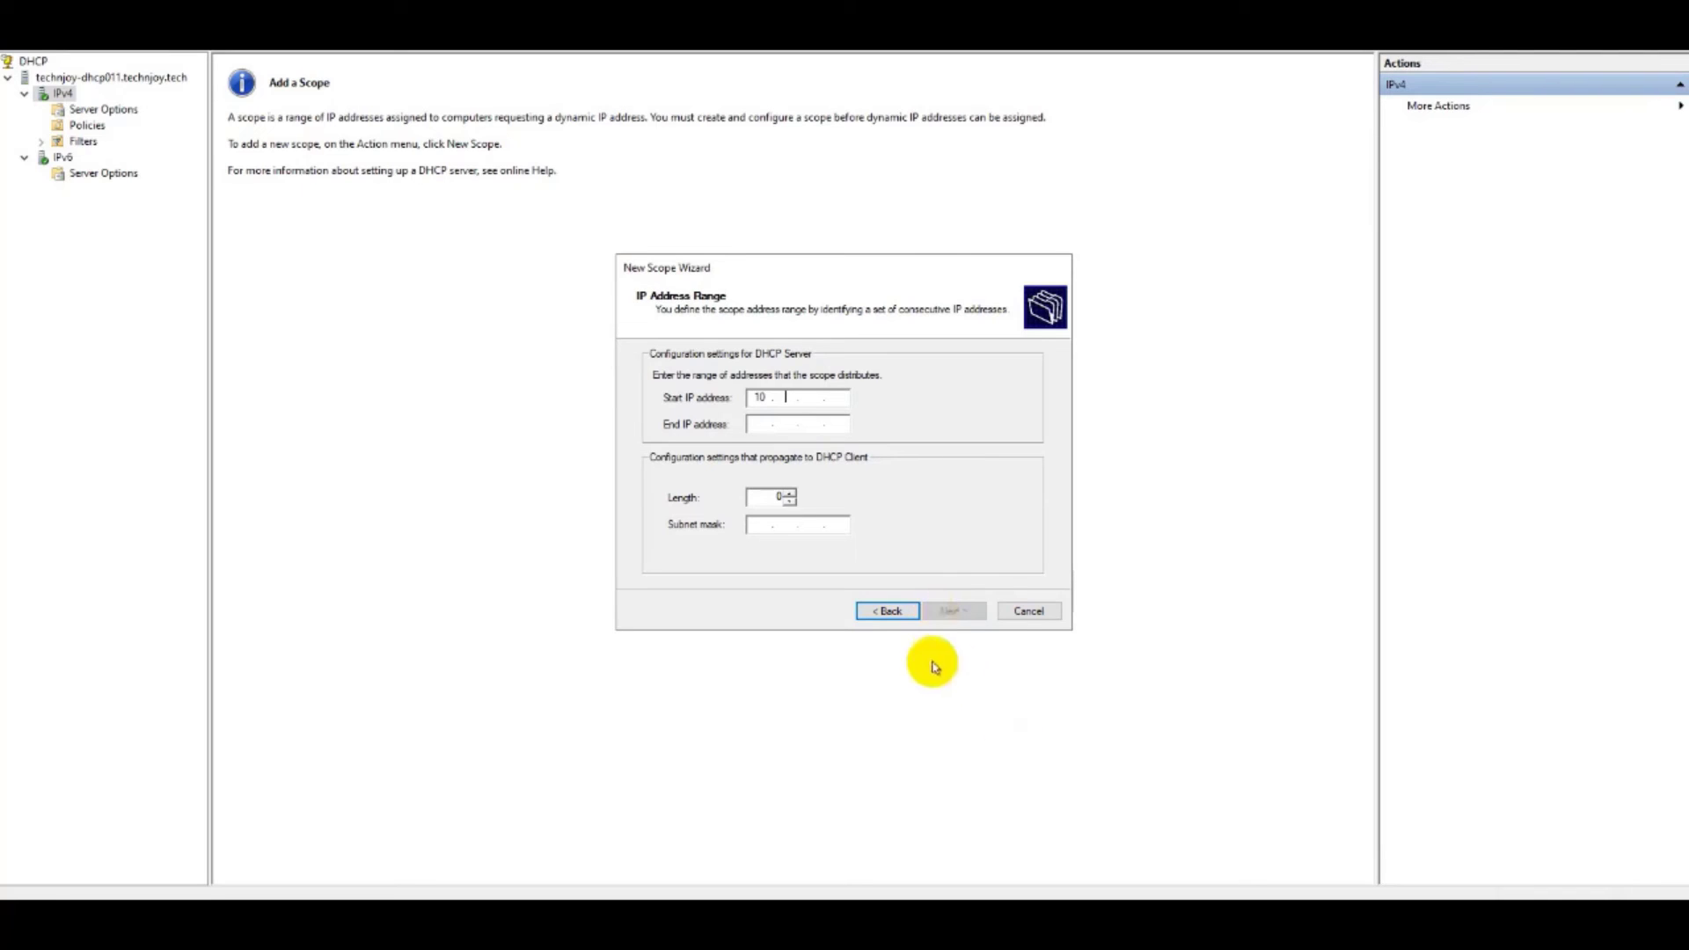
# - Set the scope's address range from 10.50.40.21 to 10.50.40.220 with a subnet mask length of 24
pyautogui.click(880, 610)
pyautogui.click(945, 613)
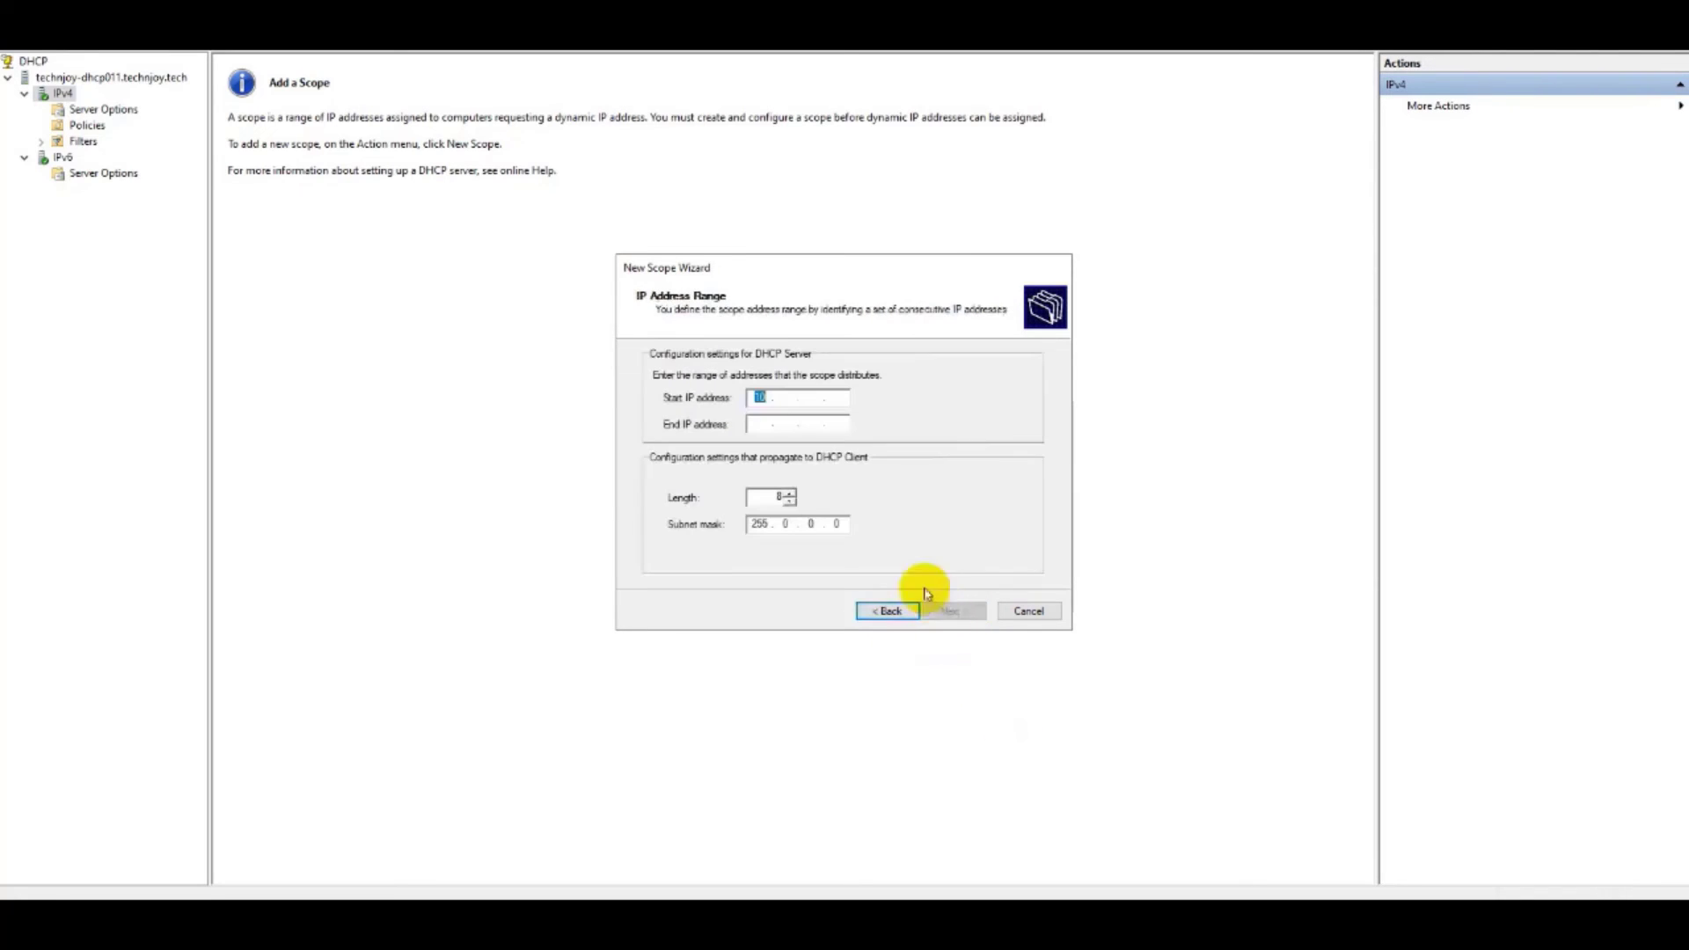
pyautogui.click(788, 402)
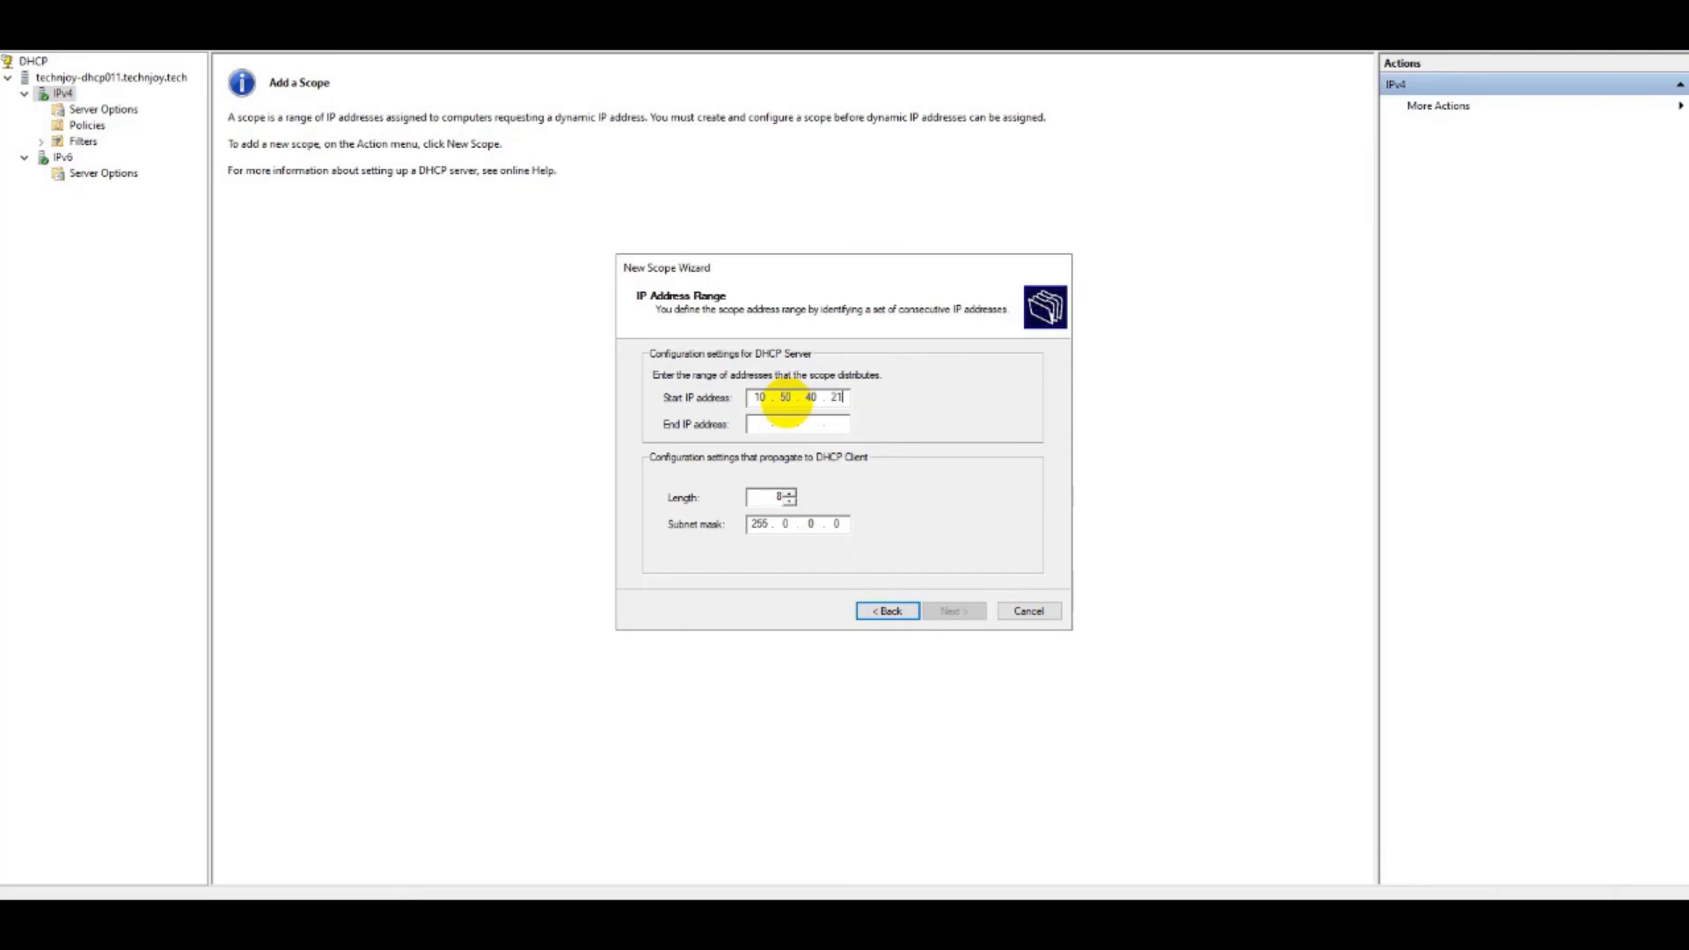
pyautogui.write('10 . 50 . 40 . 220')
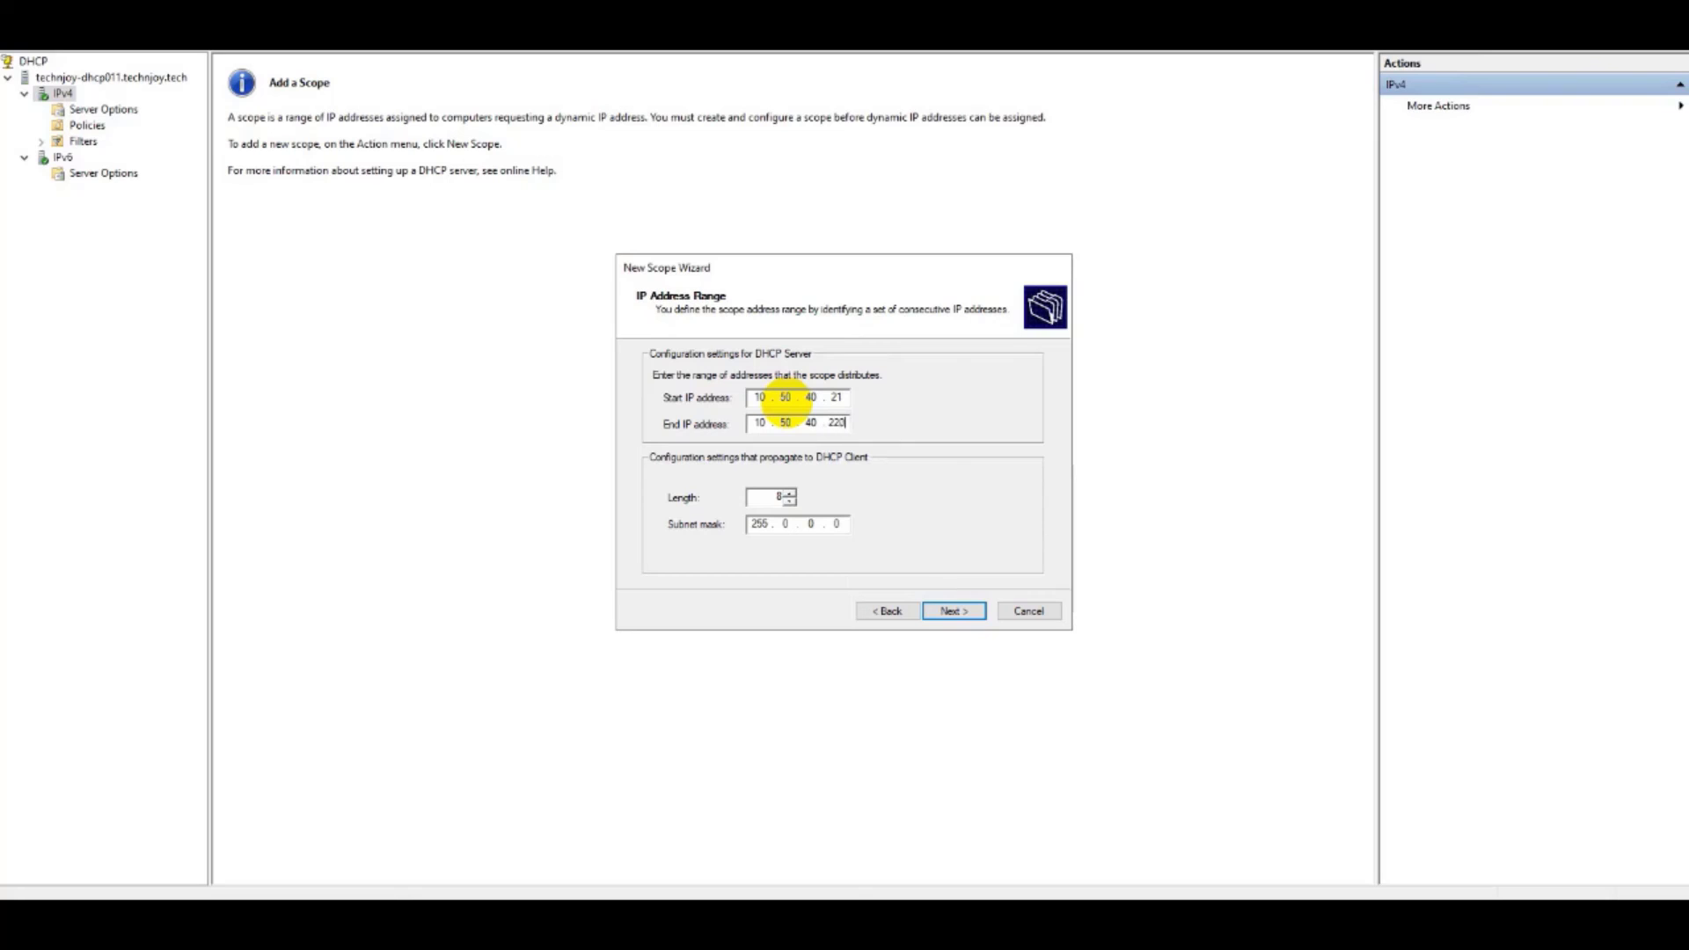
pyautogui.click(760, 496)
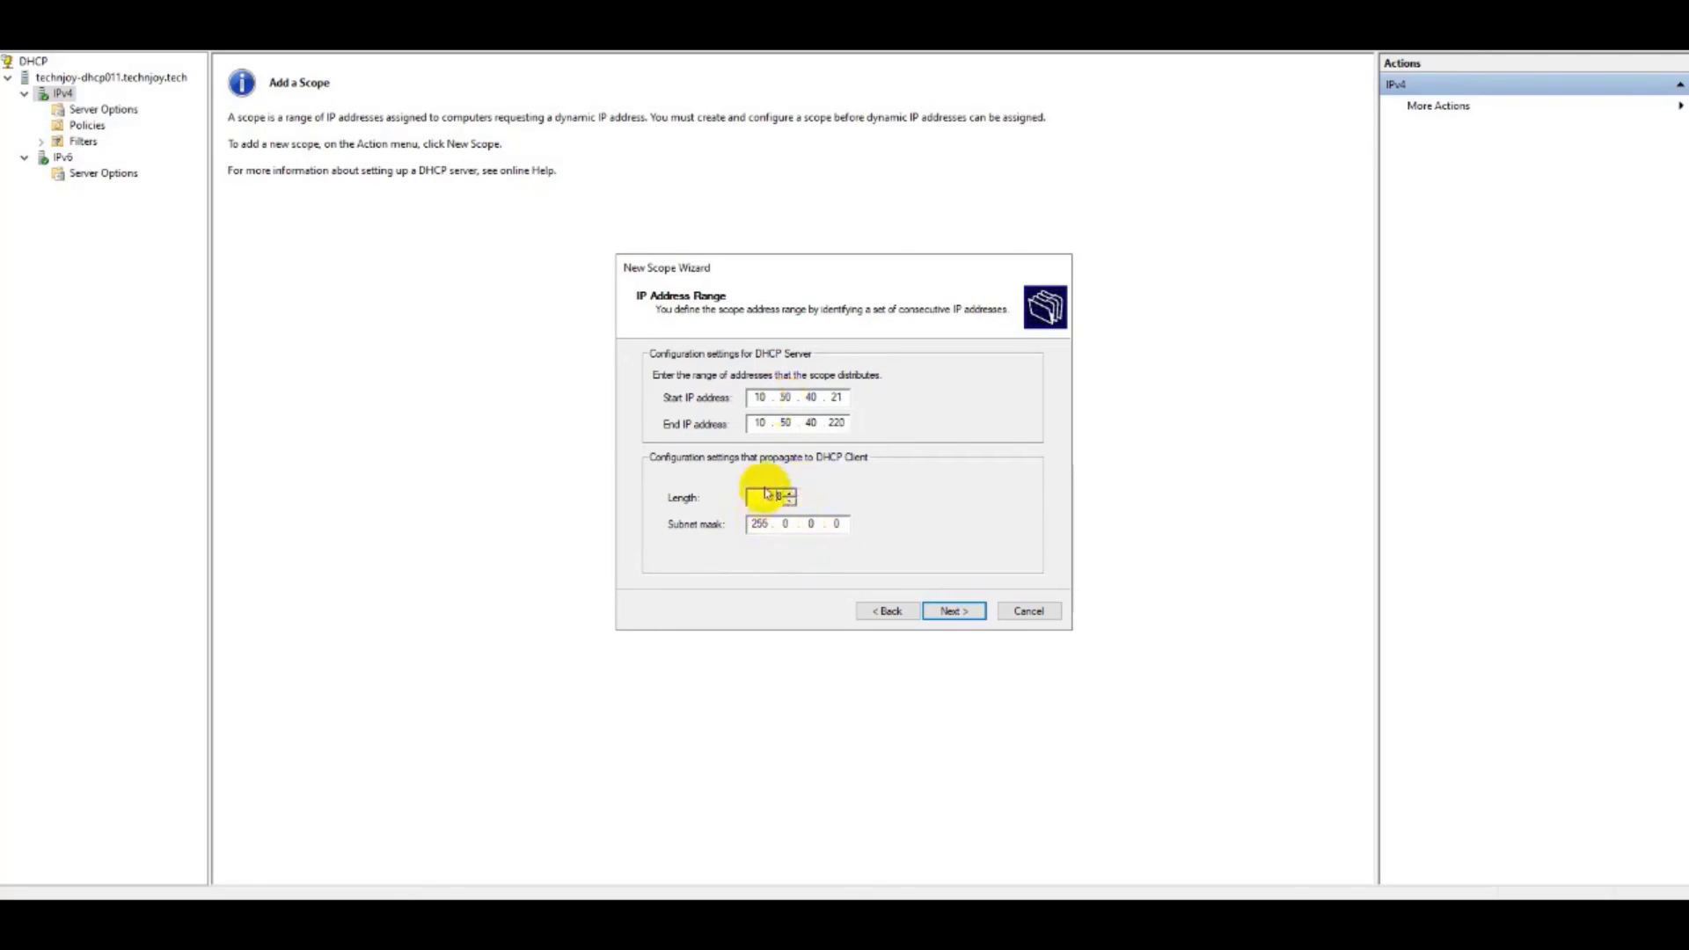
pyautogui.click(783, 497)
pyautogui.write('24')
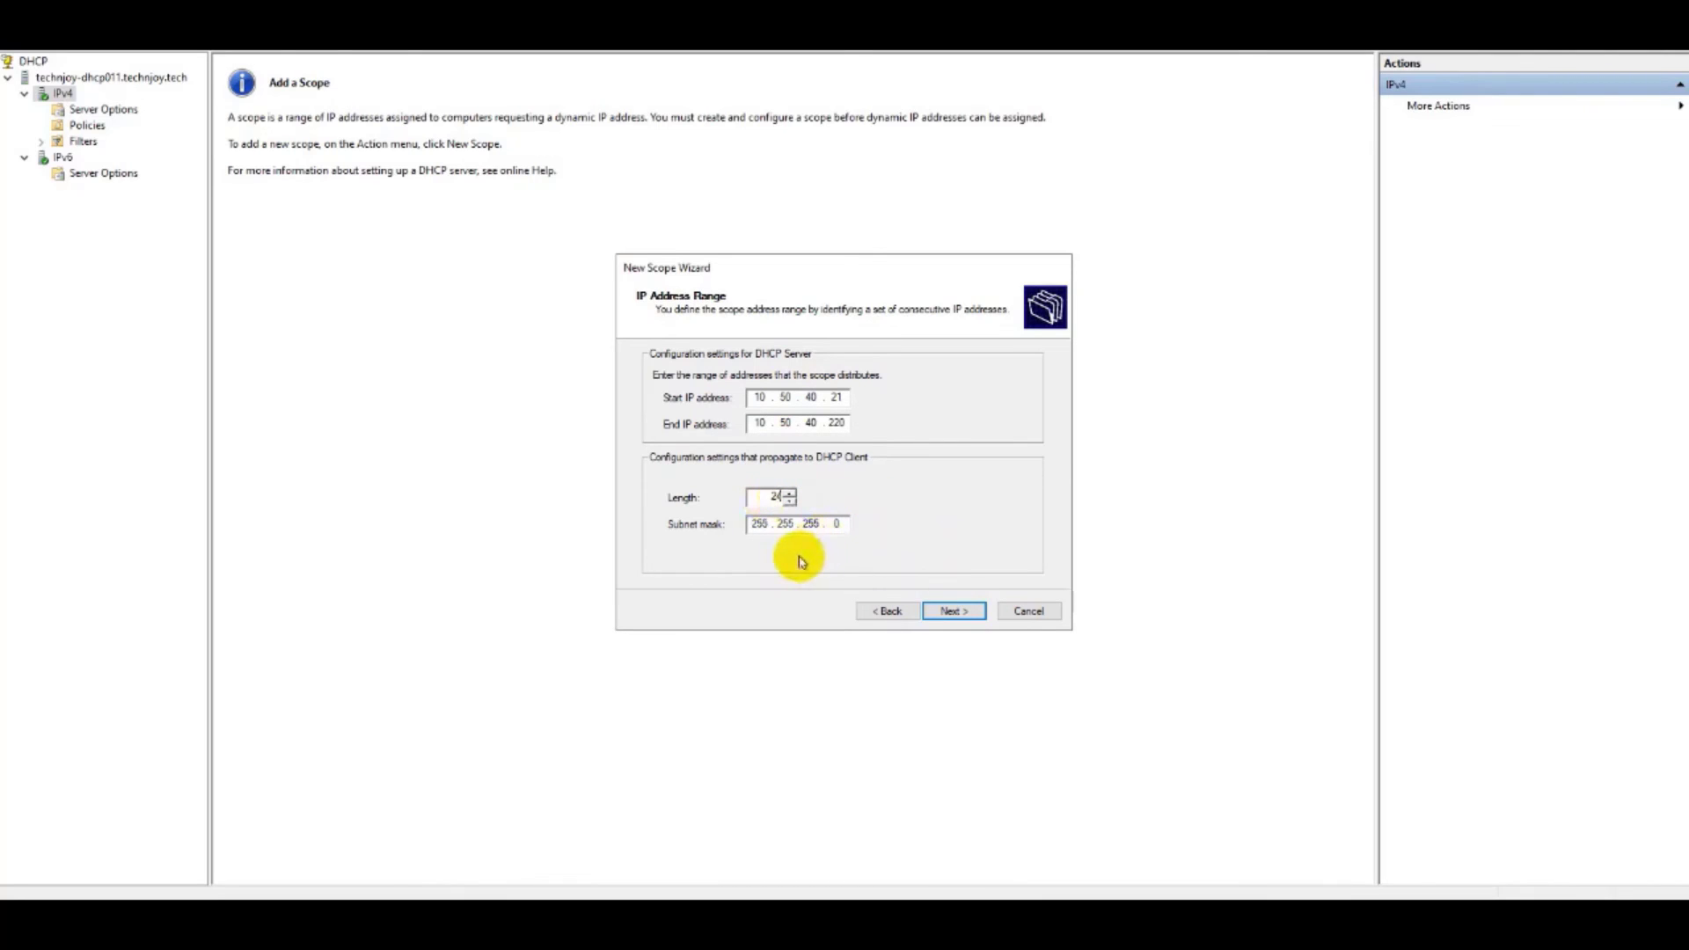
pyautogui.click(954, 611)
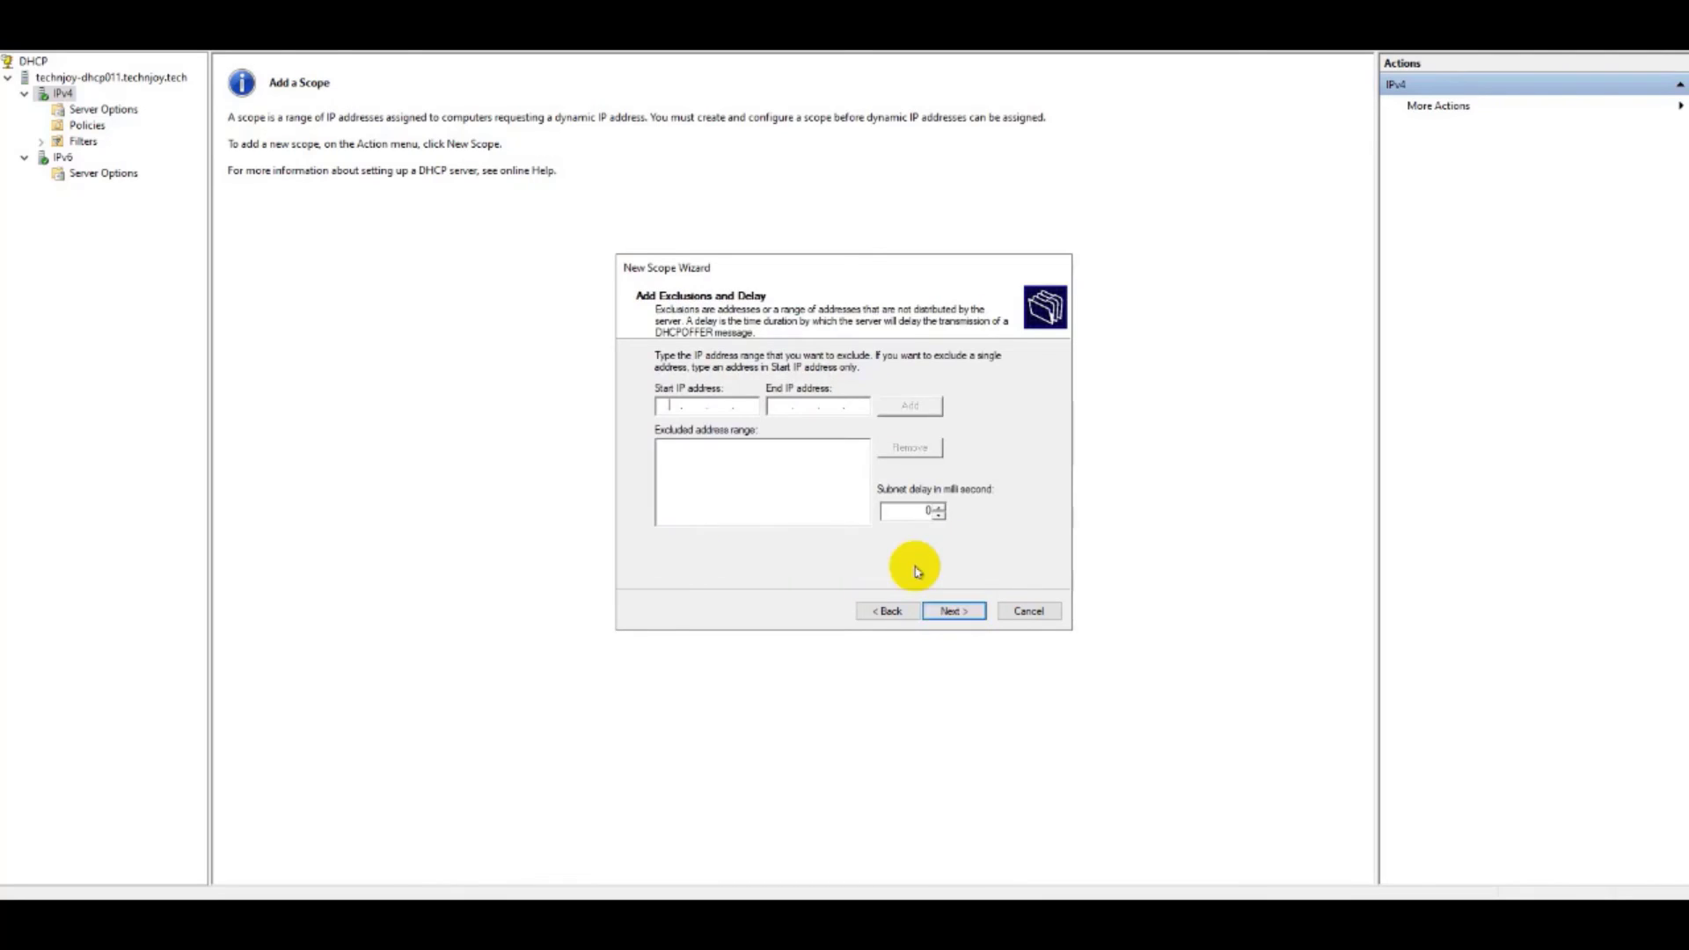
# - Leave the exclusions and lease duration at their defaults and choose to configure the DHCP options now
pyautogui.click(950, 613)
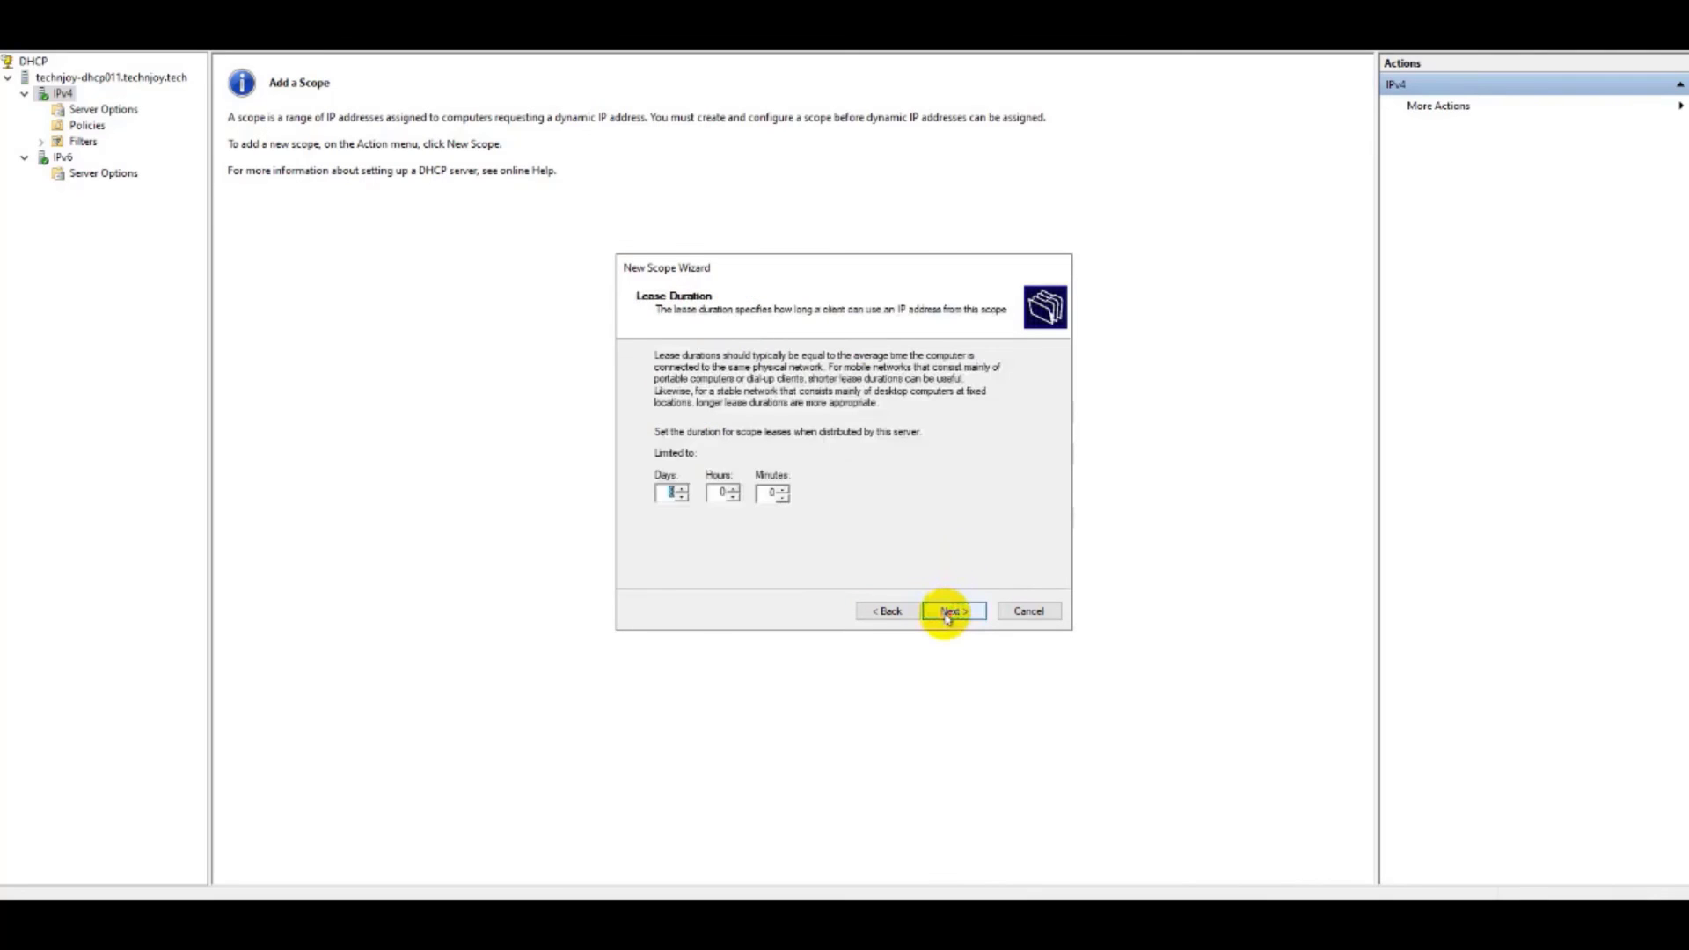
pyautogui.click(947, 613)
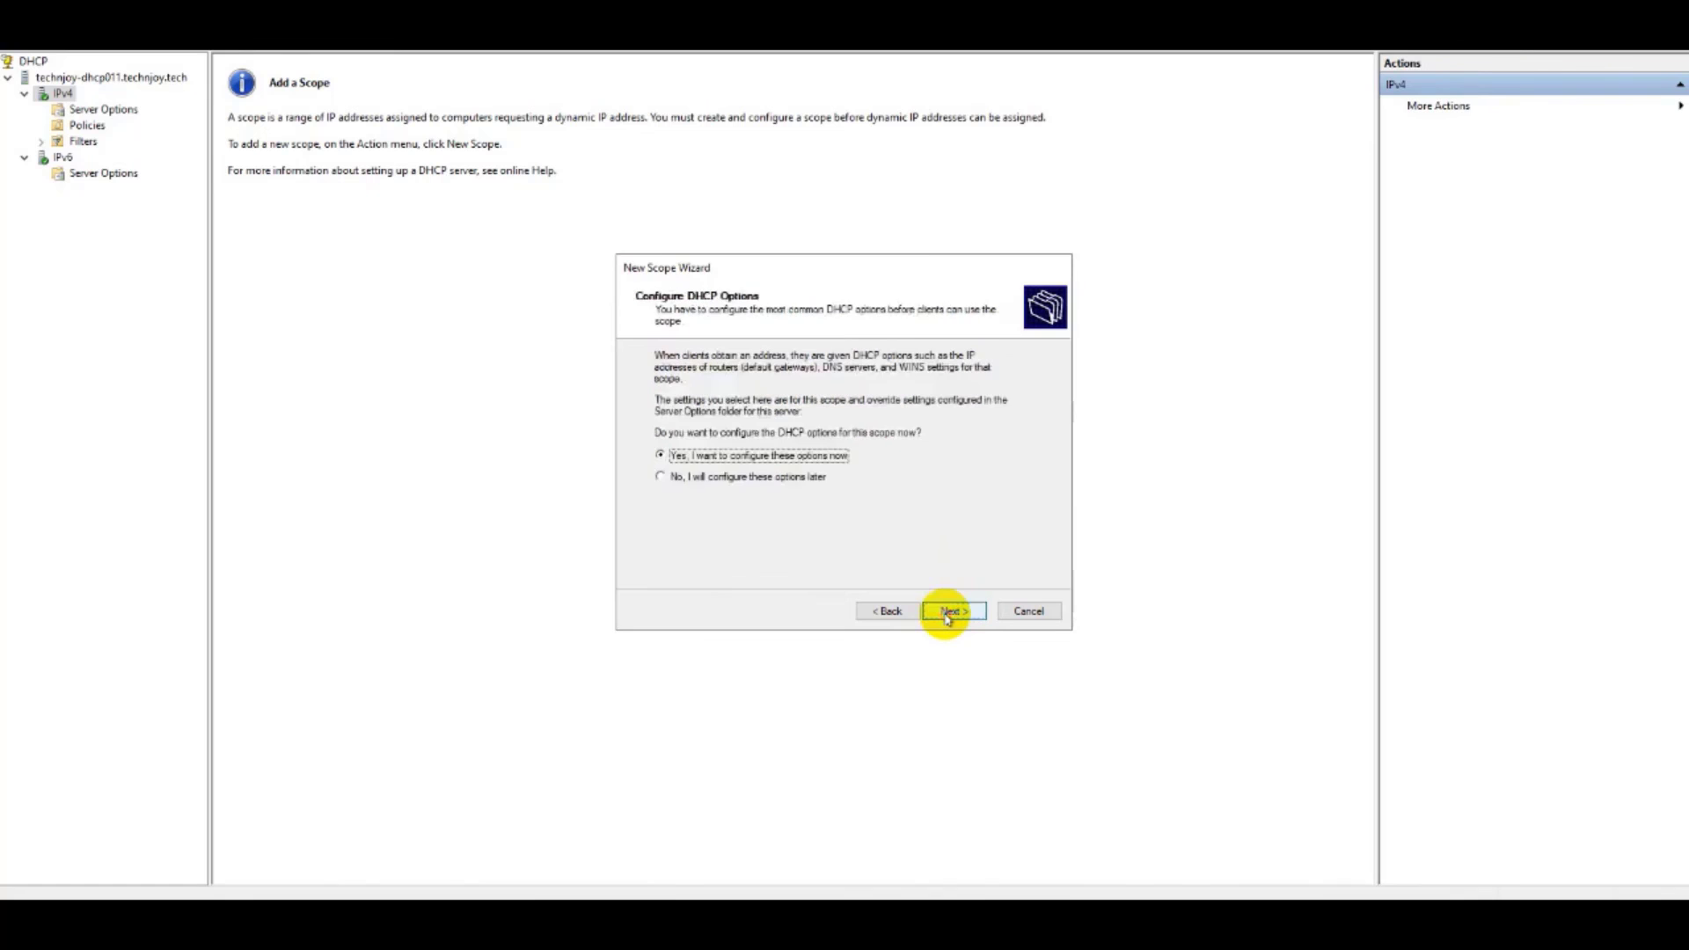
pyautogui.click(947, 613)
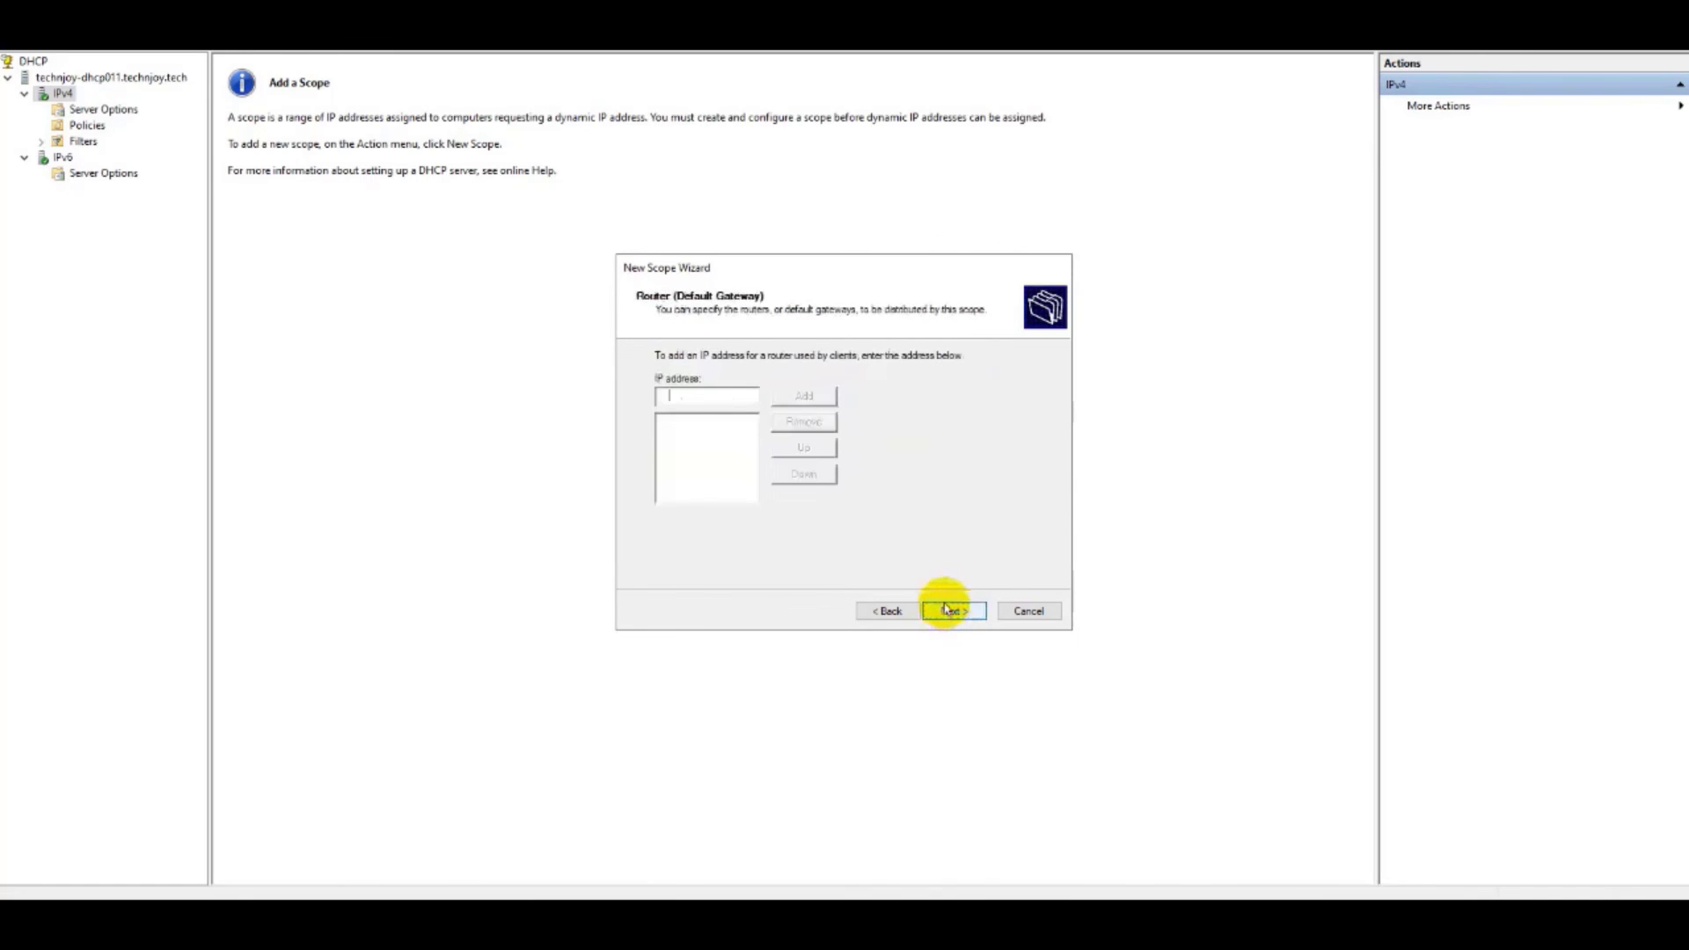
# - Add 10.40.50.254 as the scope's default gateway and continue to the domain name and DNS settings
pyautogui.write('1')
pyautogui.write('40.50.254')
pyautogui.click(802, 396)
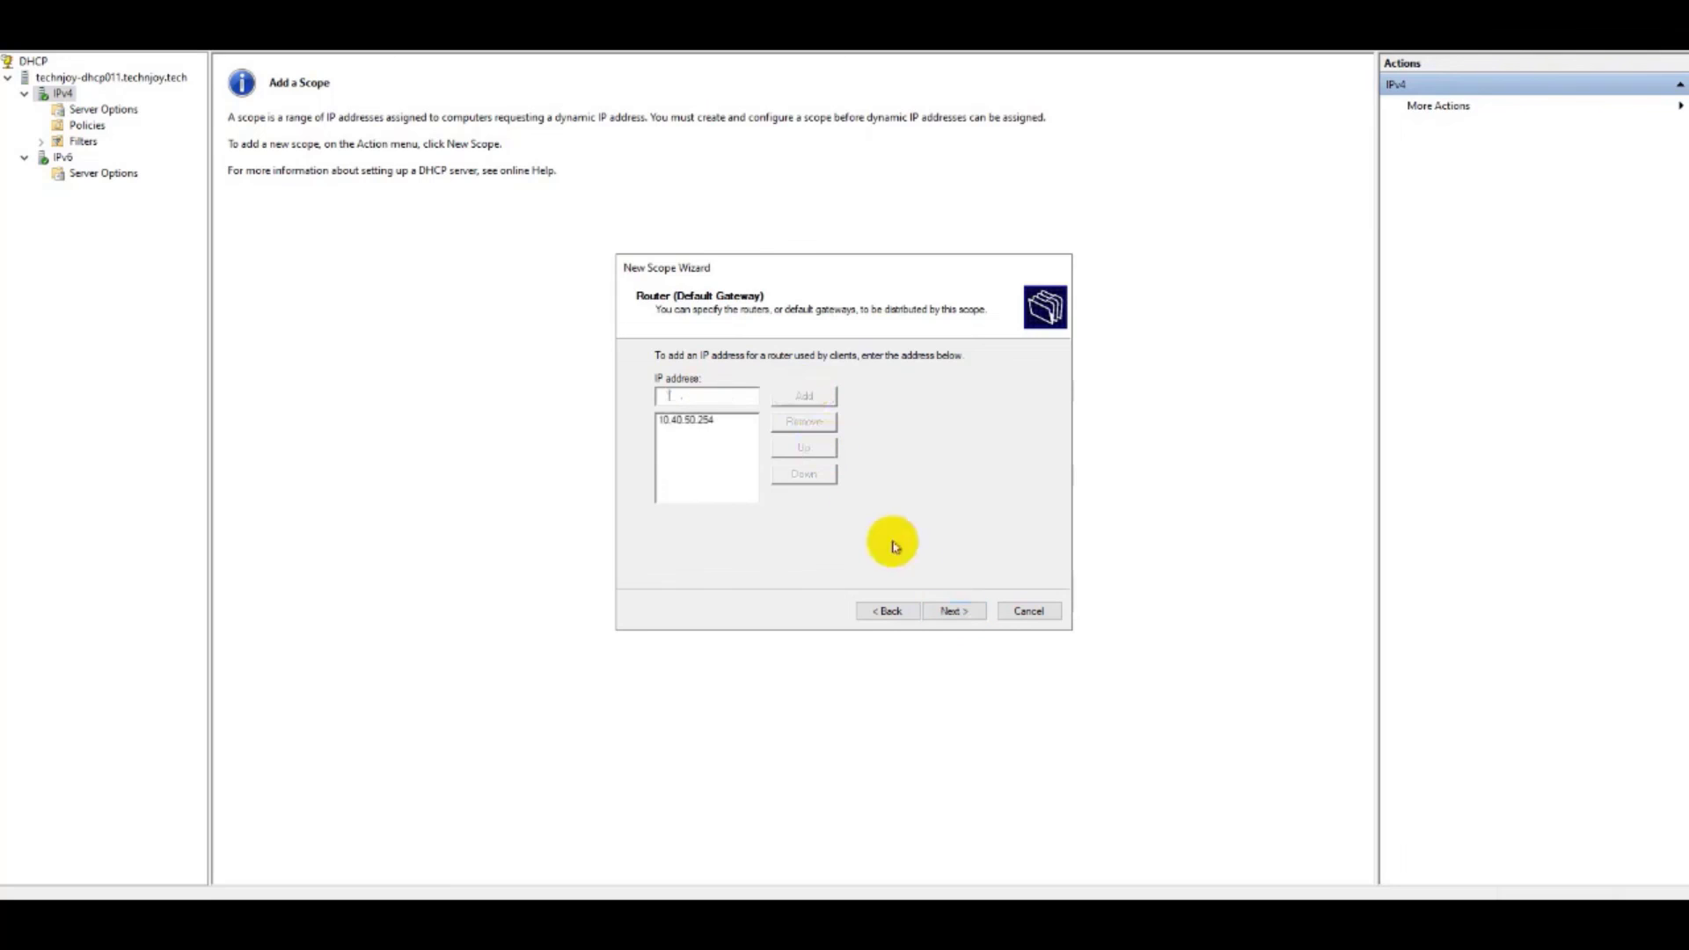
pyautogui.click(944, 612)
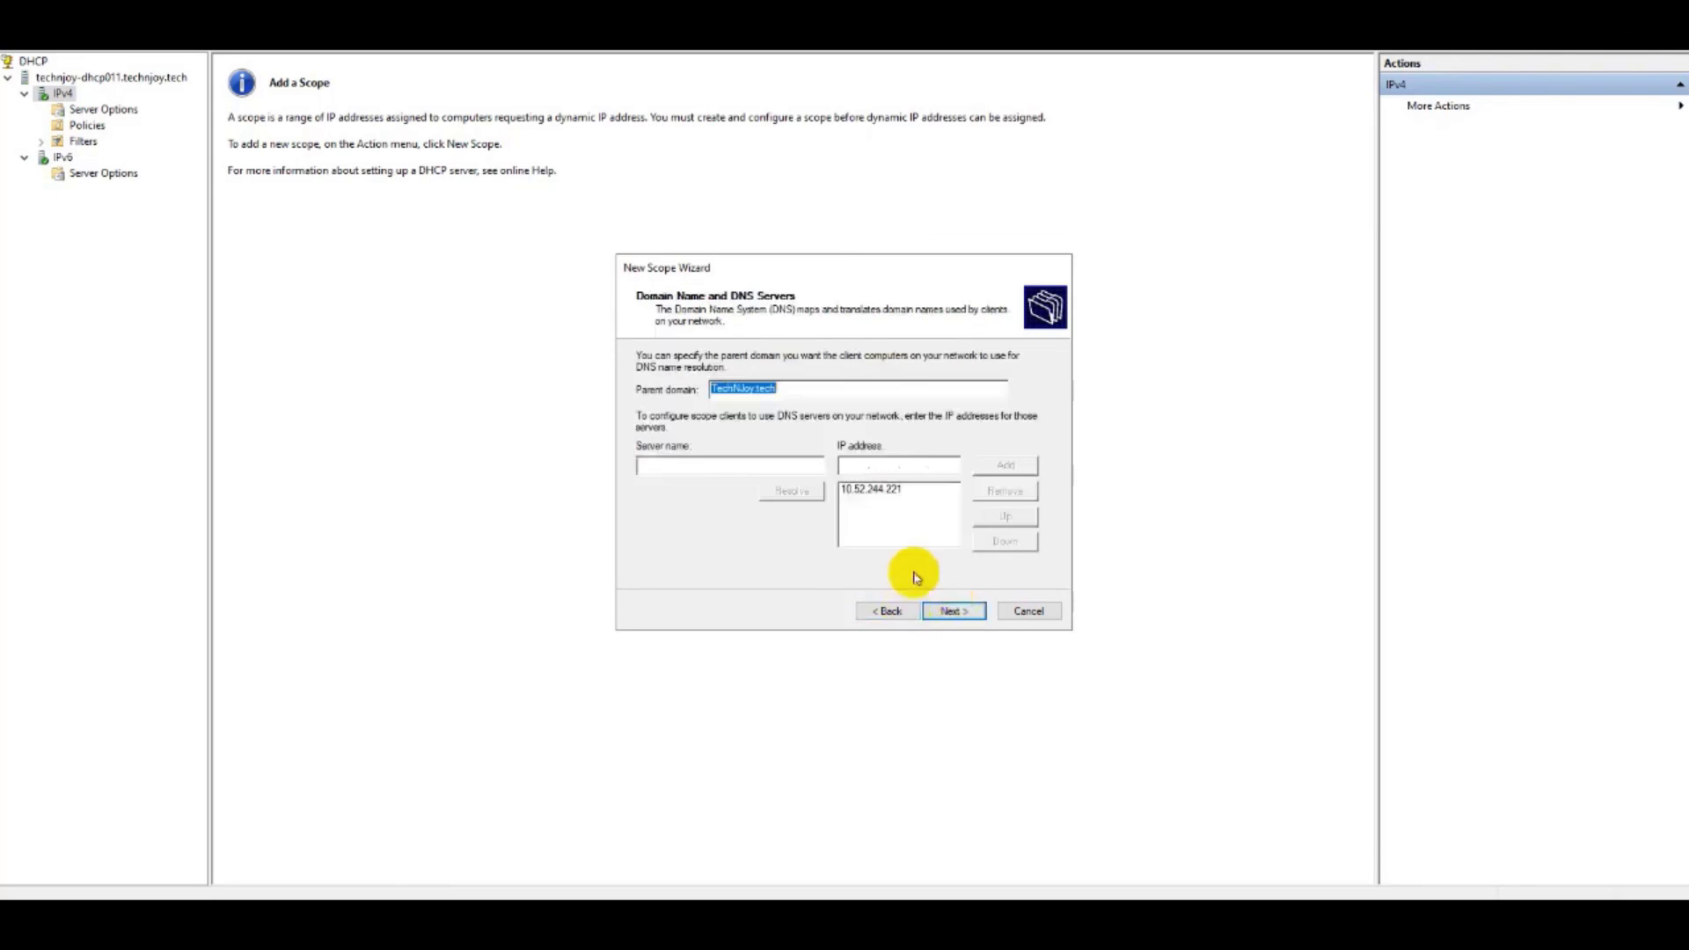
# - Finish creating the scope with the prefilled parent domain and DNS server, no WINS servers, and immediate activation
pyautogui.click(957, 611)
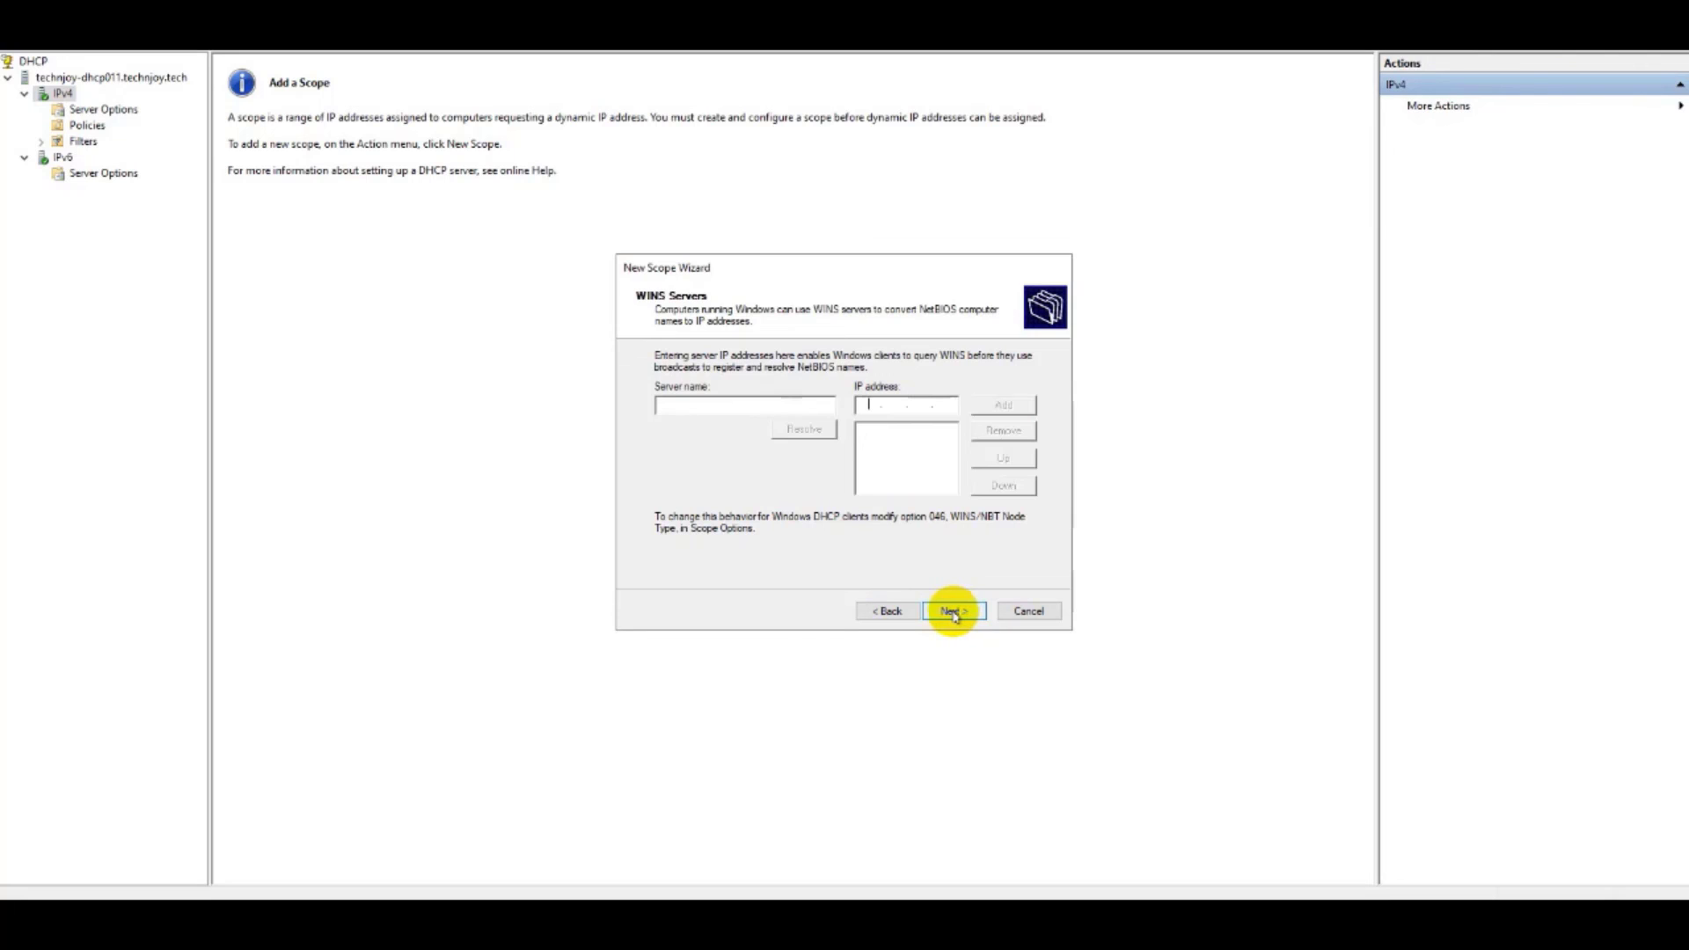
pyautogui.click(954, 612)
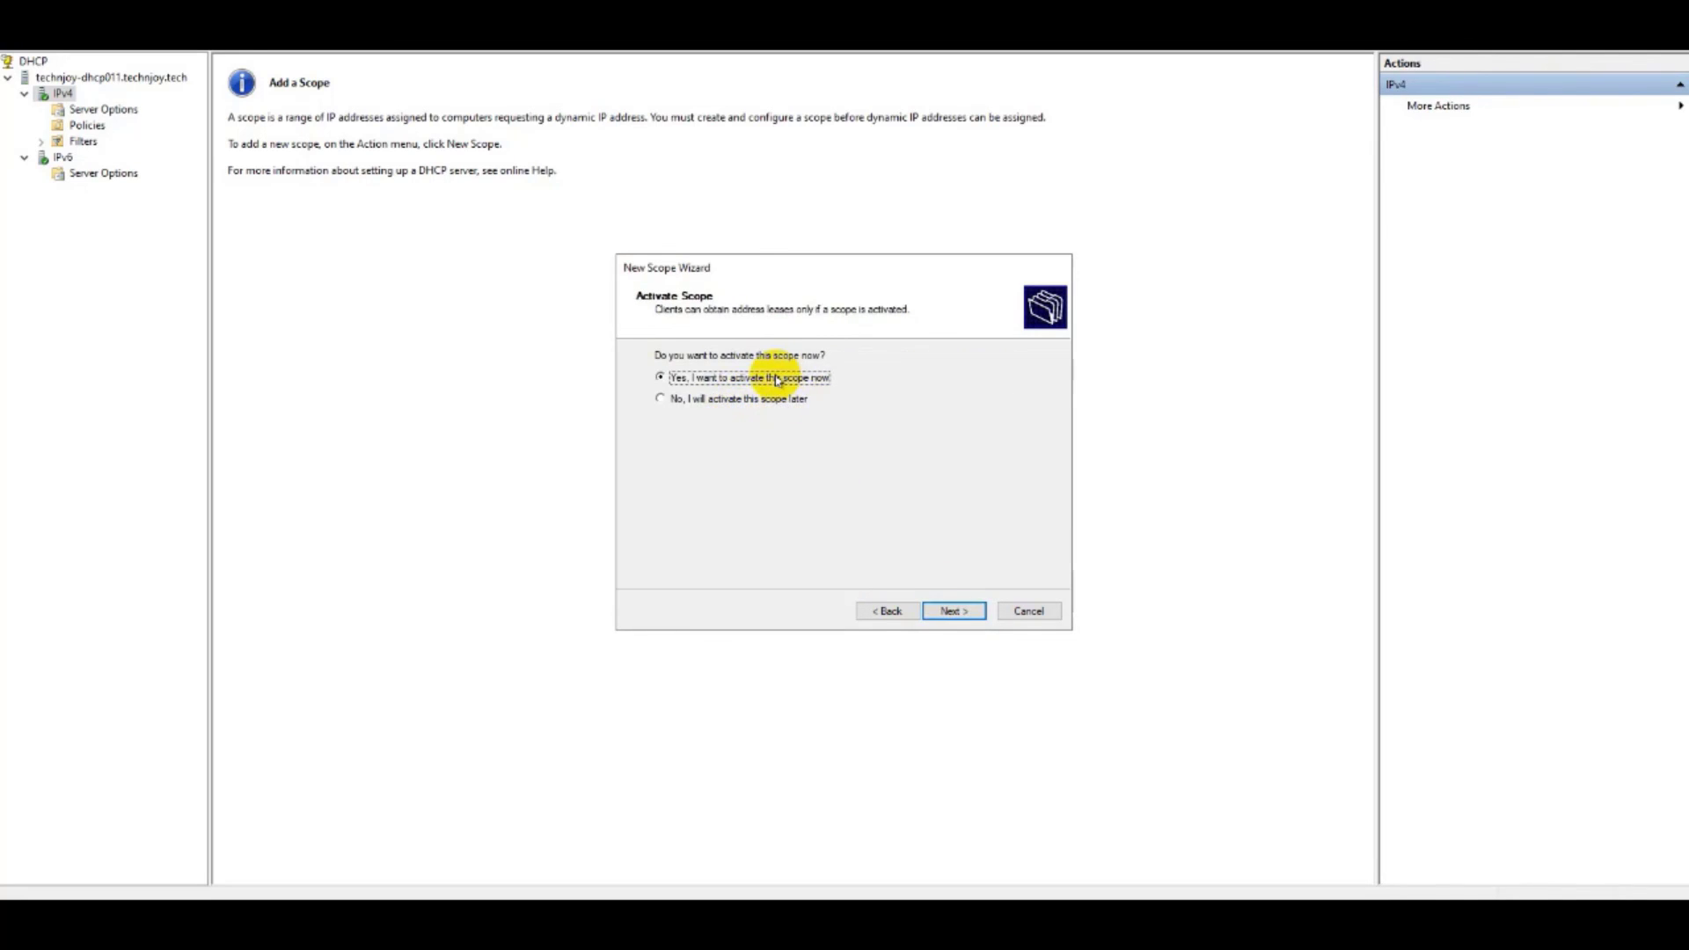
pyautogui.click(952, 613)
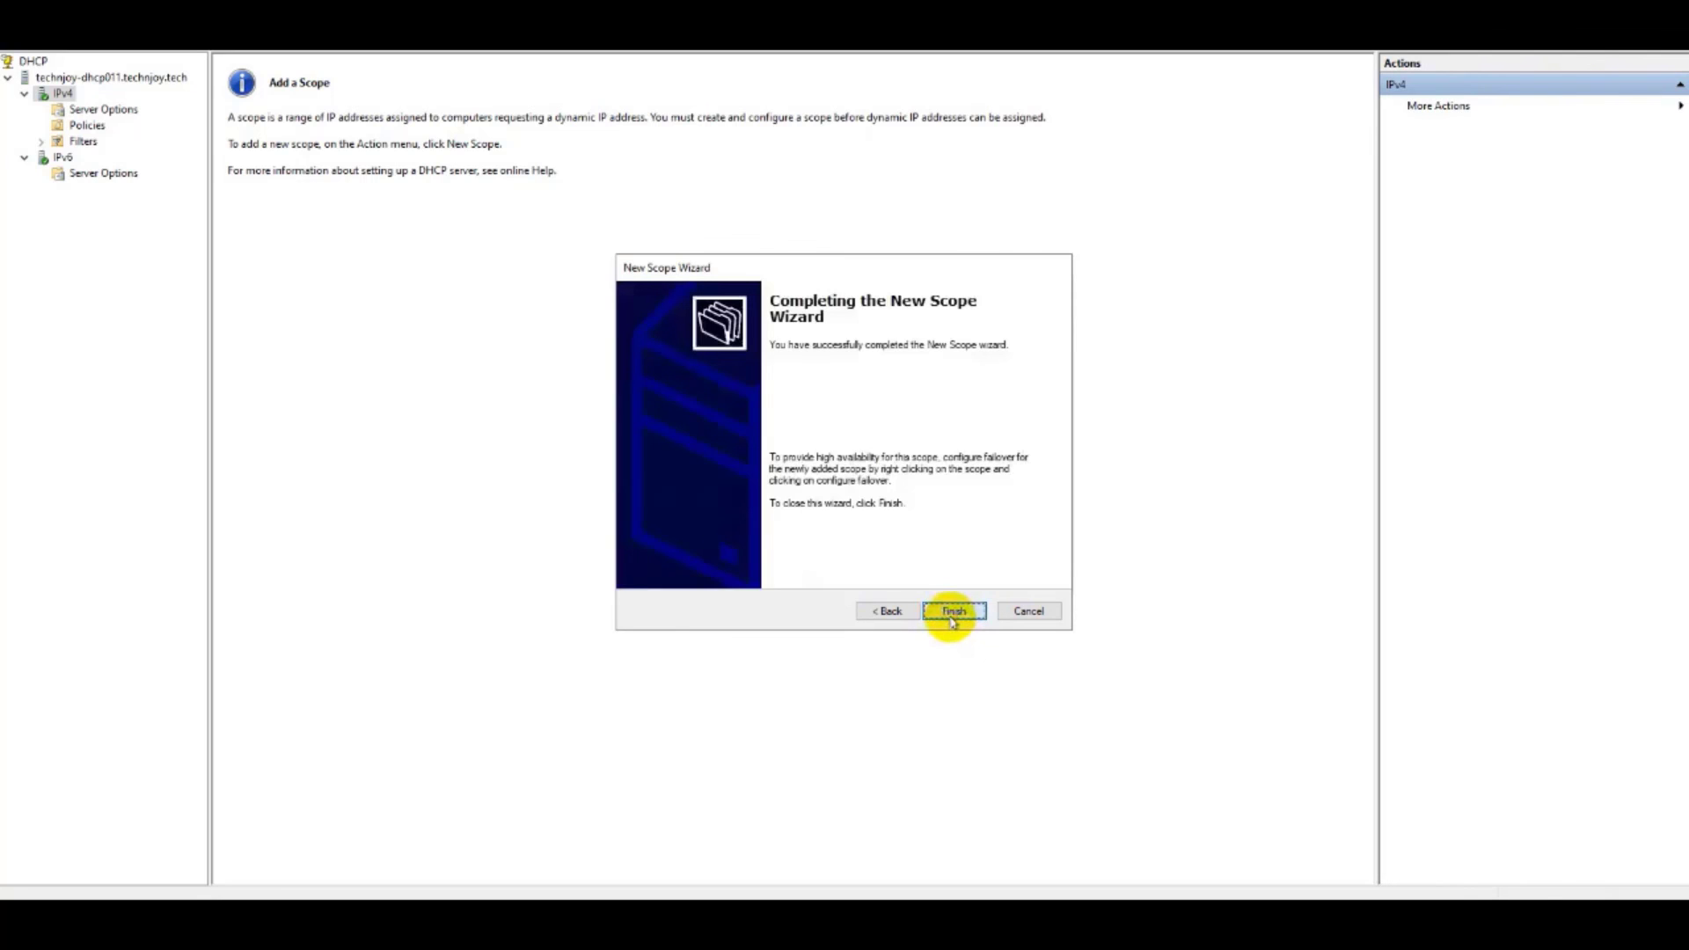
pyautogui.click(952, 613)
# - Look through the new scope's address pool and address leases, widening the console tree to fit the full scope name
pyautogui.doubleClick(151, 110)
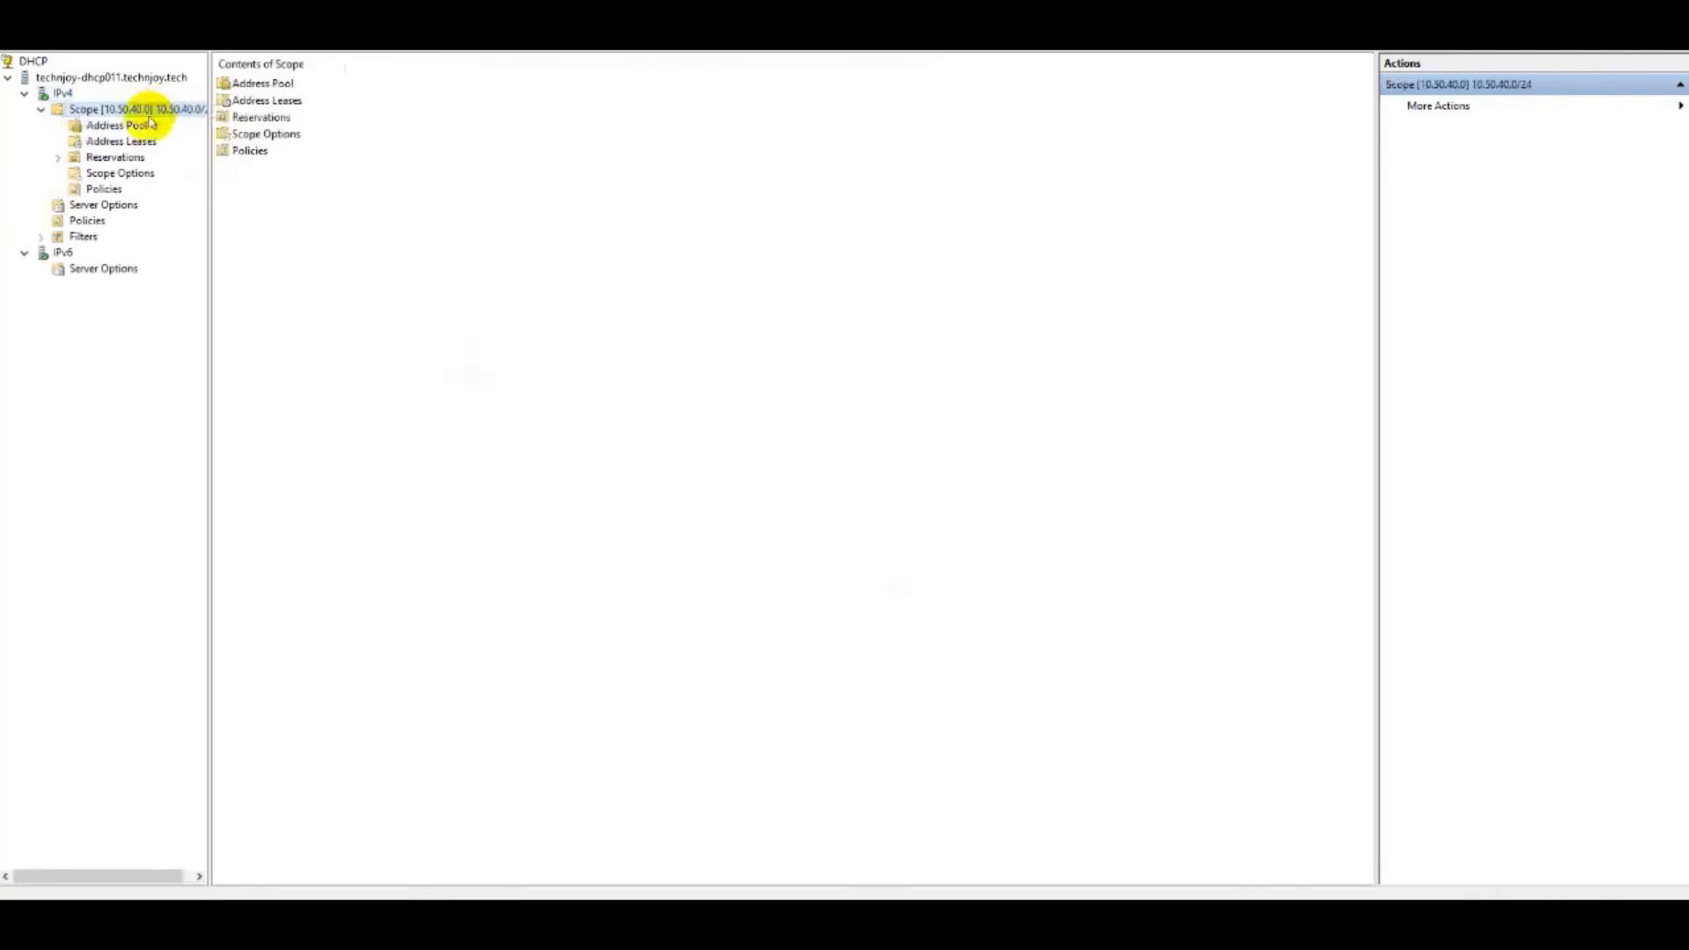
pyautogui.click(132, 125)
pyautogui.click(120, 141)
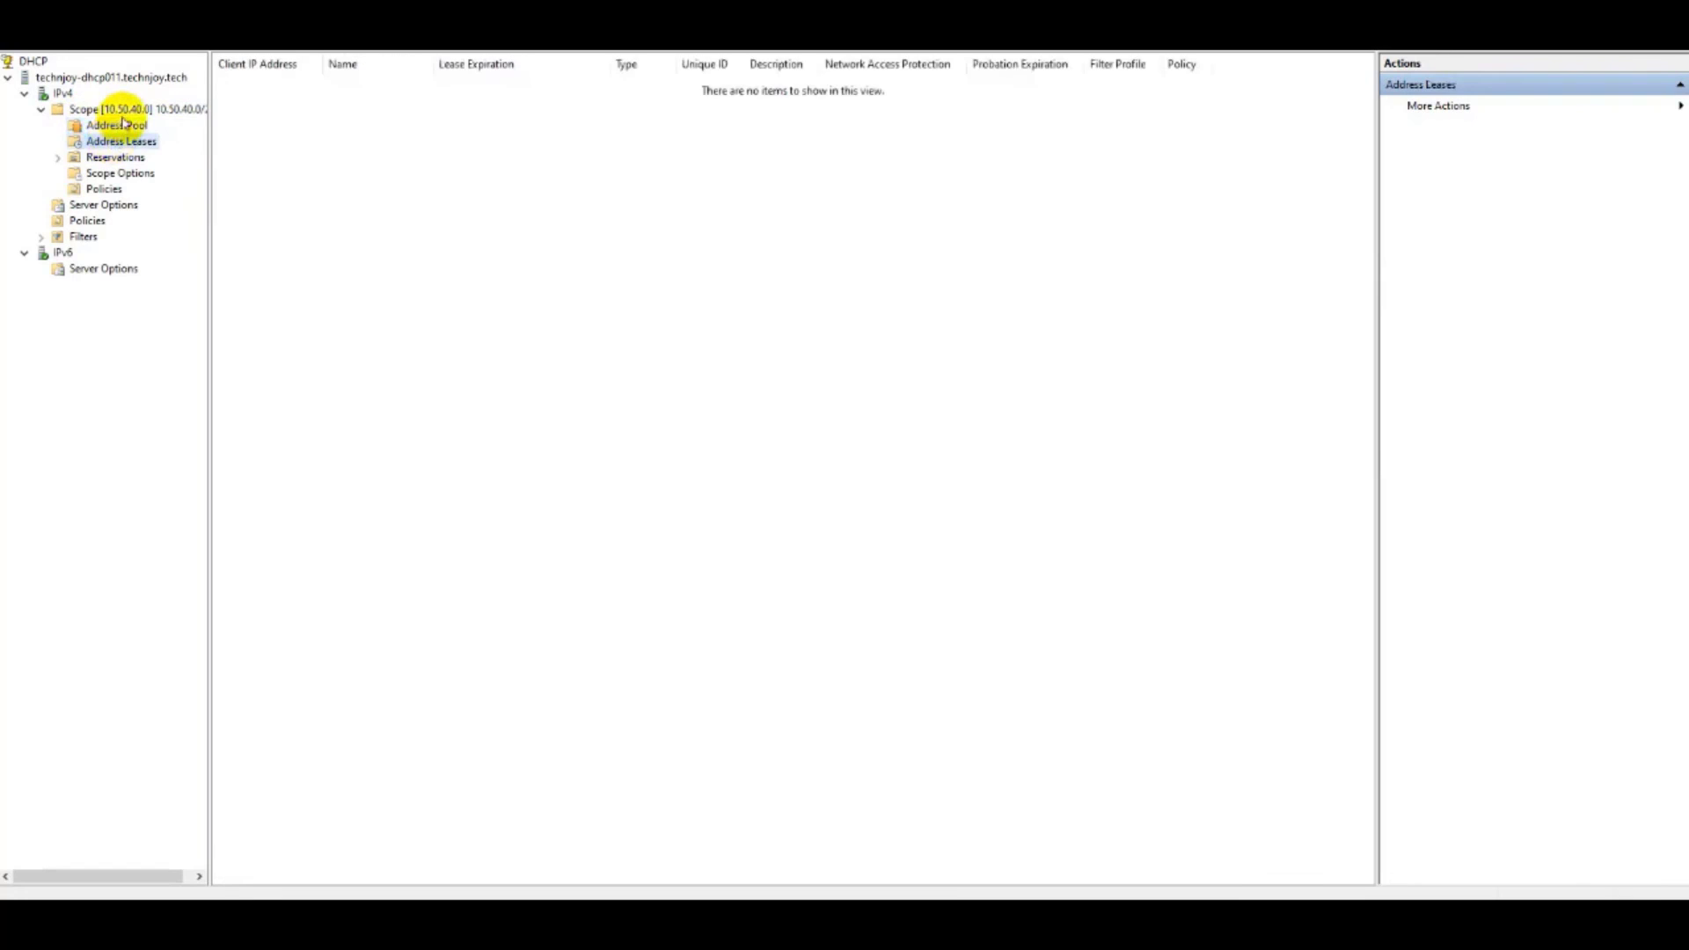
pyautogui.click(124, 113)
pyautogui.click(121, 141)
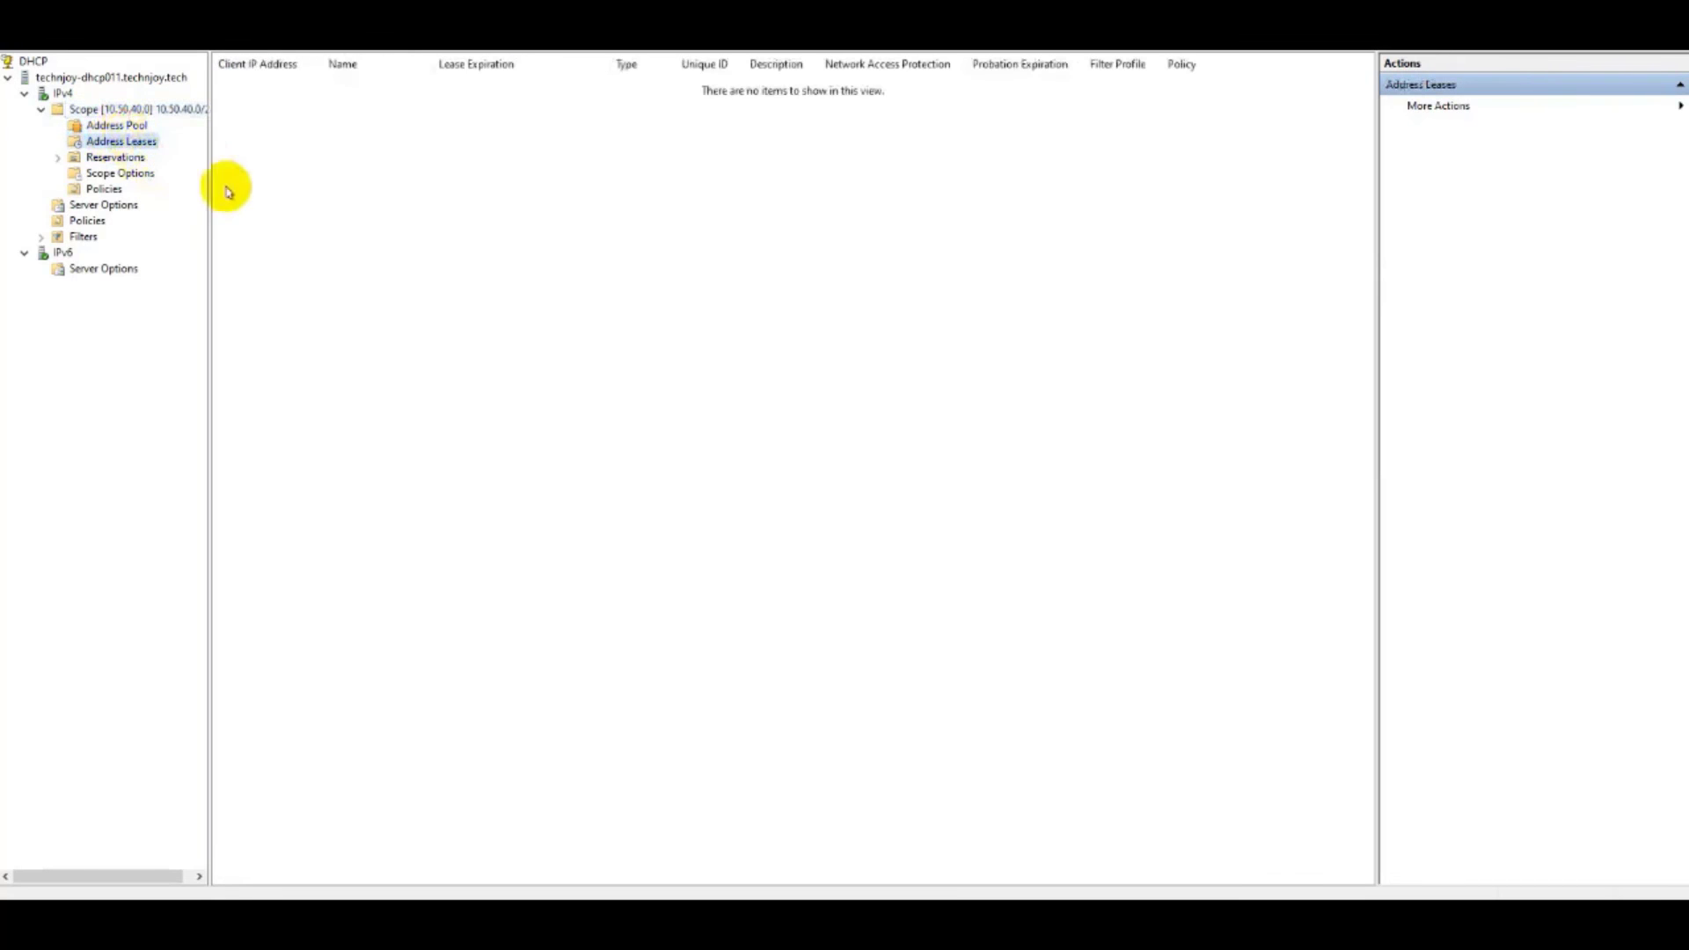
pyautogui.moveTo(208, 63); pyautogui.dragTo(251, 74)
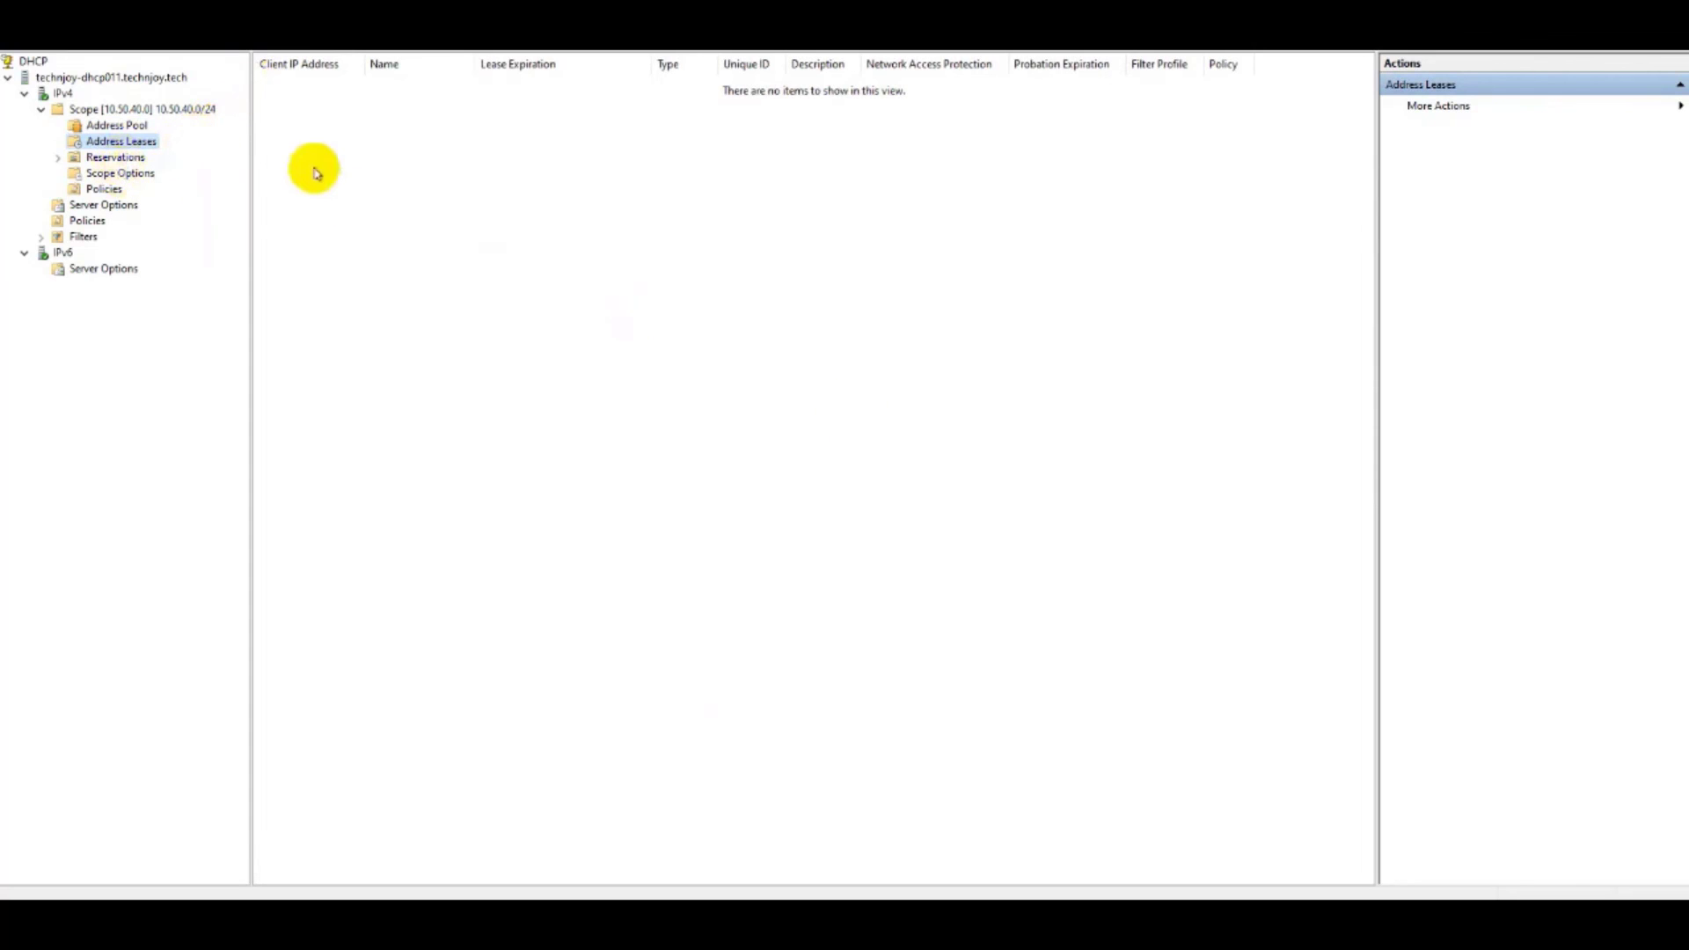
# - Review the 10.50.40.0/24 scope's general, DNS, Name Protection and advanced properties without changing them
pyautogui.click(197, 109)
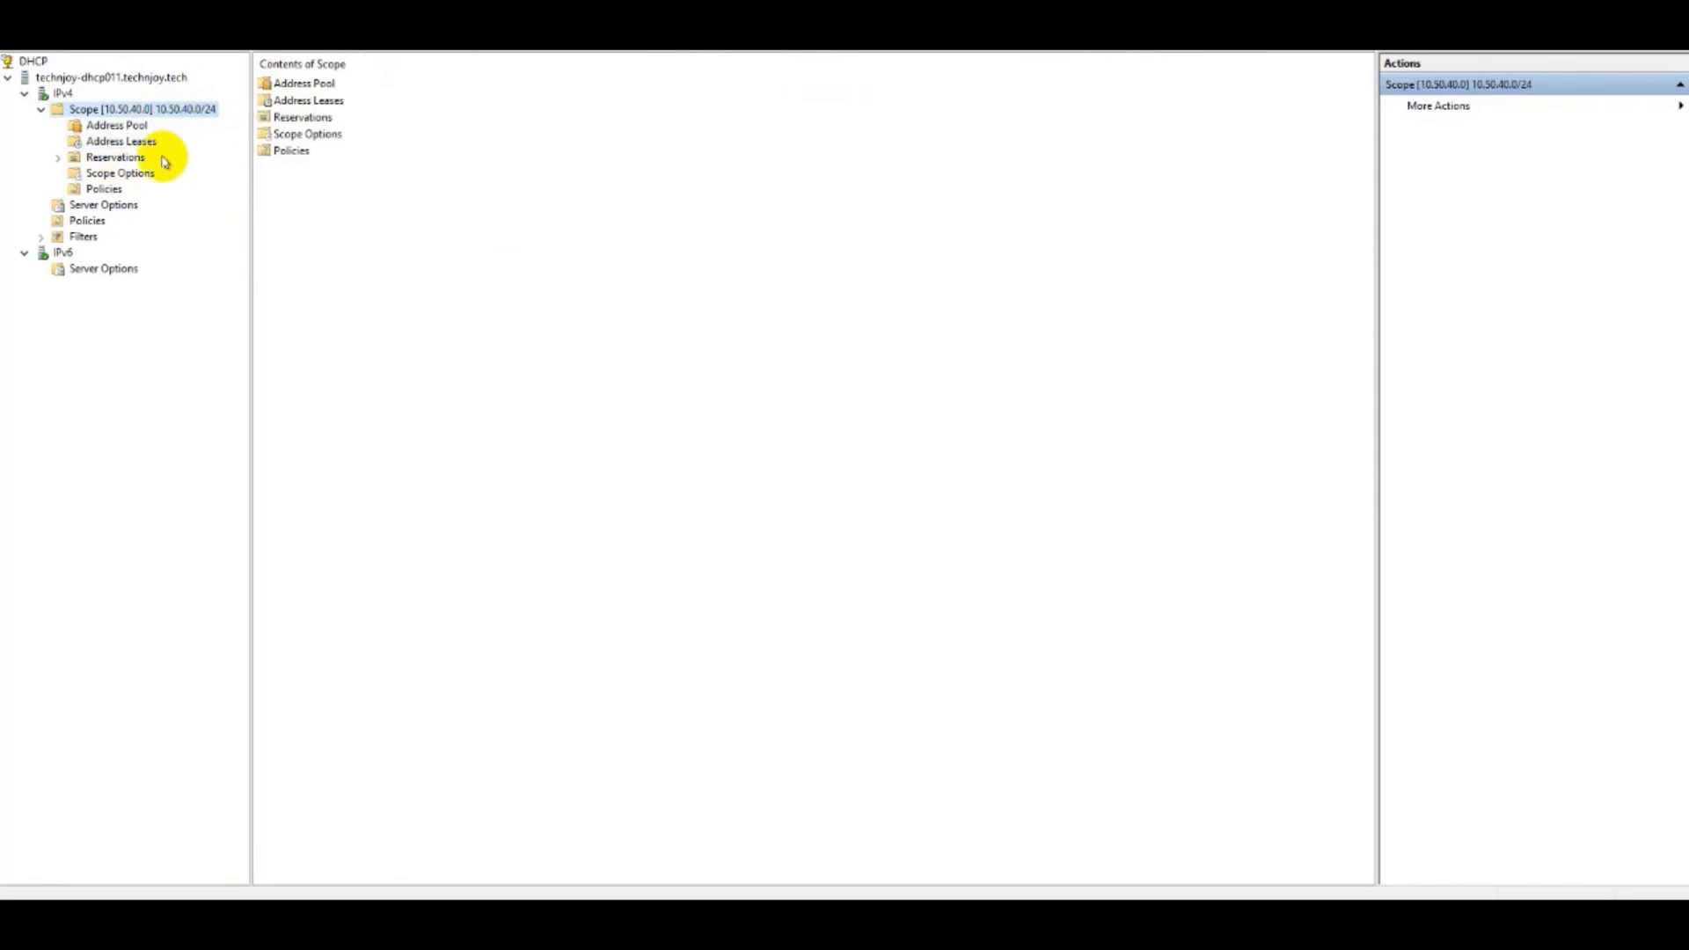
pyautogui.rightClick(166, 115)
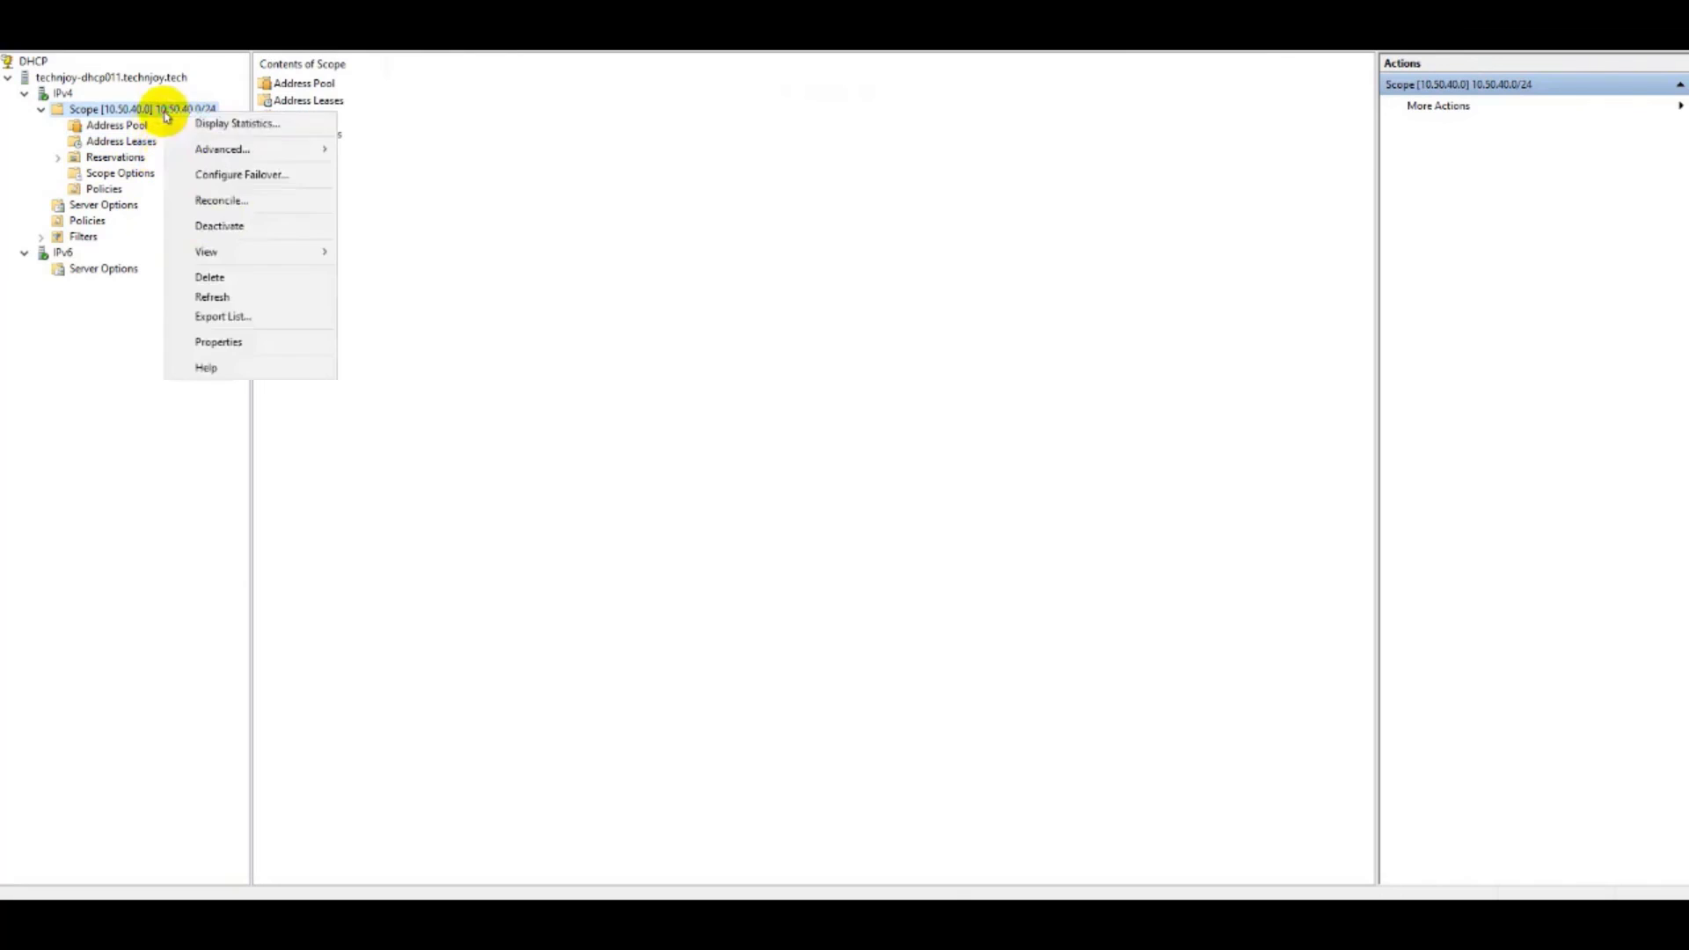
pyautogui.click(230, 342)
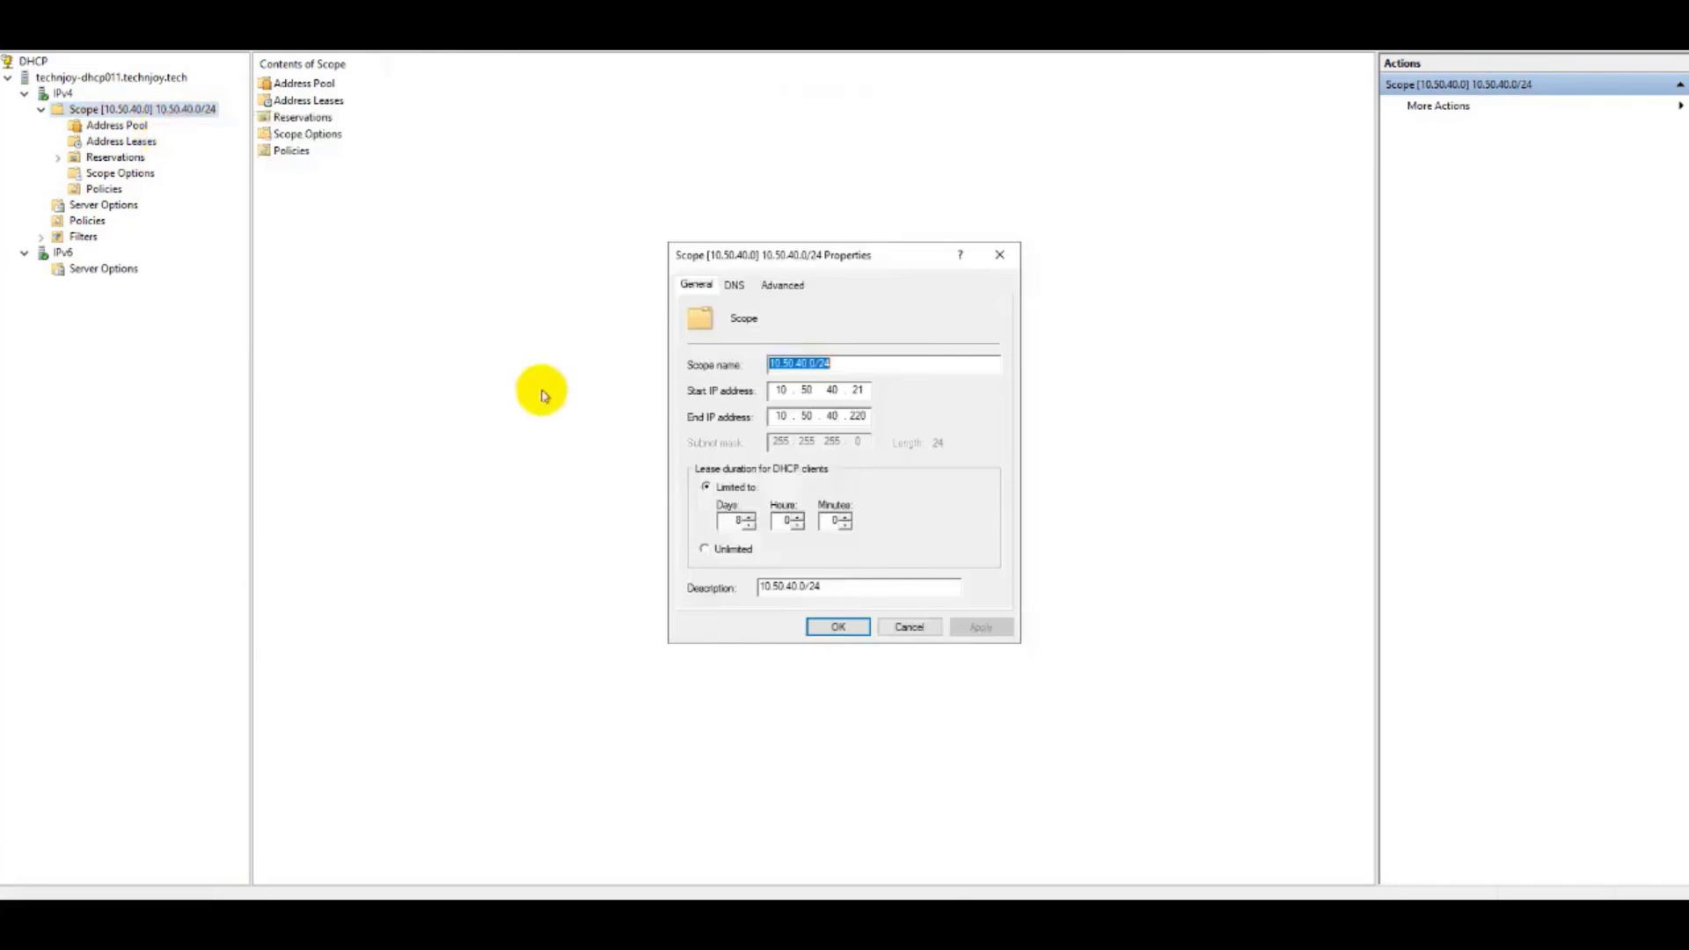
pyautogui.click(736, 284)
pyautogui.click(957, 572)
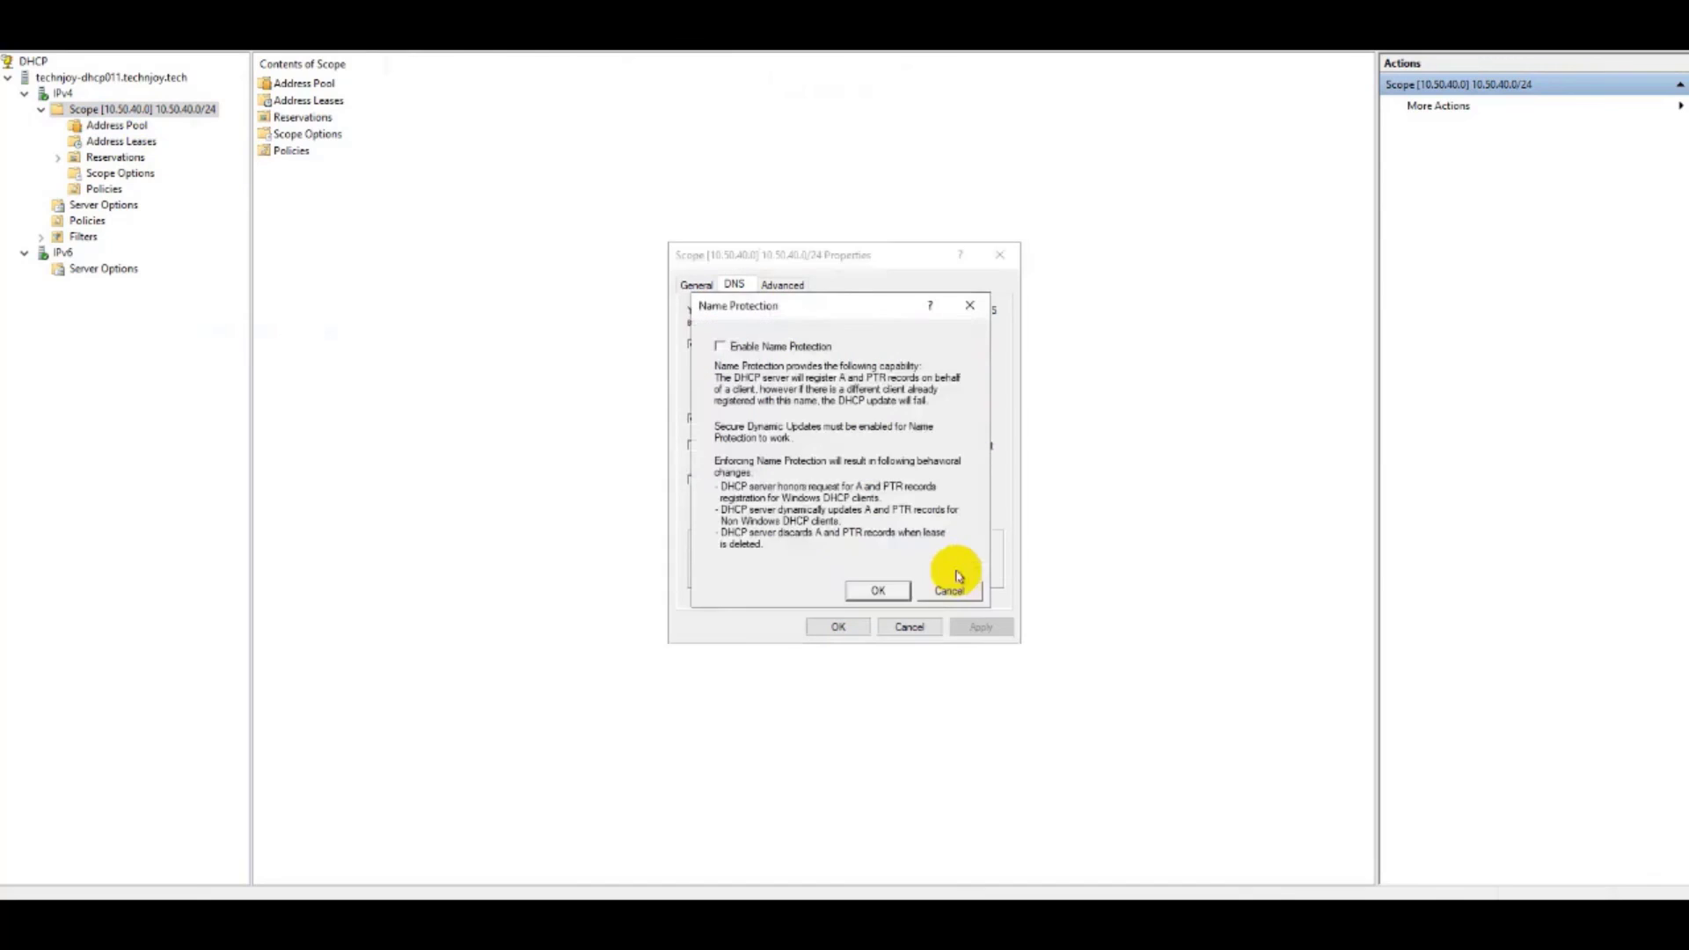
pyautogui.click(874, 587)
pyautogui.click(782, 285)
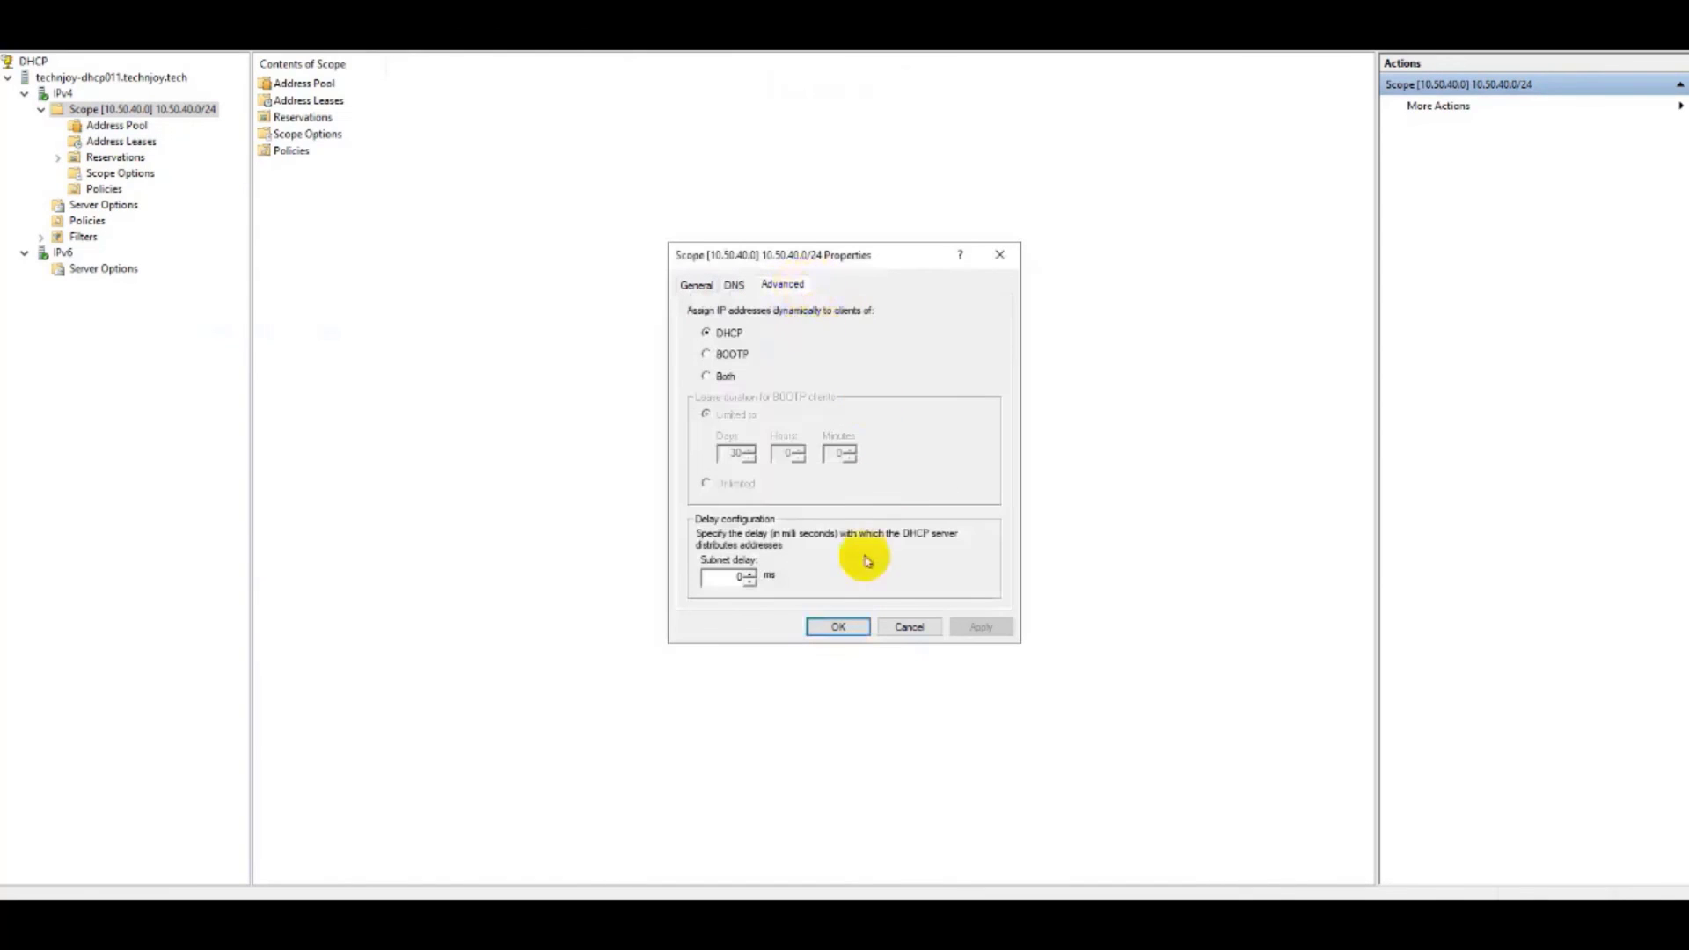
pyautogui.click(846, 626)
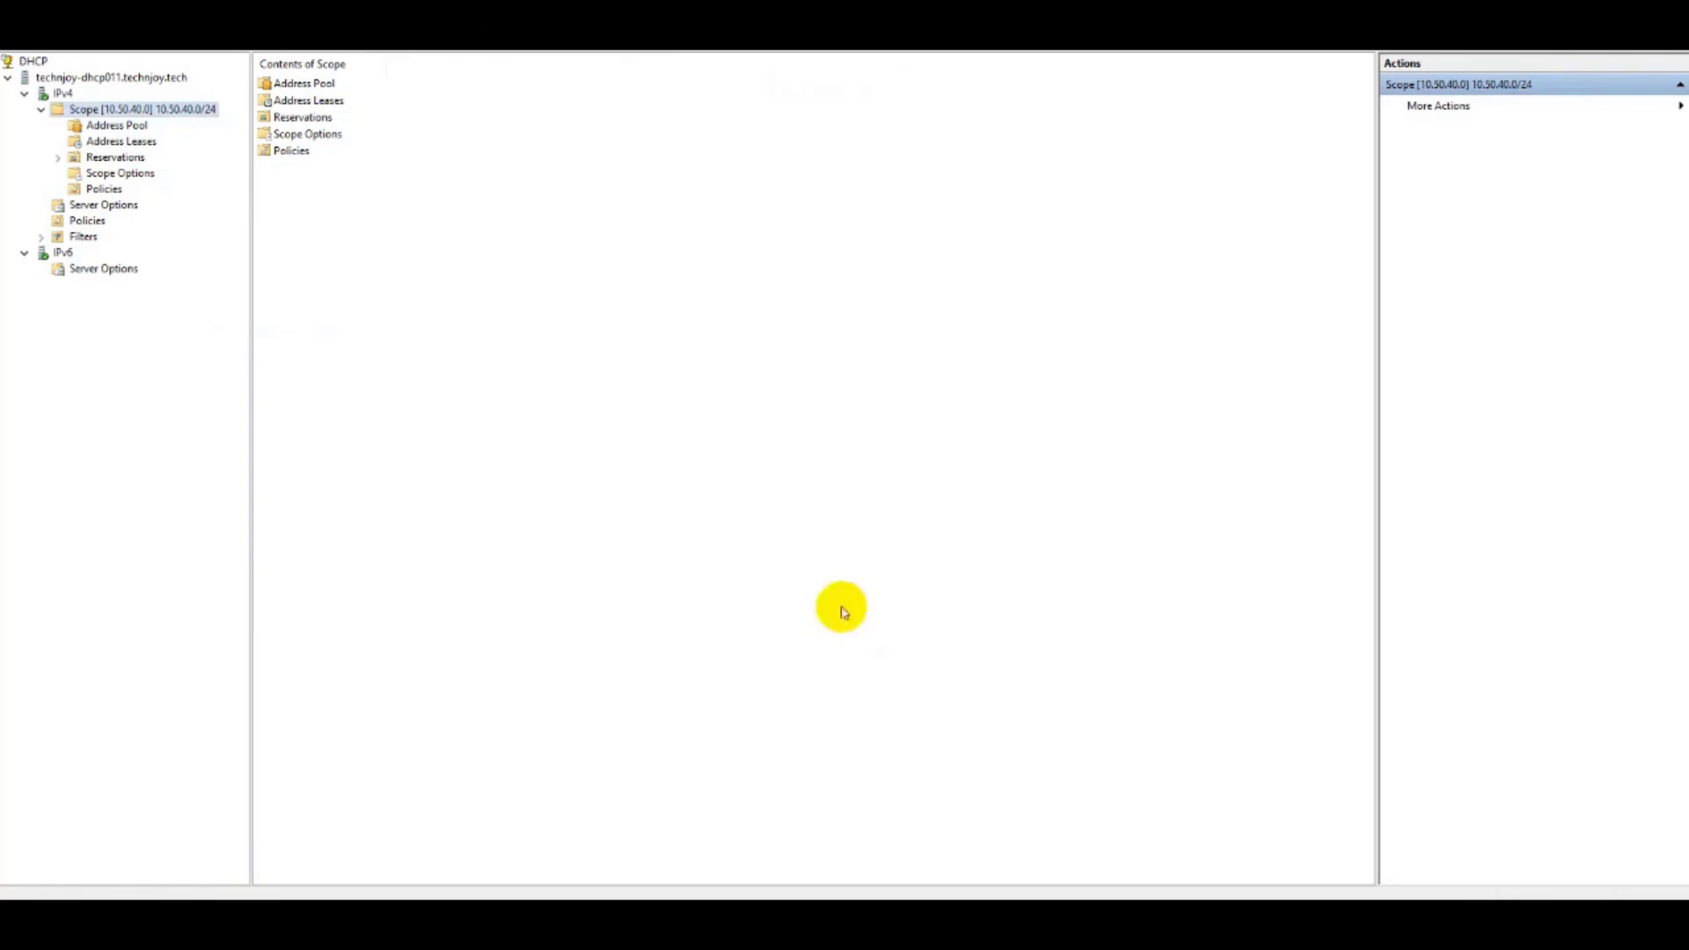
# - Check the scope options, including the 006 DNS Servers entry, and refresh the options list
pyautogui.click(127, 141)
pyautogui.click(145, 173)
pyautogui.doubleClick(295, 100)
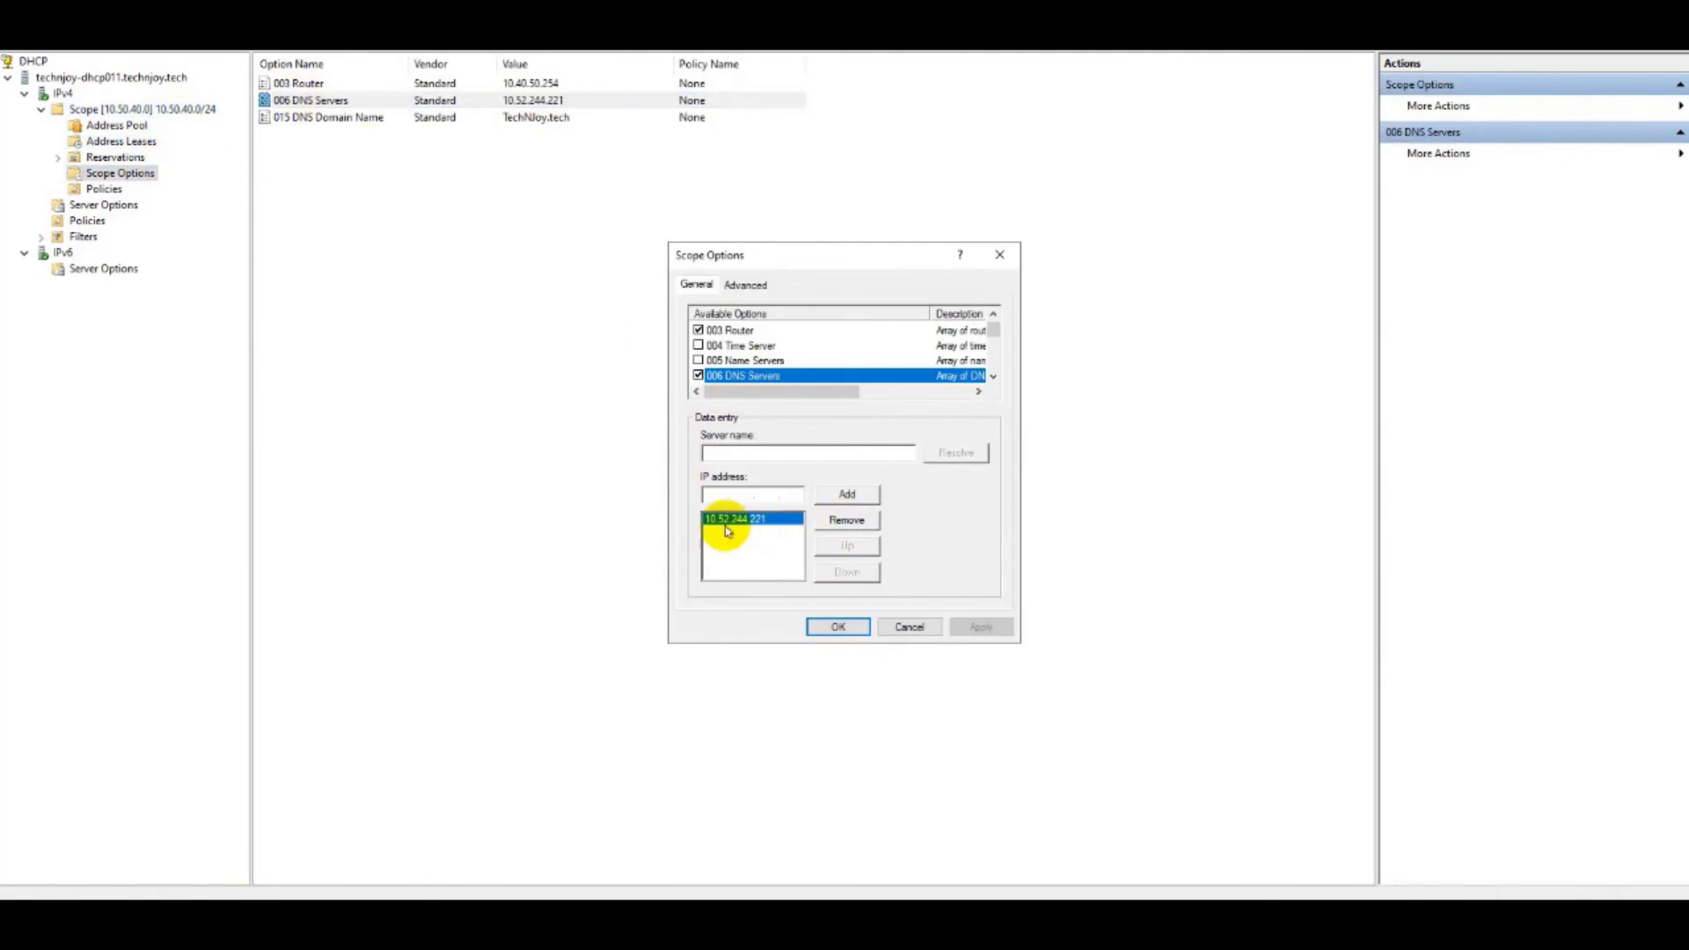
pyautogui.click(838, 627)
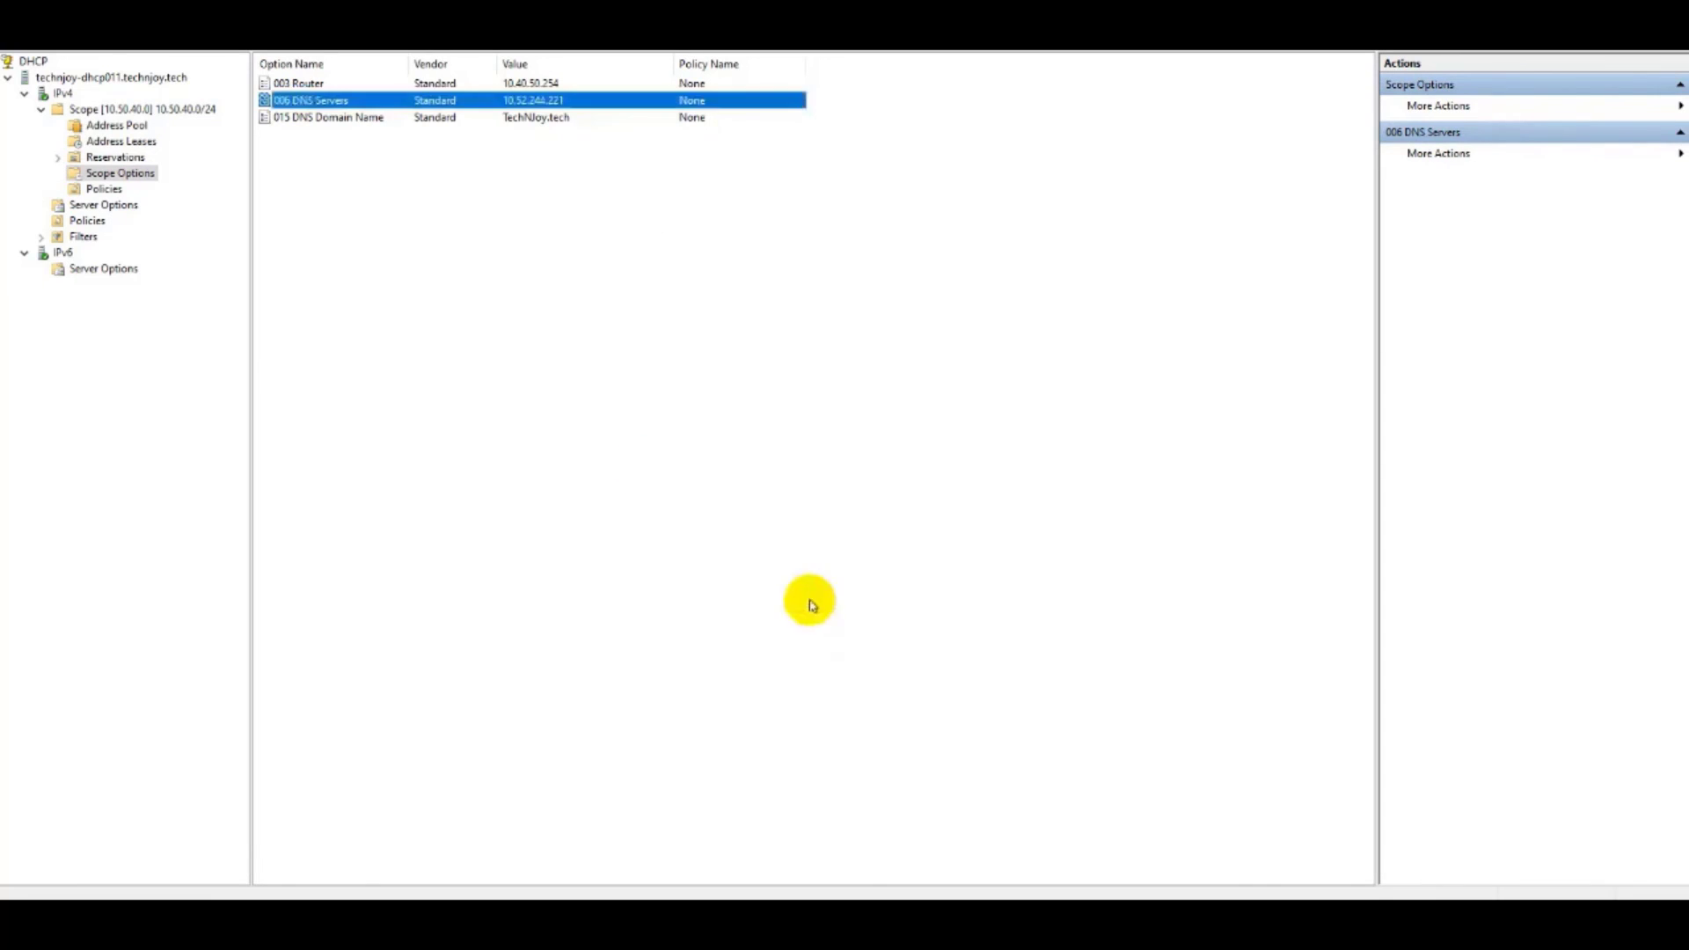
pyautogui.rightClick(563, 389)
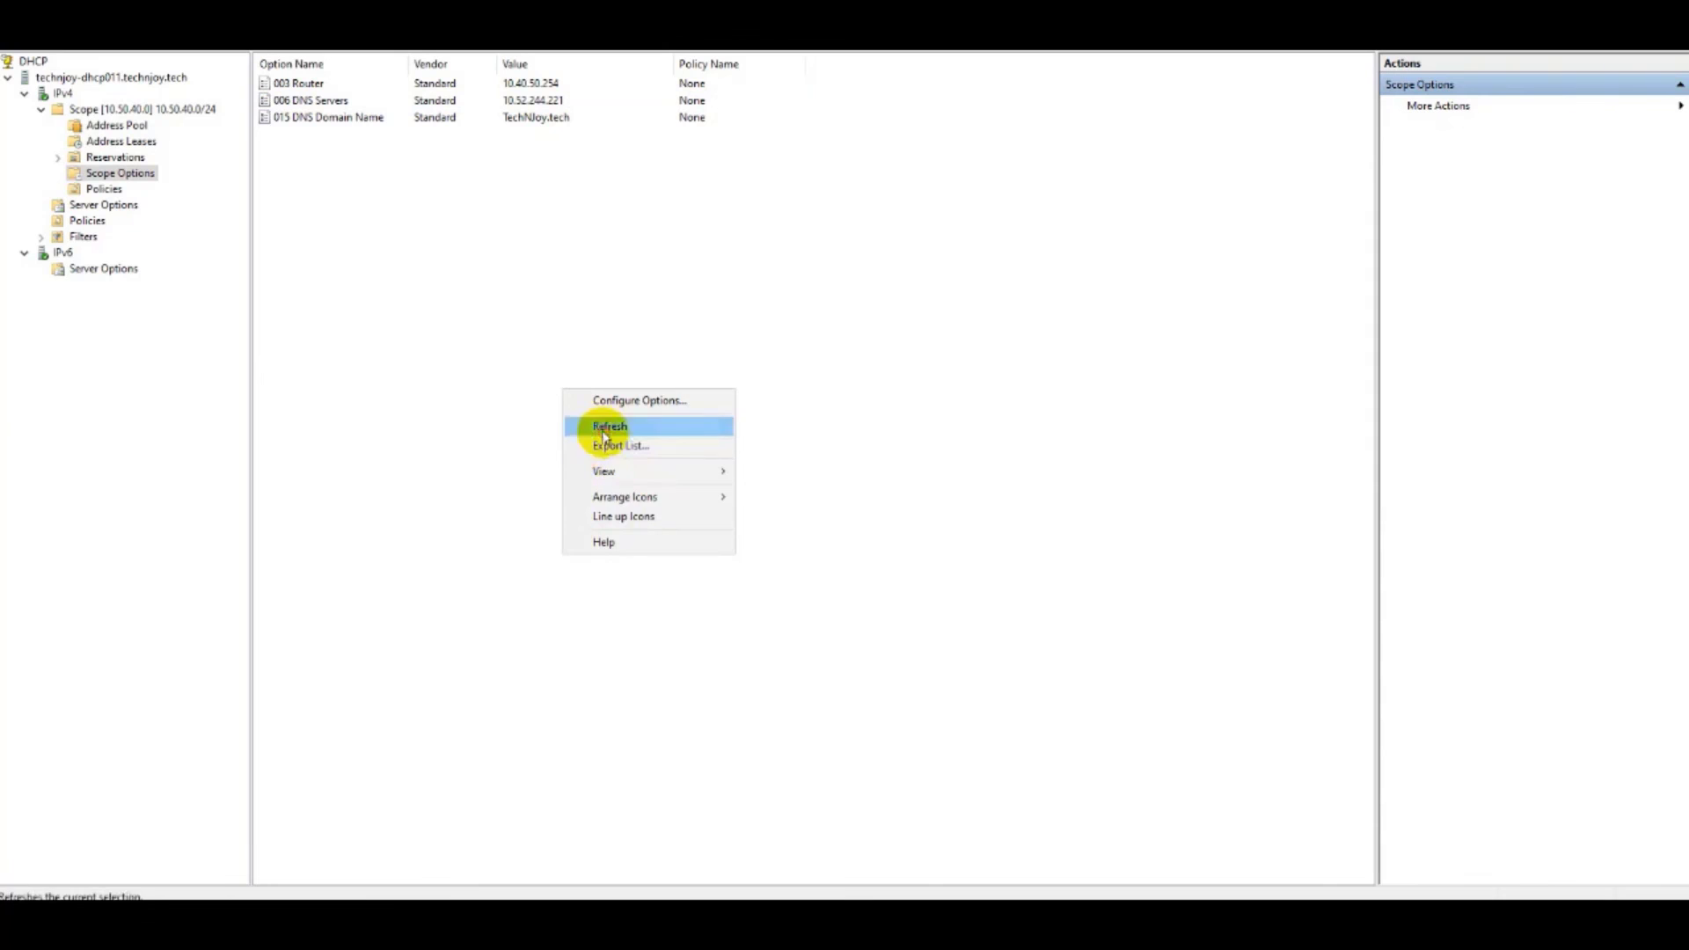
pyautogui.click(603, 426)
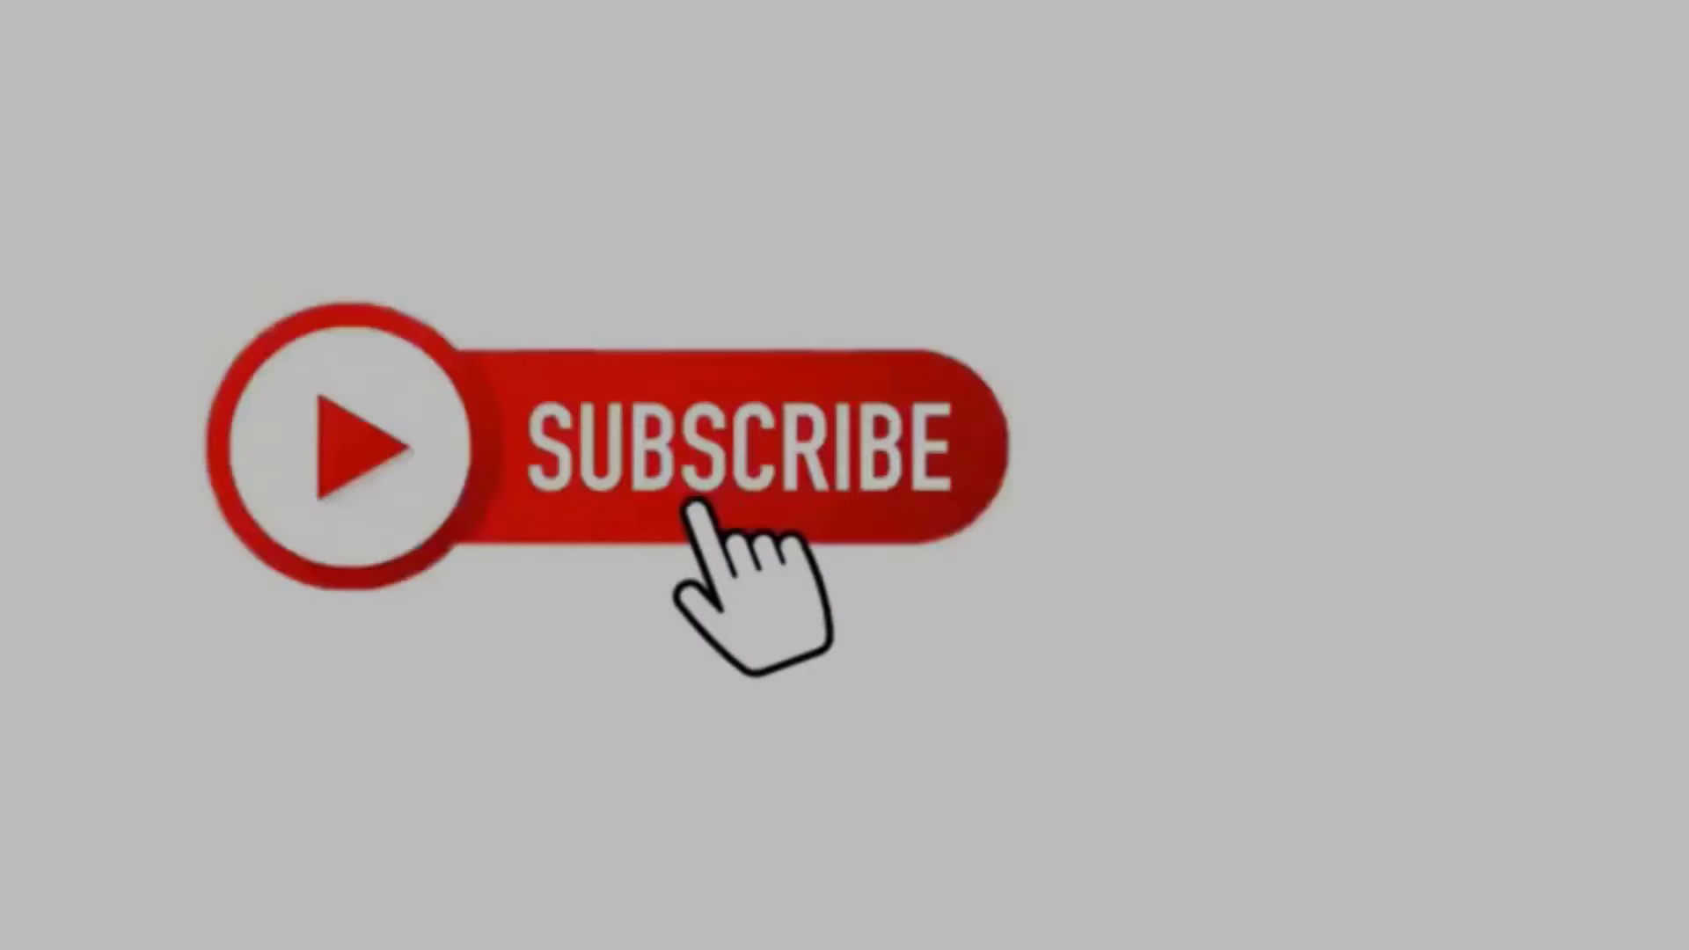